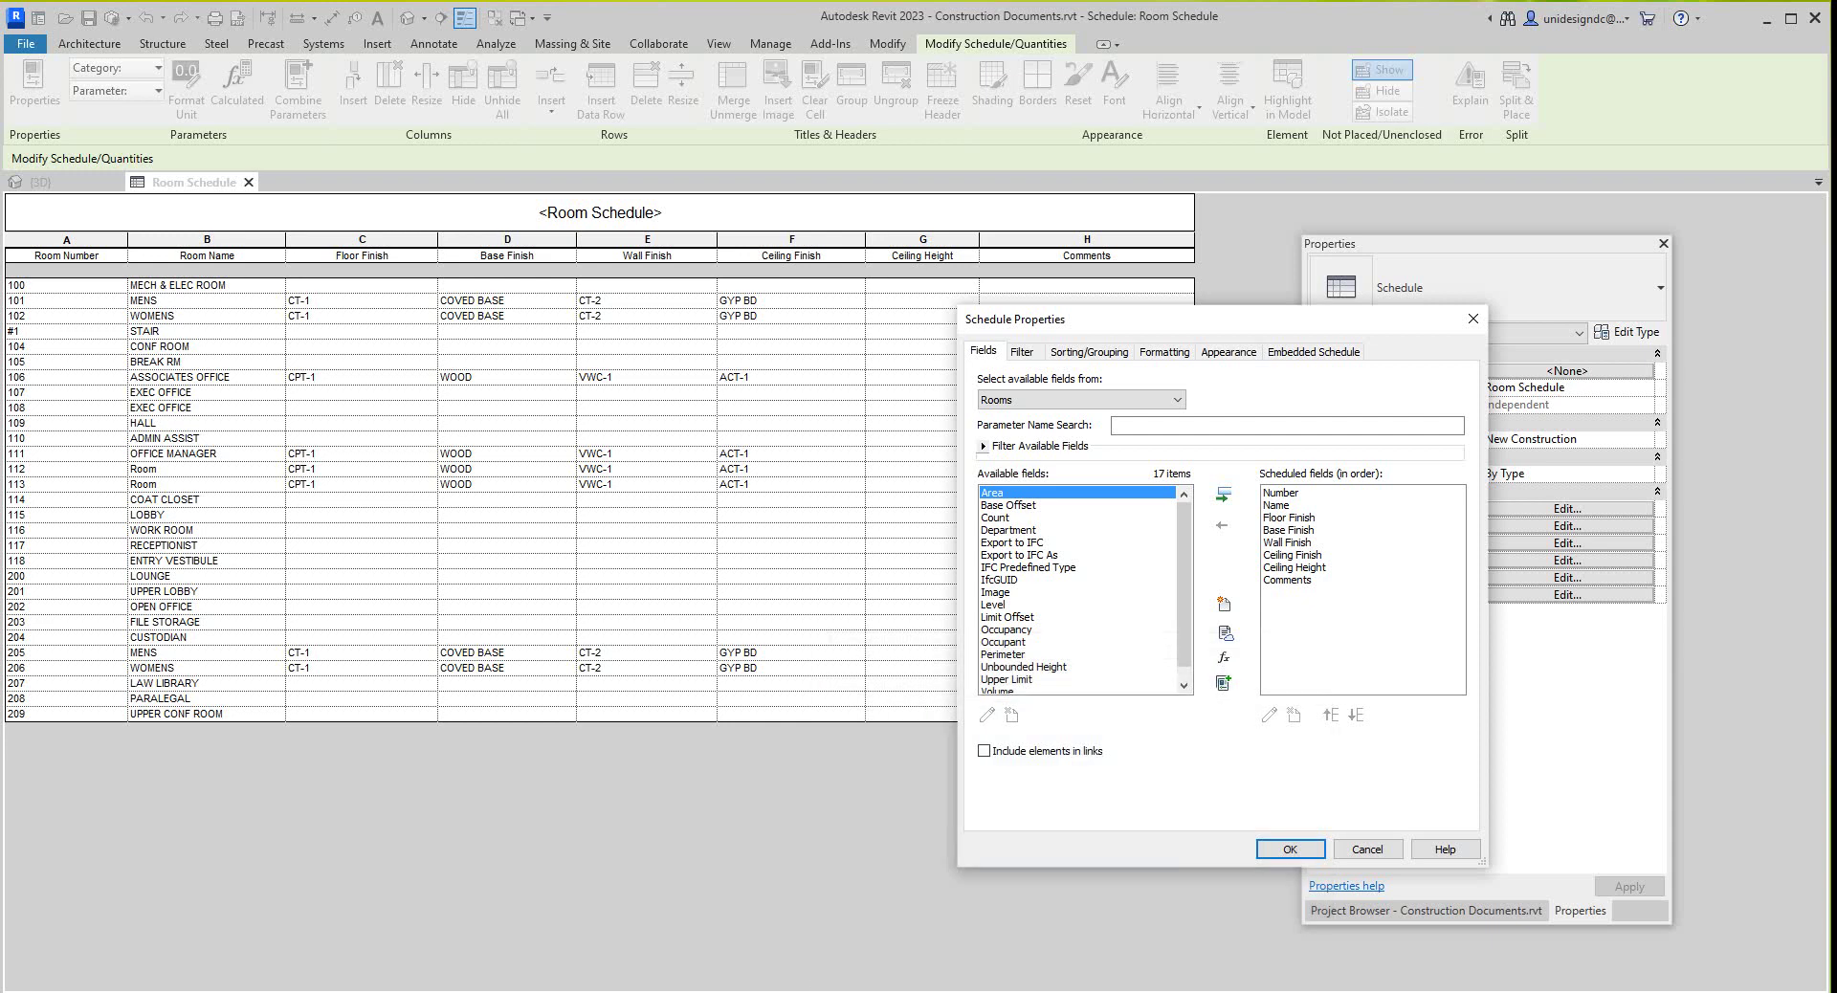
Close the schedule properties and open the A800 - SCHEDULES sheet.
{"action": "left_click", "coordinate": [1474, 318]}
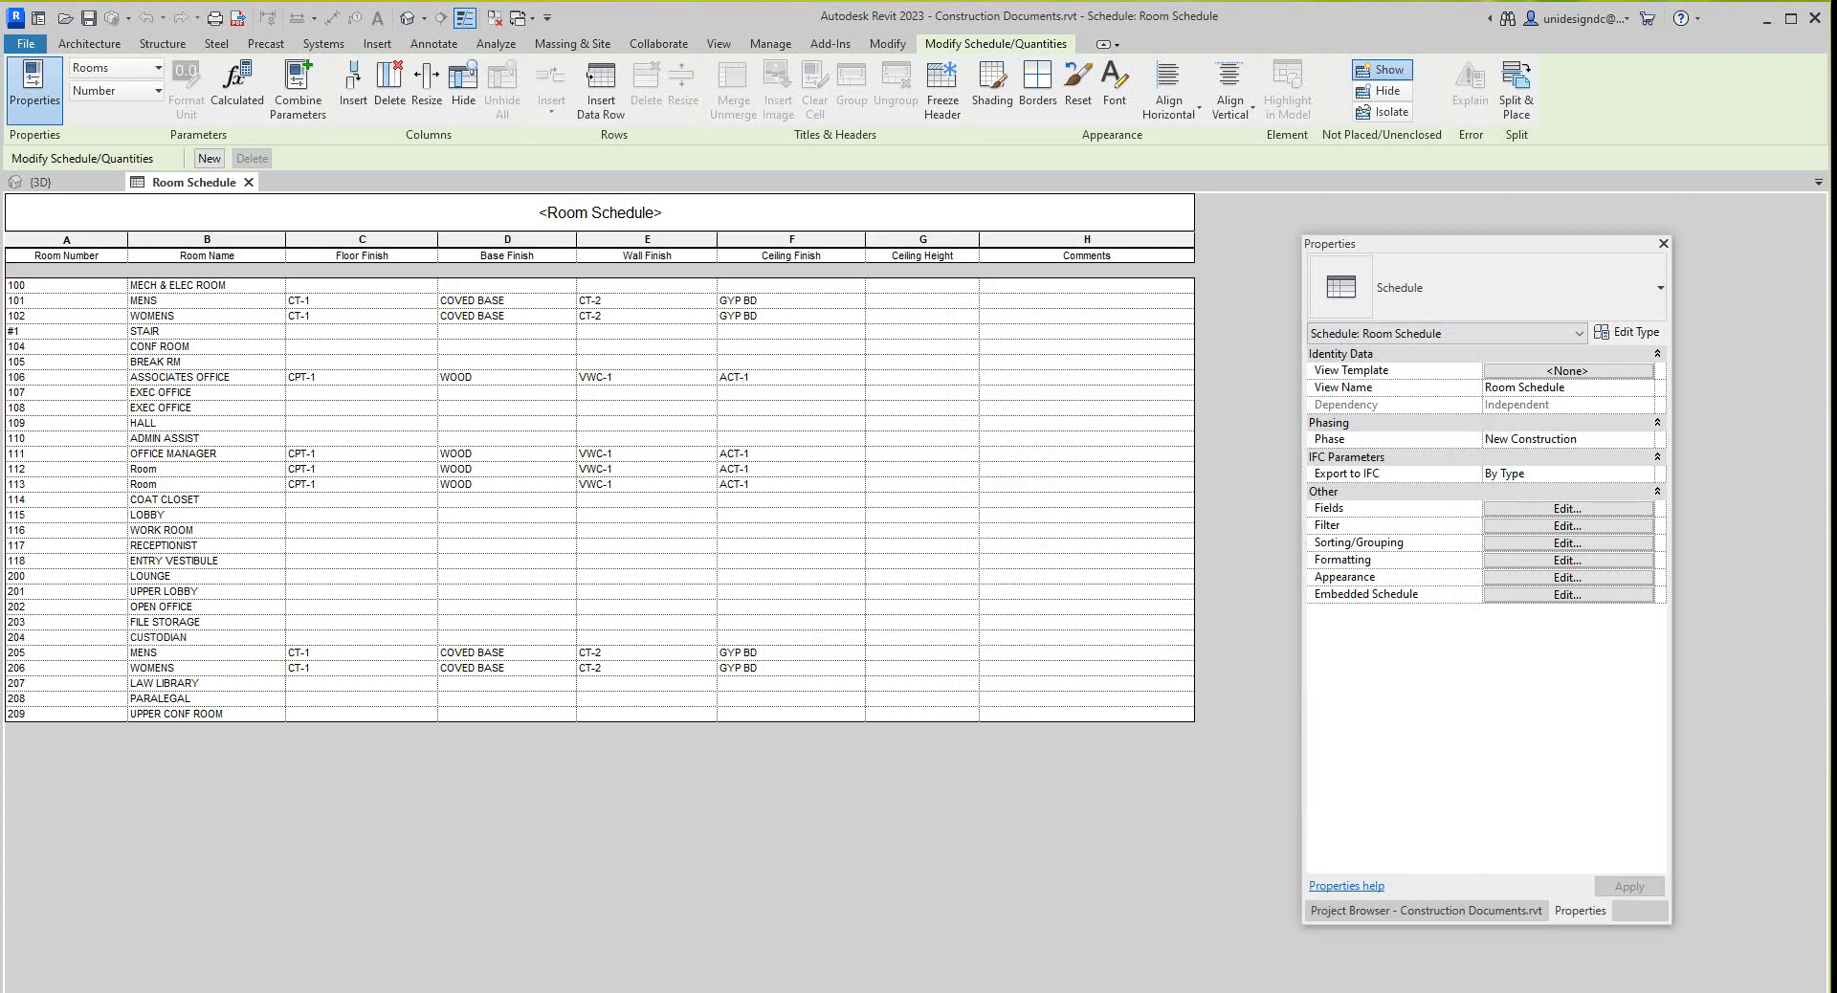
{"action": "left_click", "coordinate": [1426, 910]}
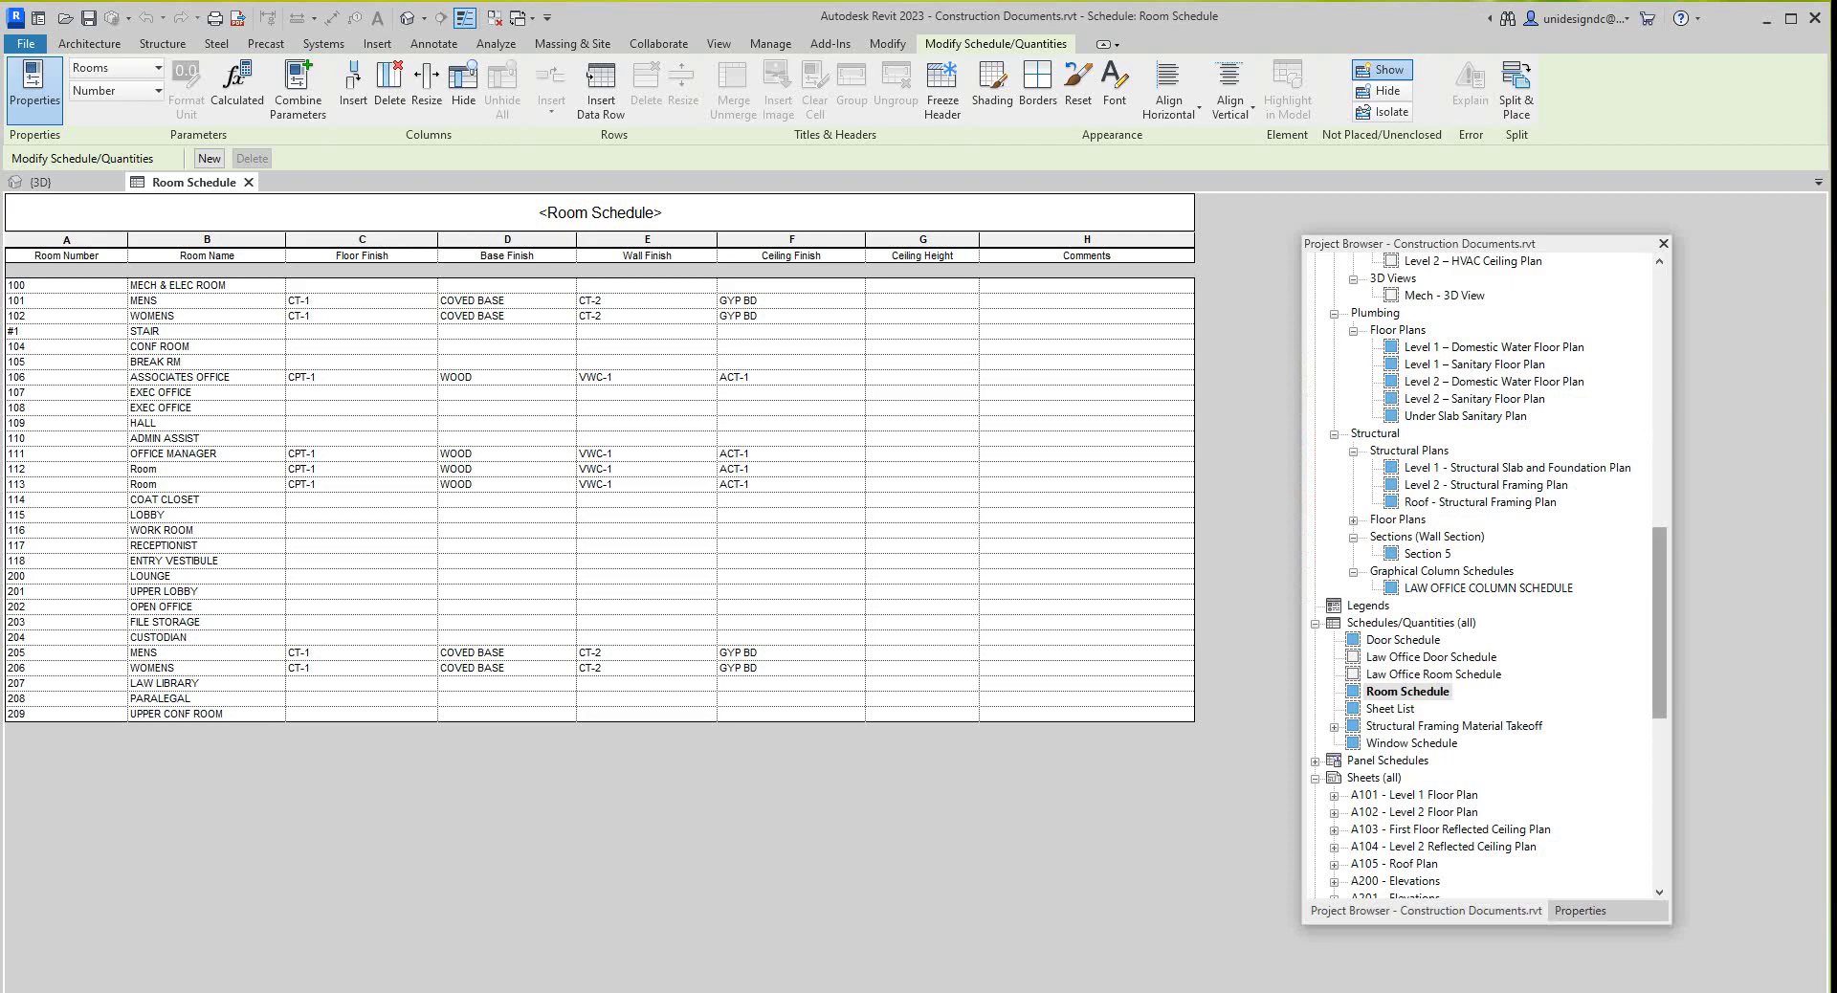
{"action": "scroll", "coordinate": [1483, 574], "scroll_direction": "down", "scroll_amount": 4}
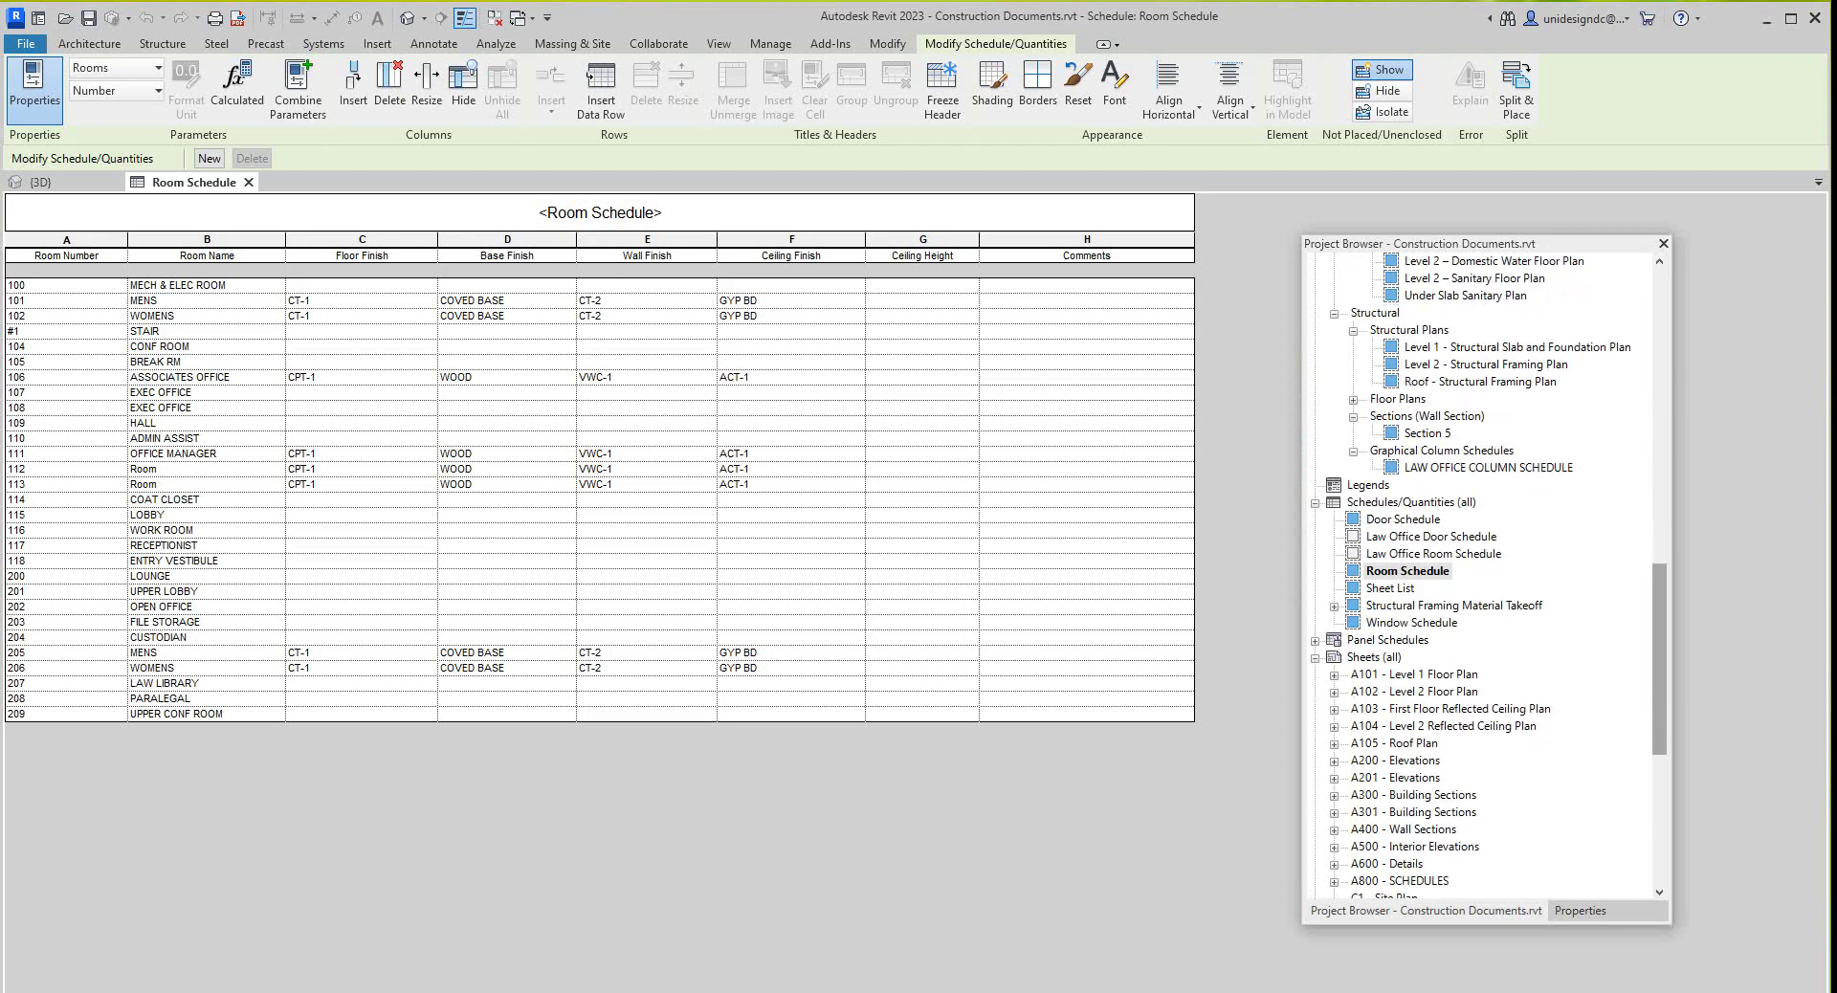
{"action": "scroll", "coordinate": [1483, 574], "scroll_direction": "down", "scroll_amount": 4}
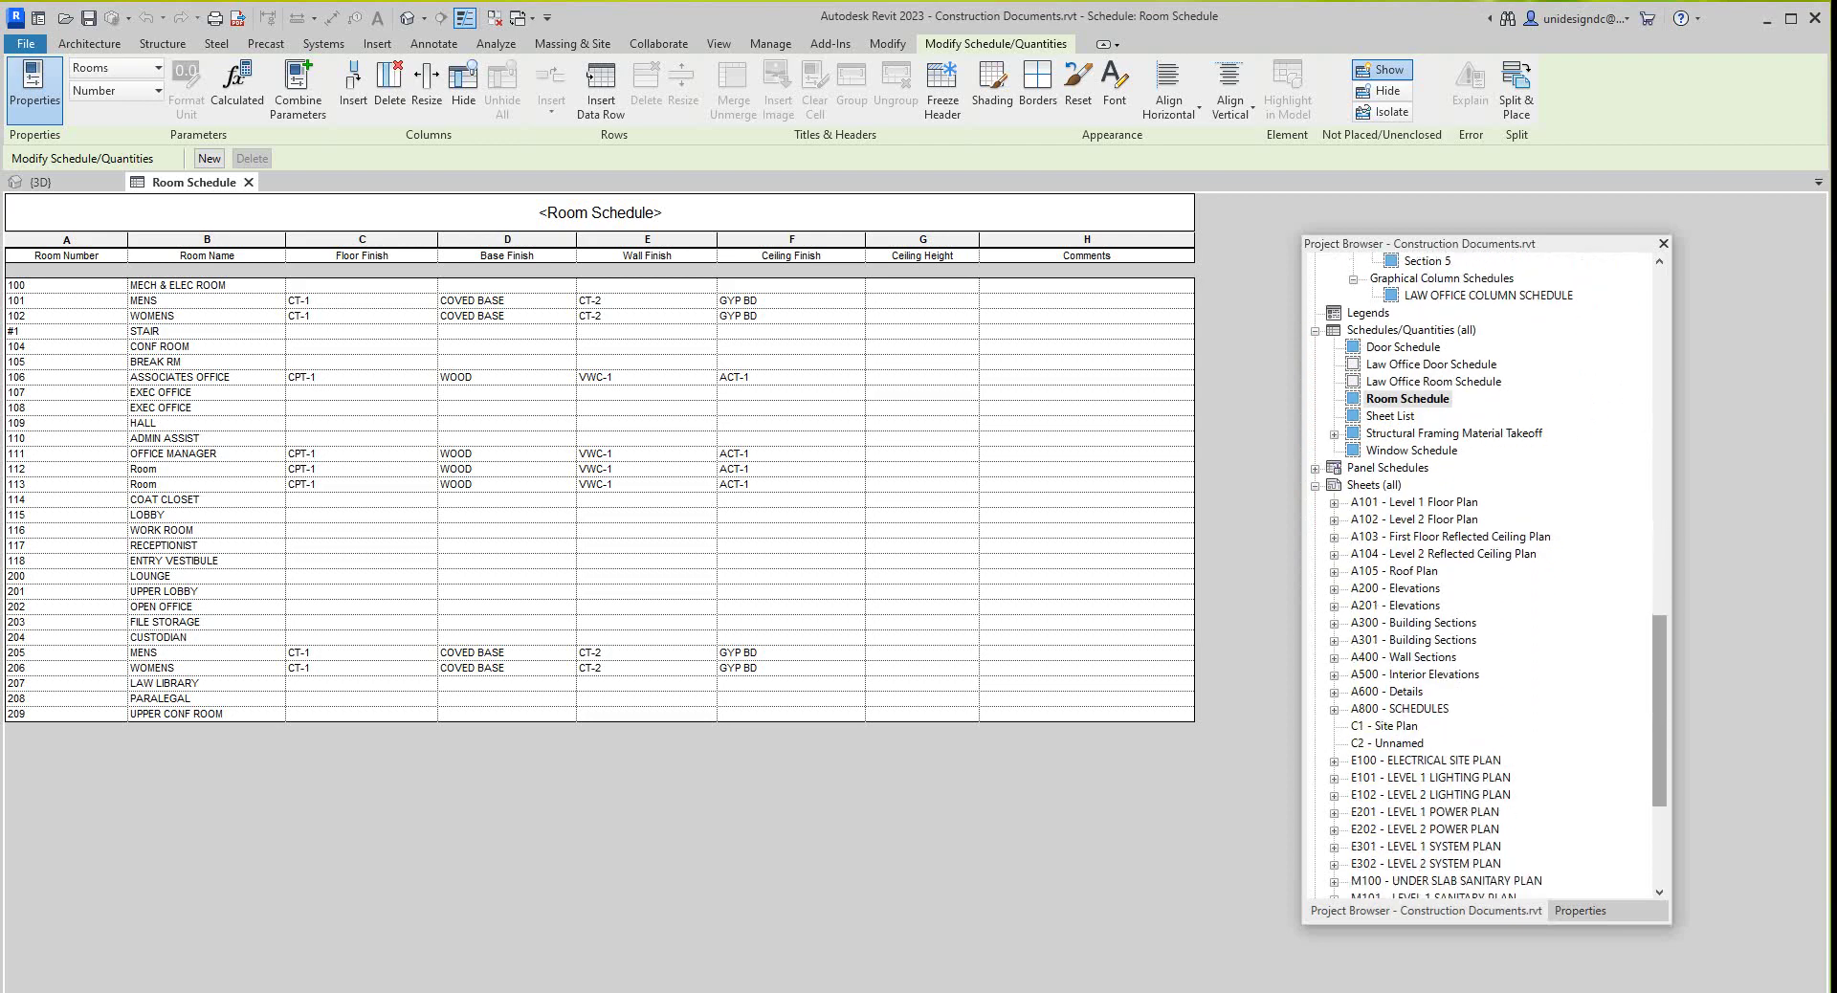
{"action": "scroll", "coordinate": [1483, 574], "scroll_direction": "down", "scroll_amount": 4}
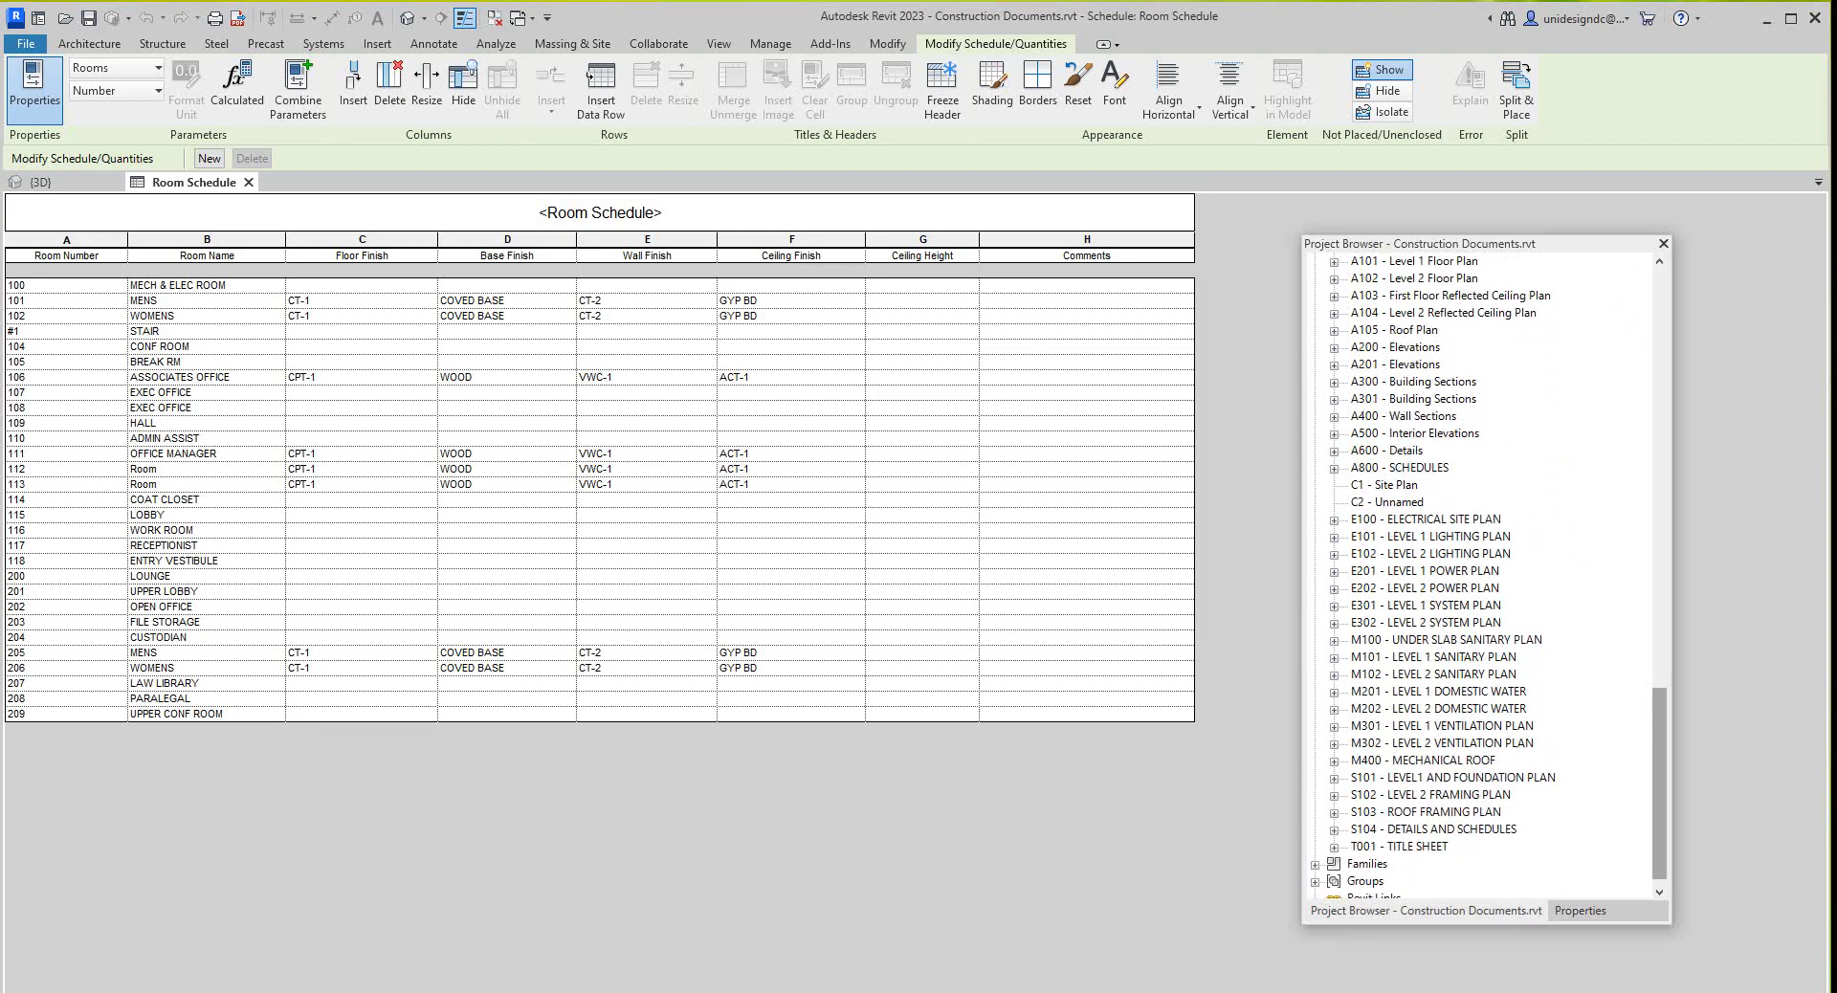
{"action": "scroll", "coordinate": [1483, 574], "scroll_direction": "up", "scroll_amount": 3}
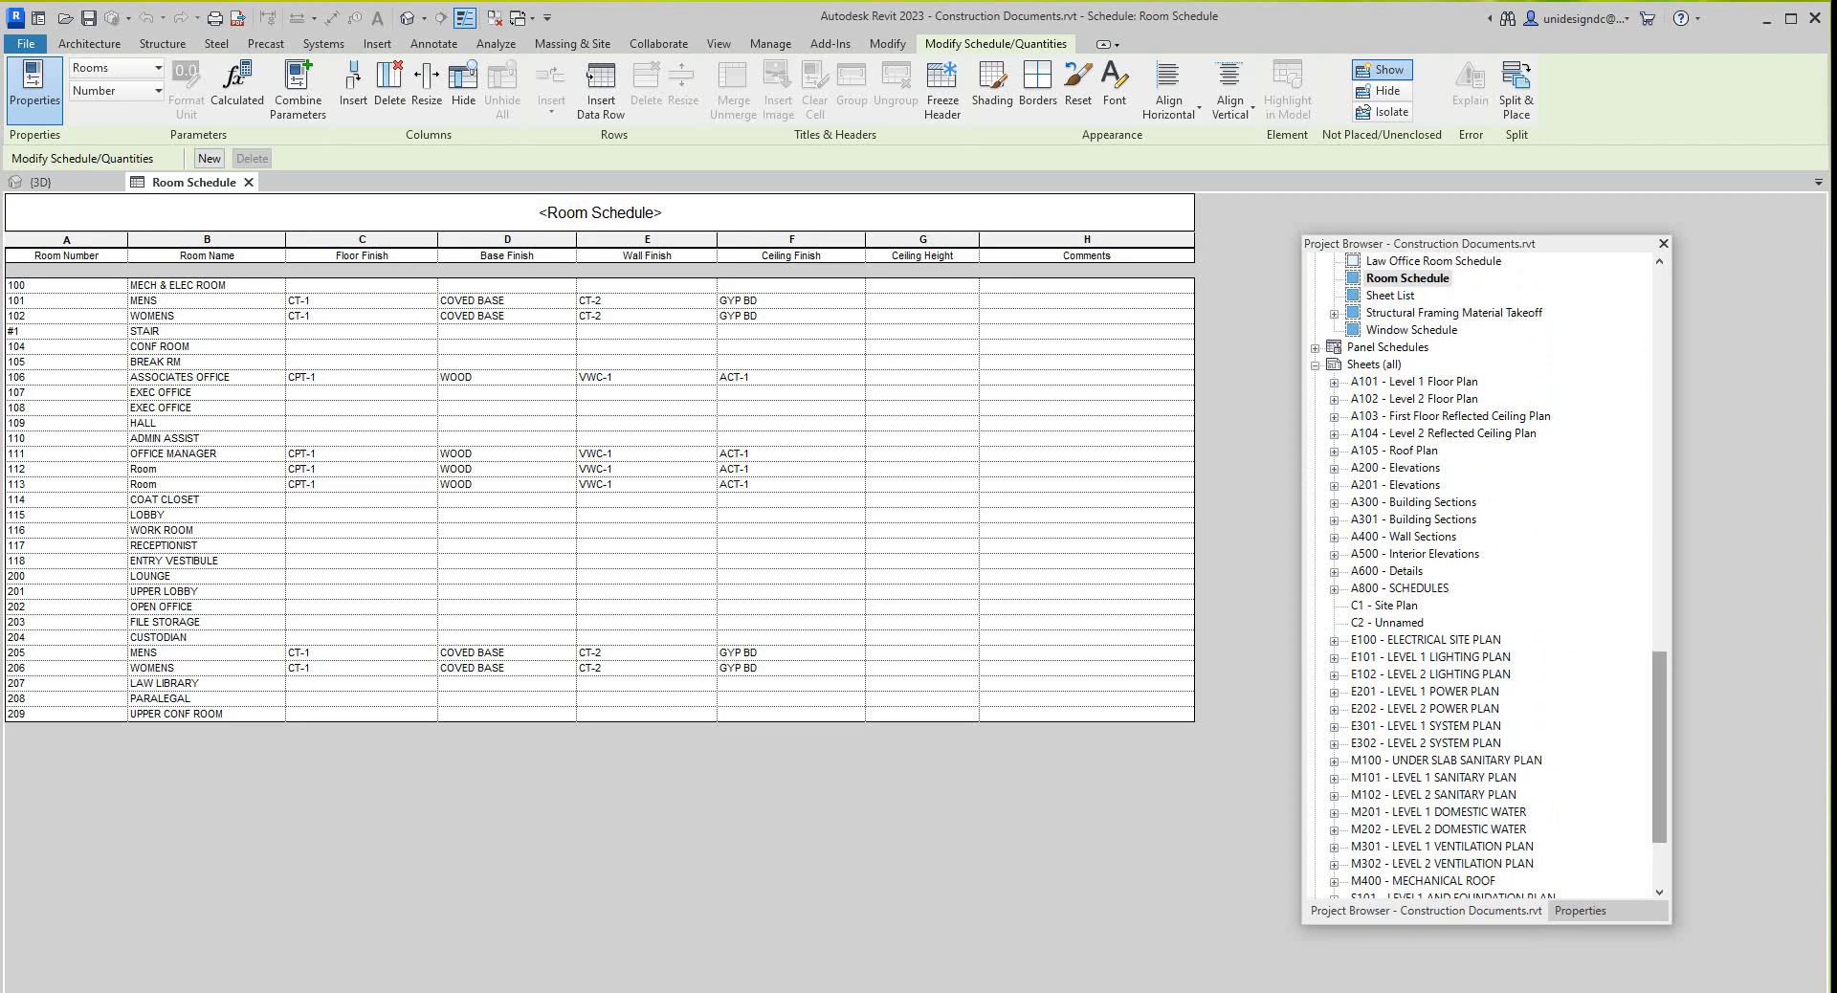
{"action": "scroll", "coordinate": [1488, 574], "scroll_direction": "up", "scroll_amount": 3}
{"action": "scroll", "coordinate": [1488, 577], "scroll_direction": "up", "scroll_amount": 1}
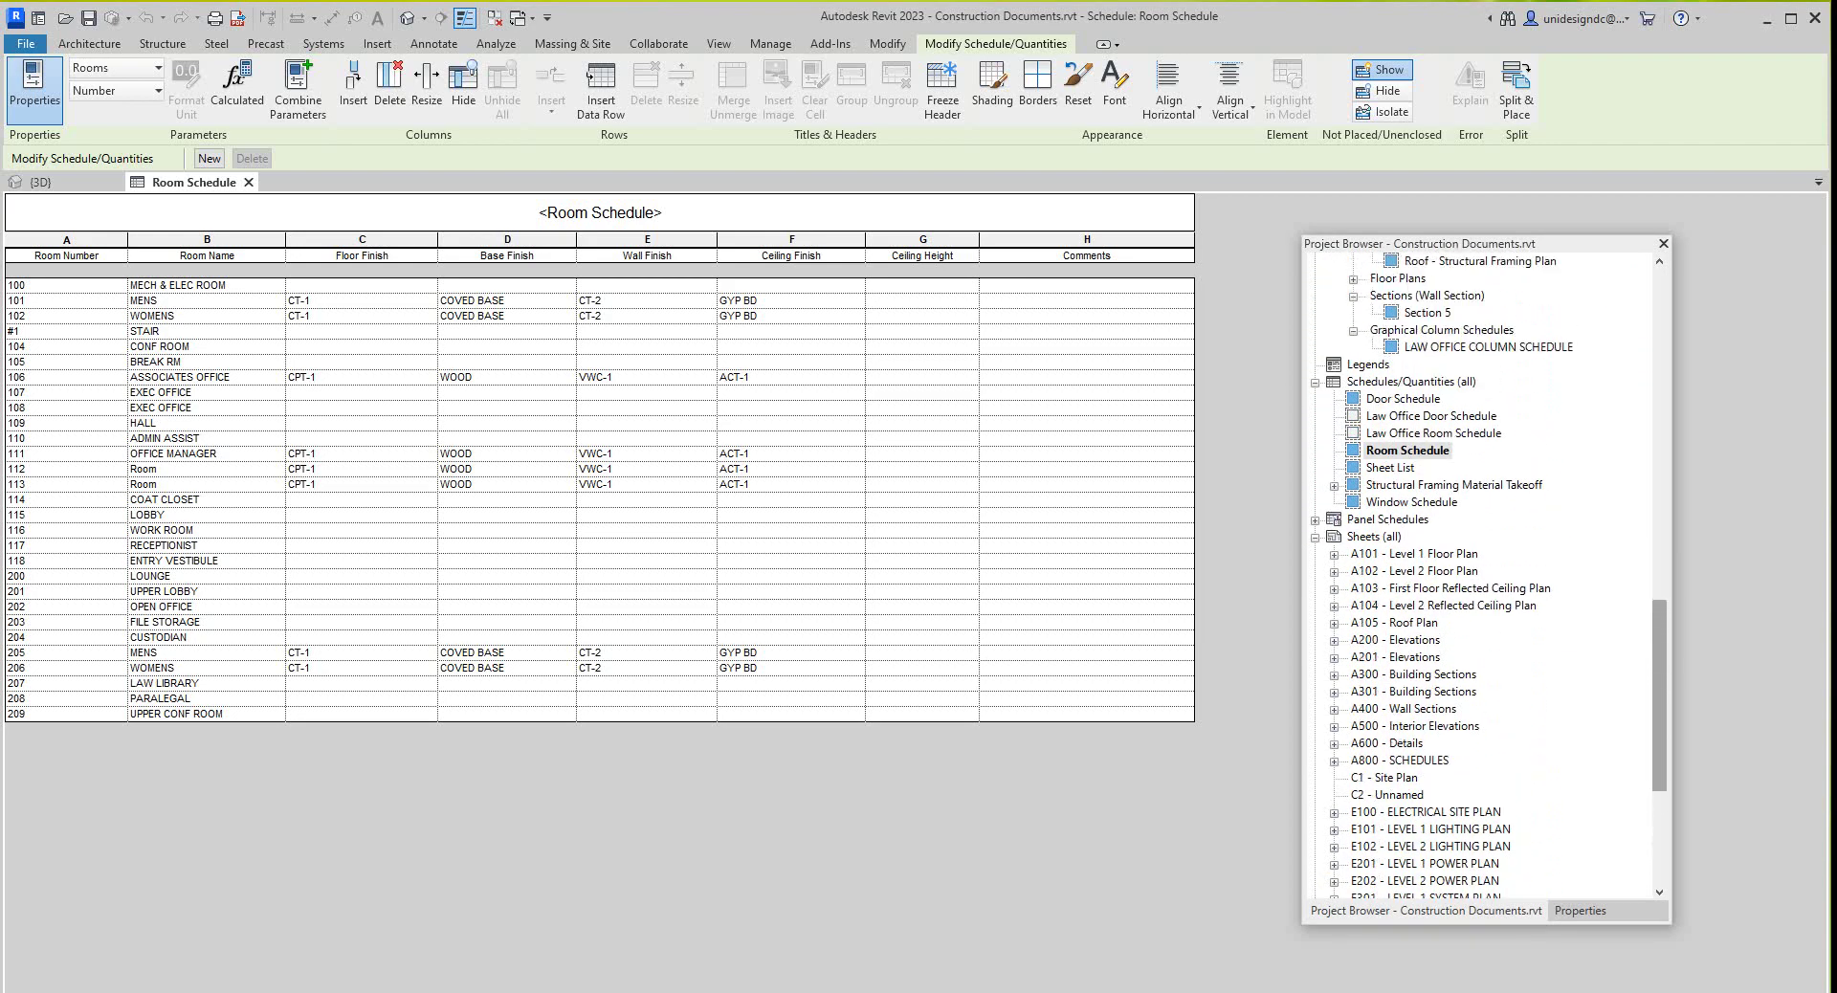
{"action": "scroll", "coordinate": [1488, 574], "scroll_direction": "down", "scroll_amount": 5}
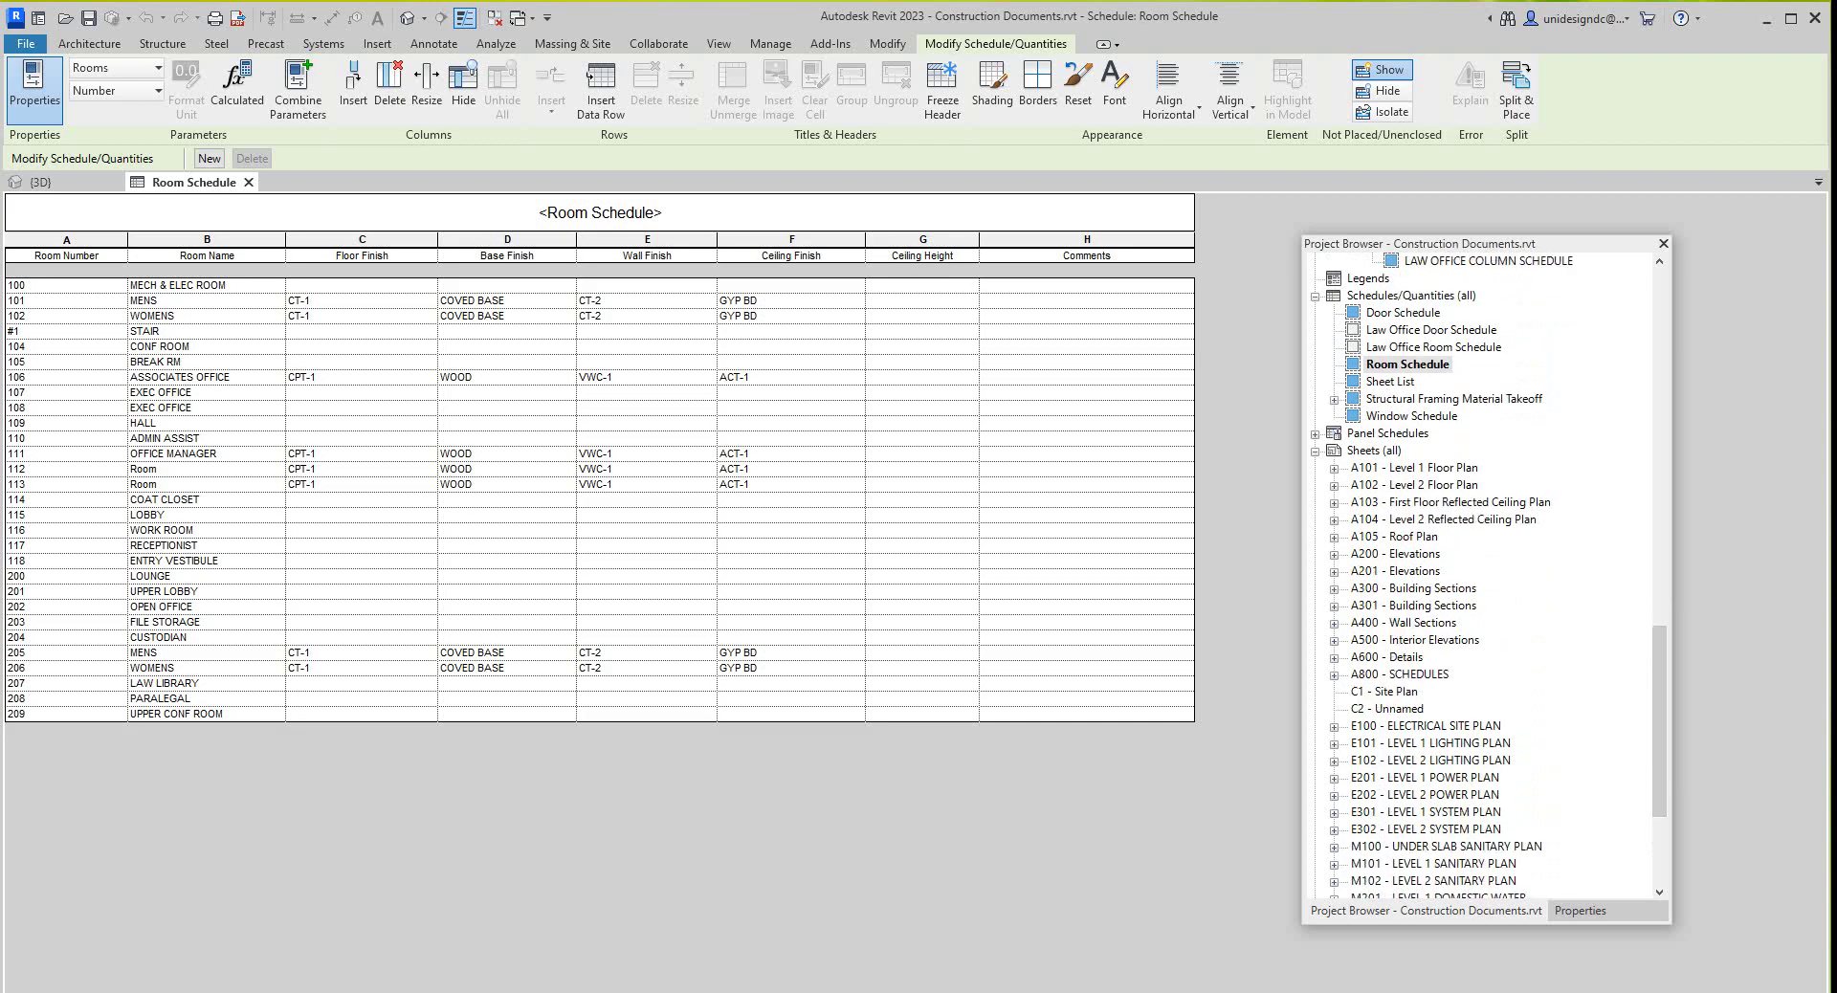
{"action": "scroll", "coordinate": [1487, 574], "scroll_direction": "up", "scroll_amount": 2}
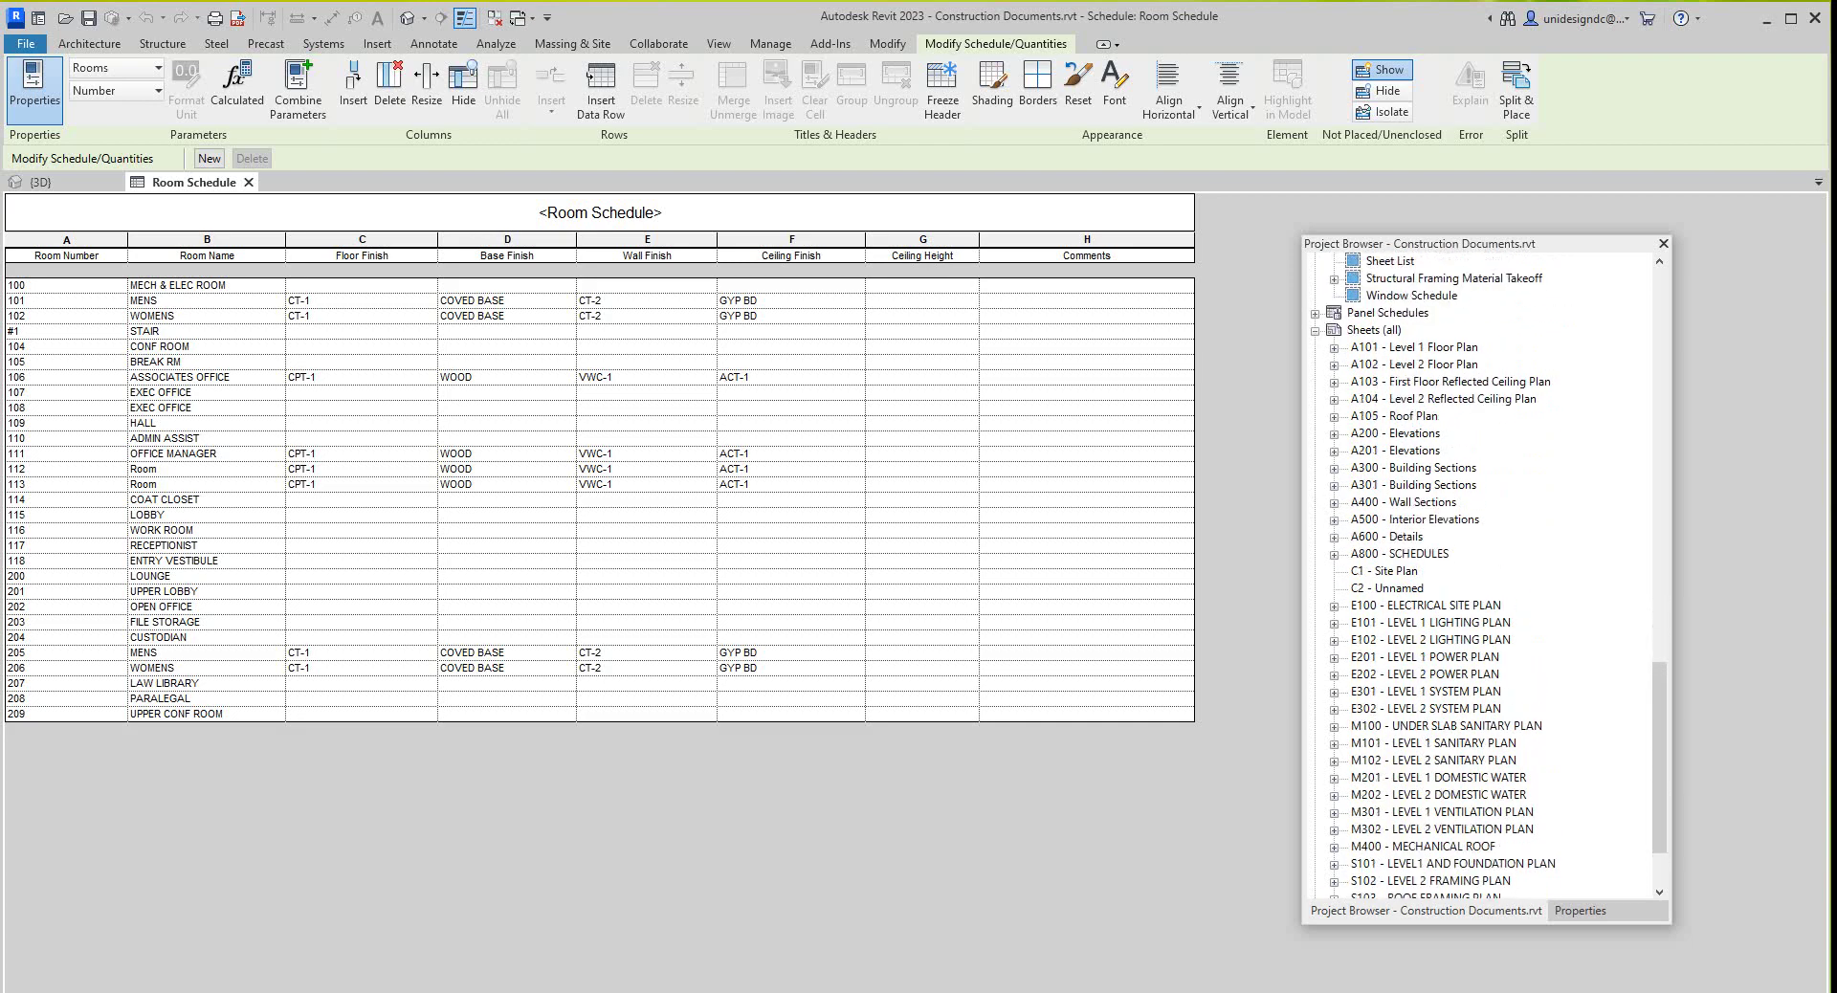
{"action": "scroll", "coordinate": [1488, 574], "scroll_direction": "down", "scroll_amount": 2}
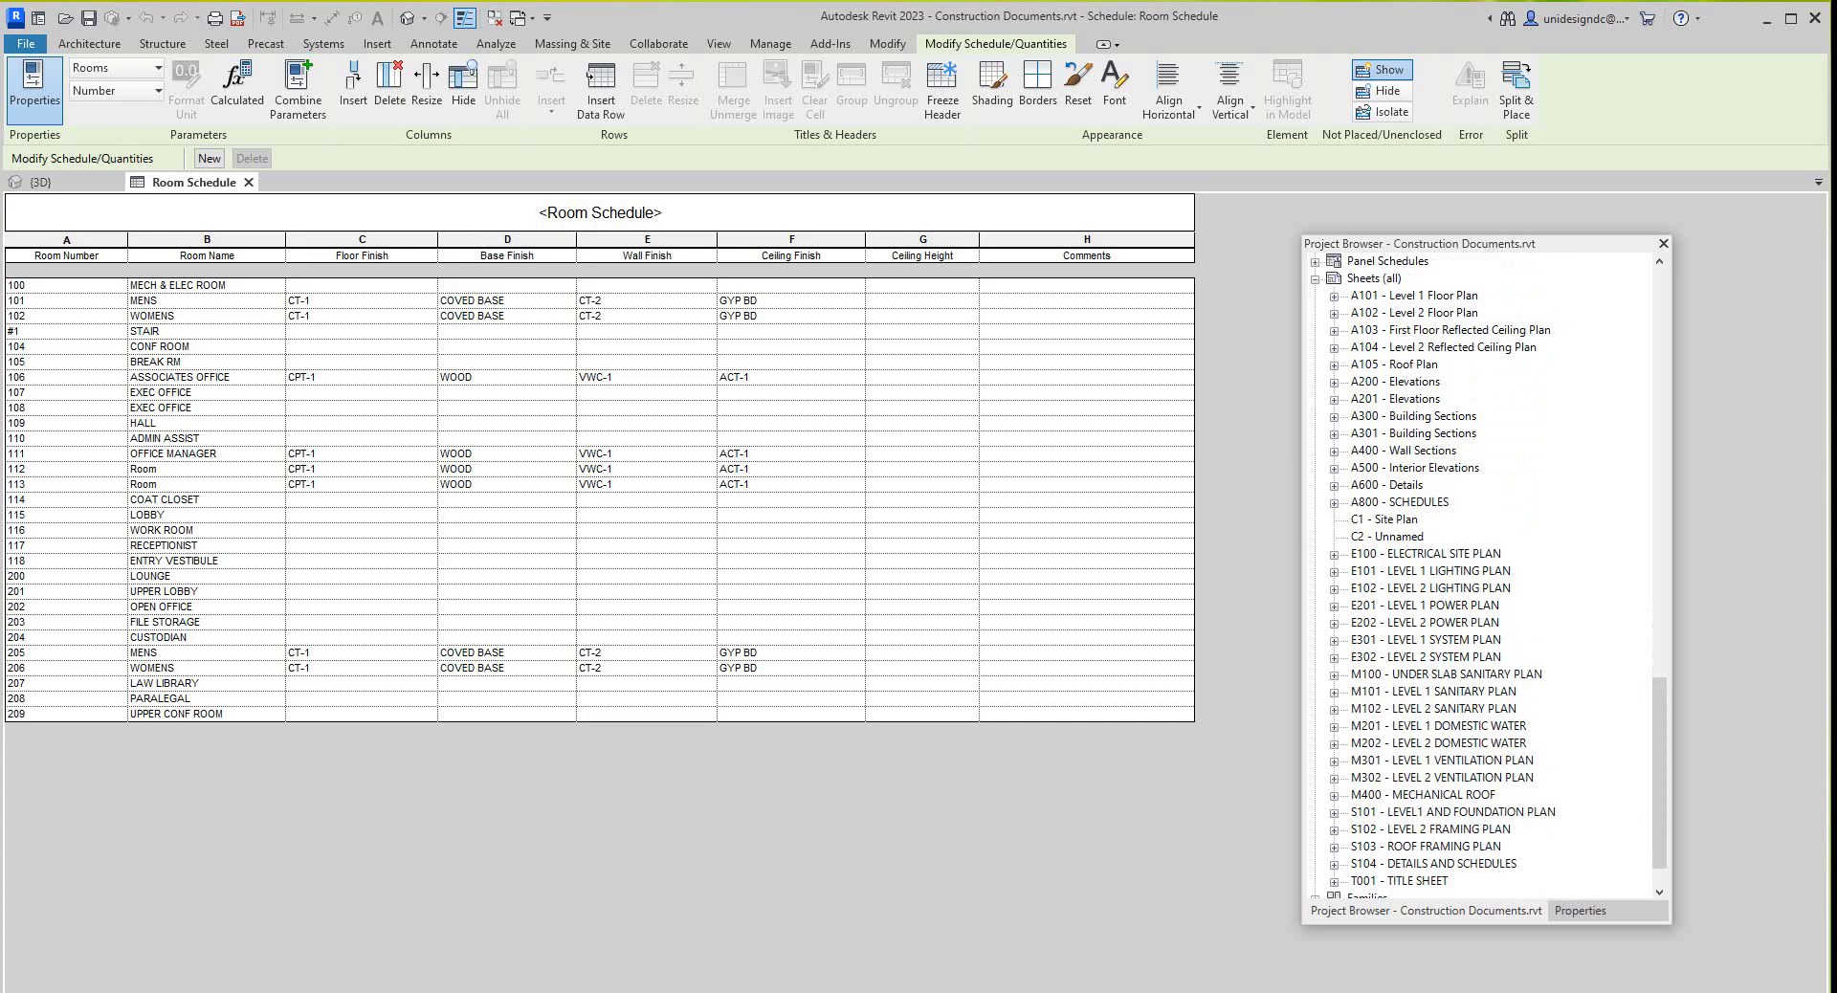
{"action": "left_click", "coordinate": [1399, 503]}
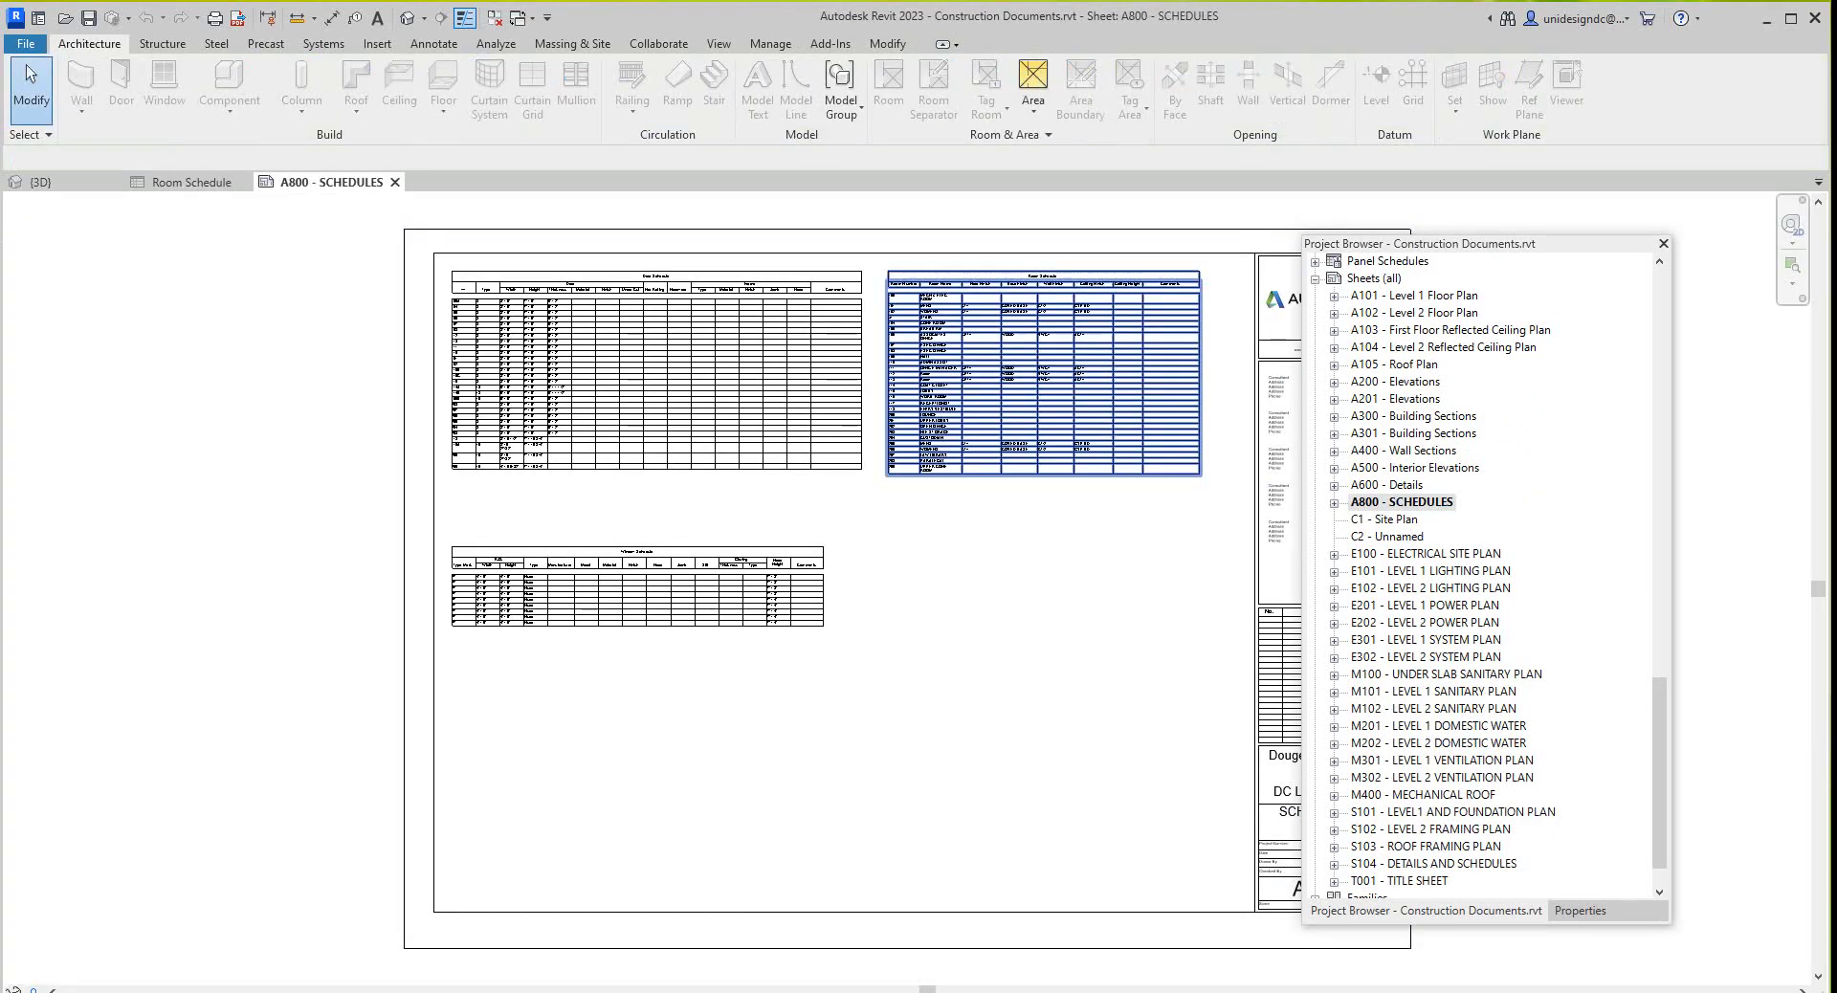
Examine the room schedule's layout on the sheet alongside the door and window schedules.
{"action": "scroll", "coordinate": [1092, 369], "scroll_direction": "up", "scroll_amount": 4}
{"action": "middle_click_drag", "start_coordinate": [1092, 369], "coordinate": [1073, 477]}
{"action": "scroll", "coordinate": [1073, 476], "scroll_direction": "down", "scroll_amount": 1}
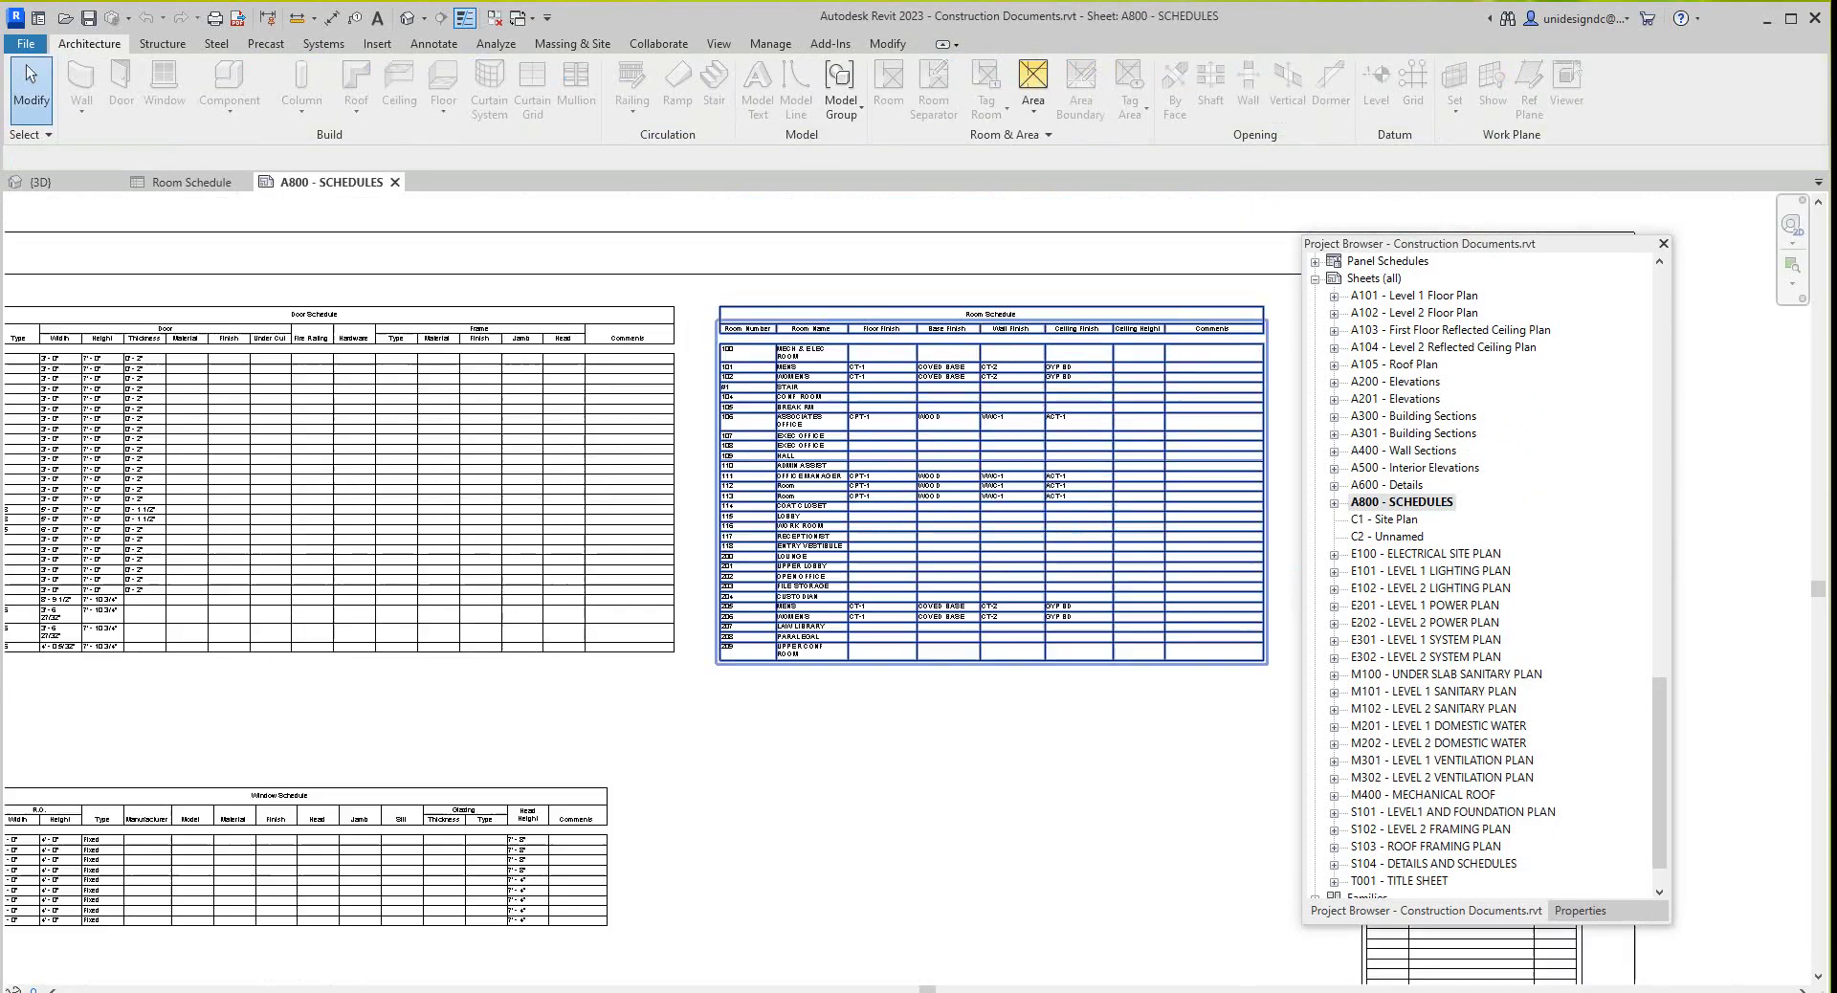
{"action": "scroll", "coordinate": [981, 383], "scroll_direction": "down", "scroll_amount": 3}
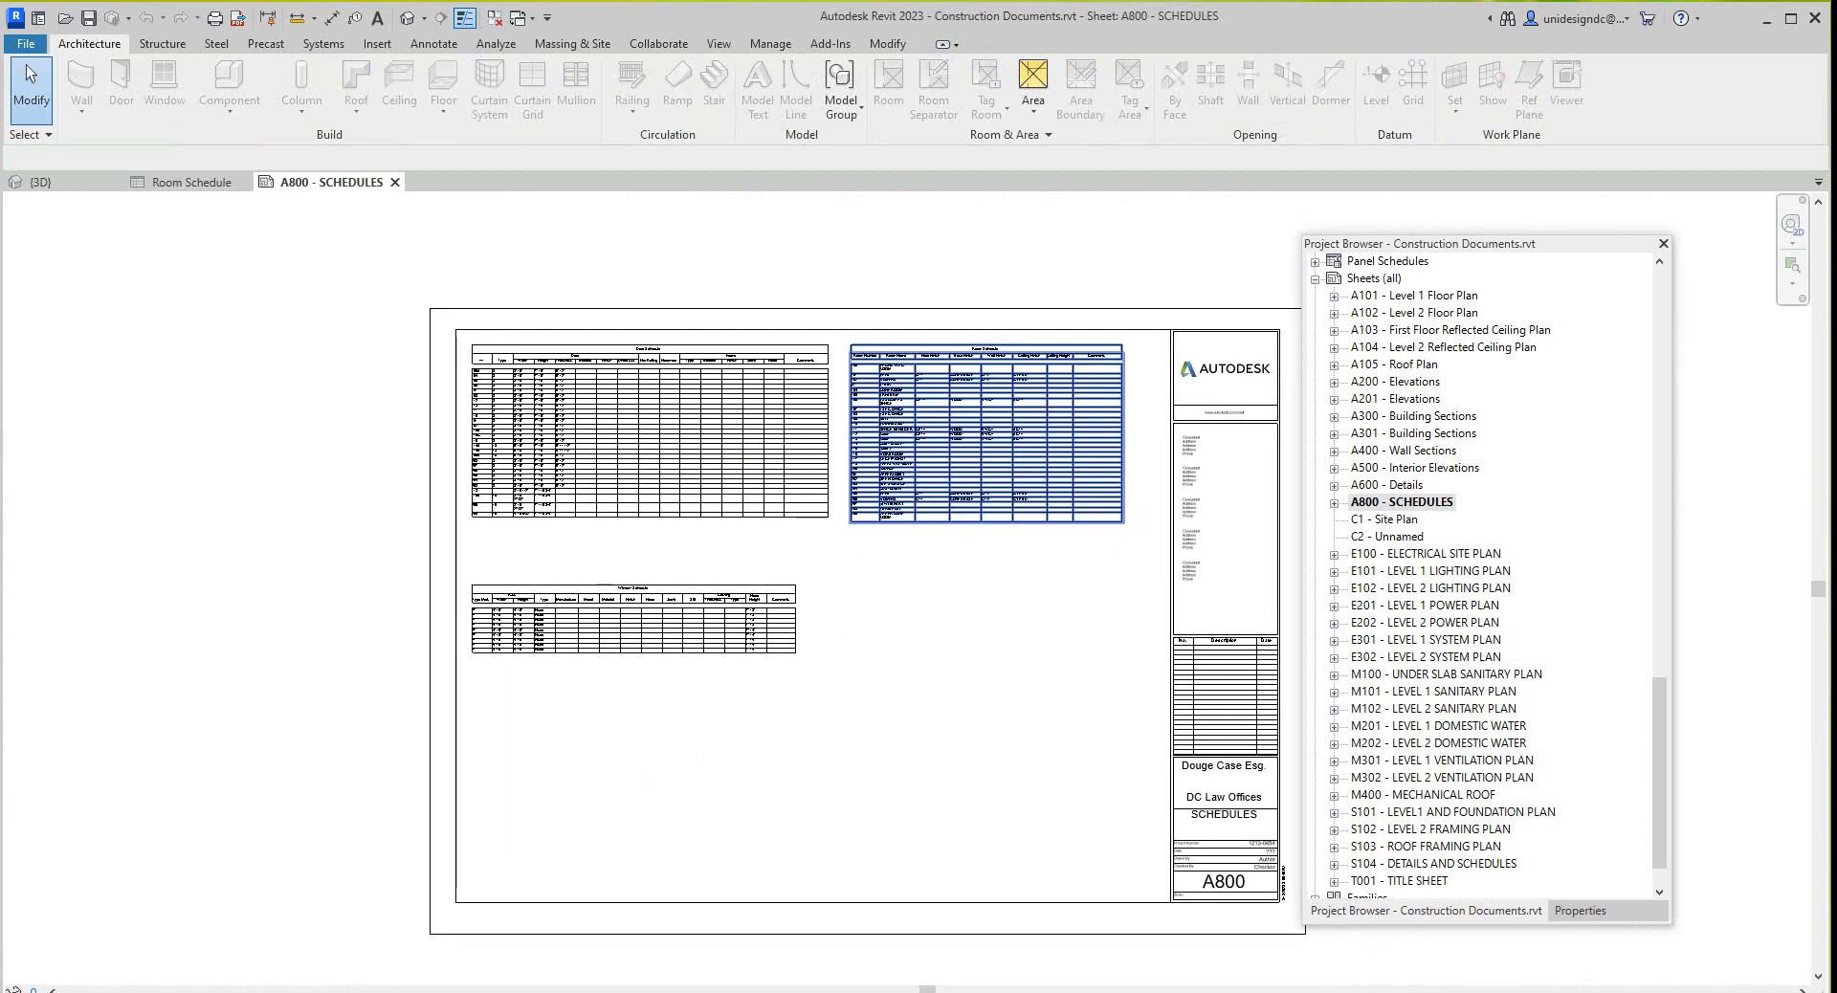
{"action": "scroll", "coordinate": [1047, 452], "scroll_direction": "up", "scroll_amount": 2}
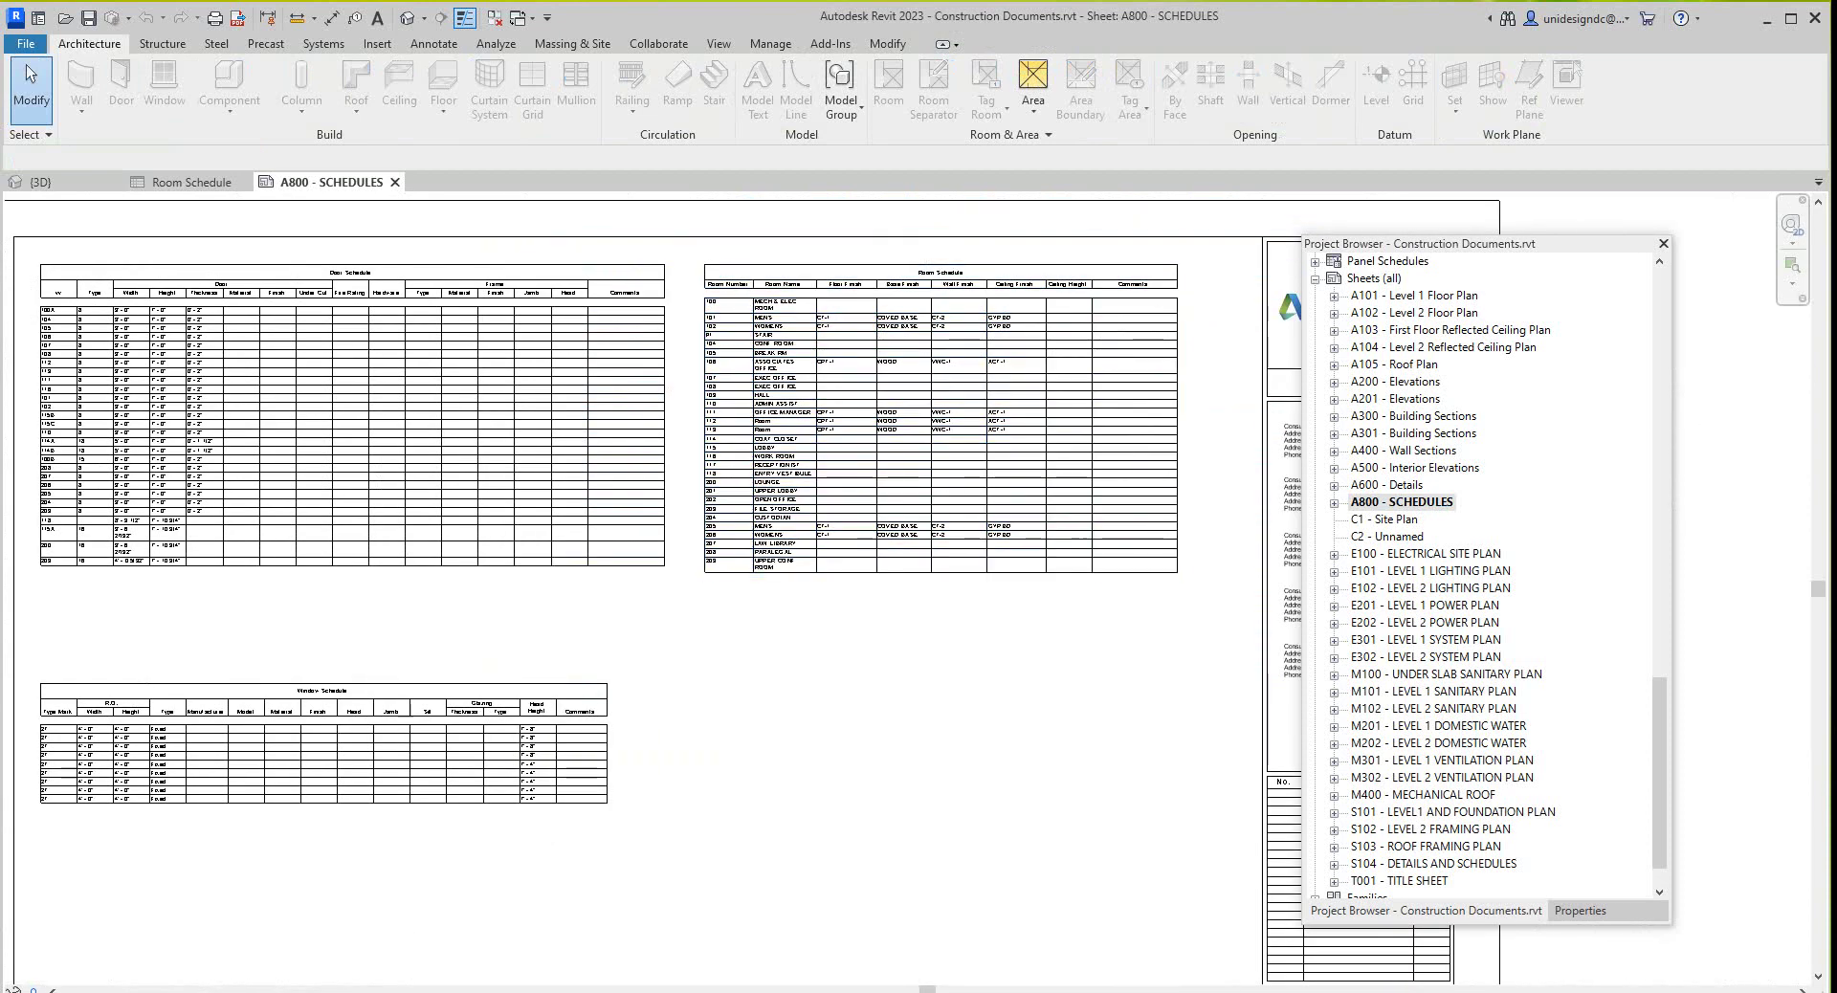
{"action": "scroll", "coordinate": [1055, 660], "scroll_direction": "down", "scroll_amount": 2}
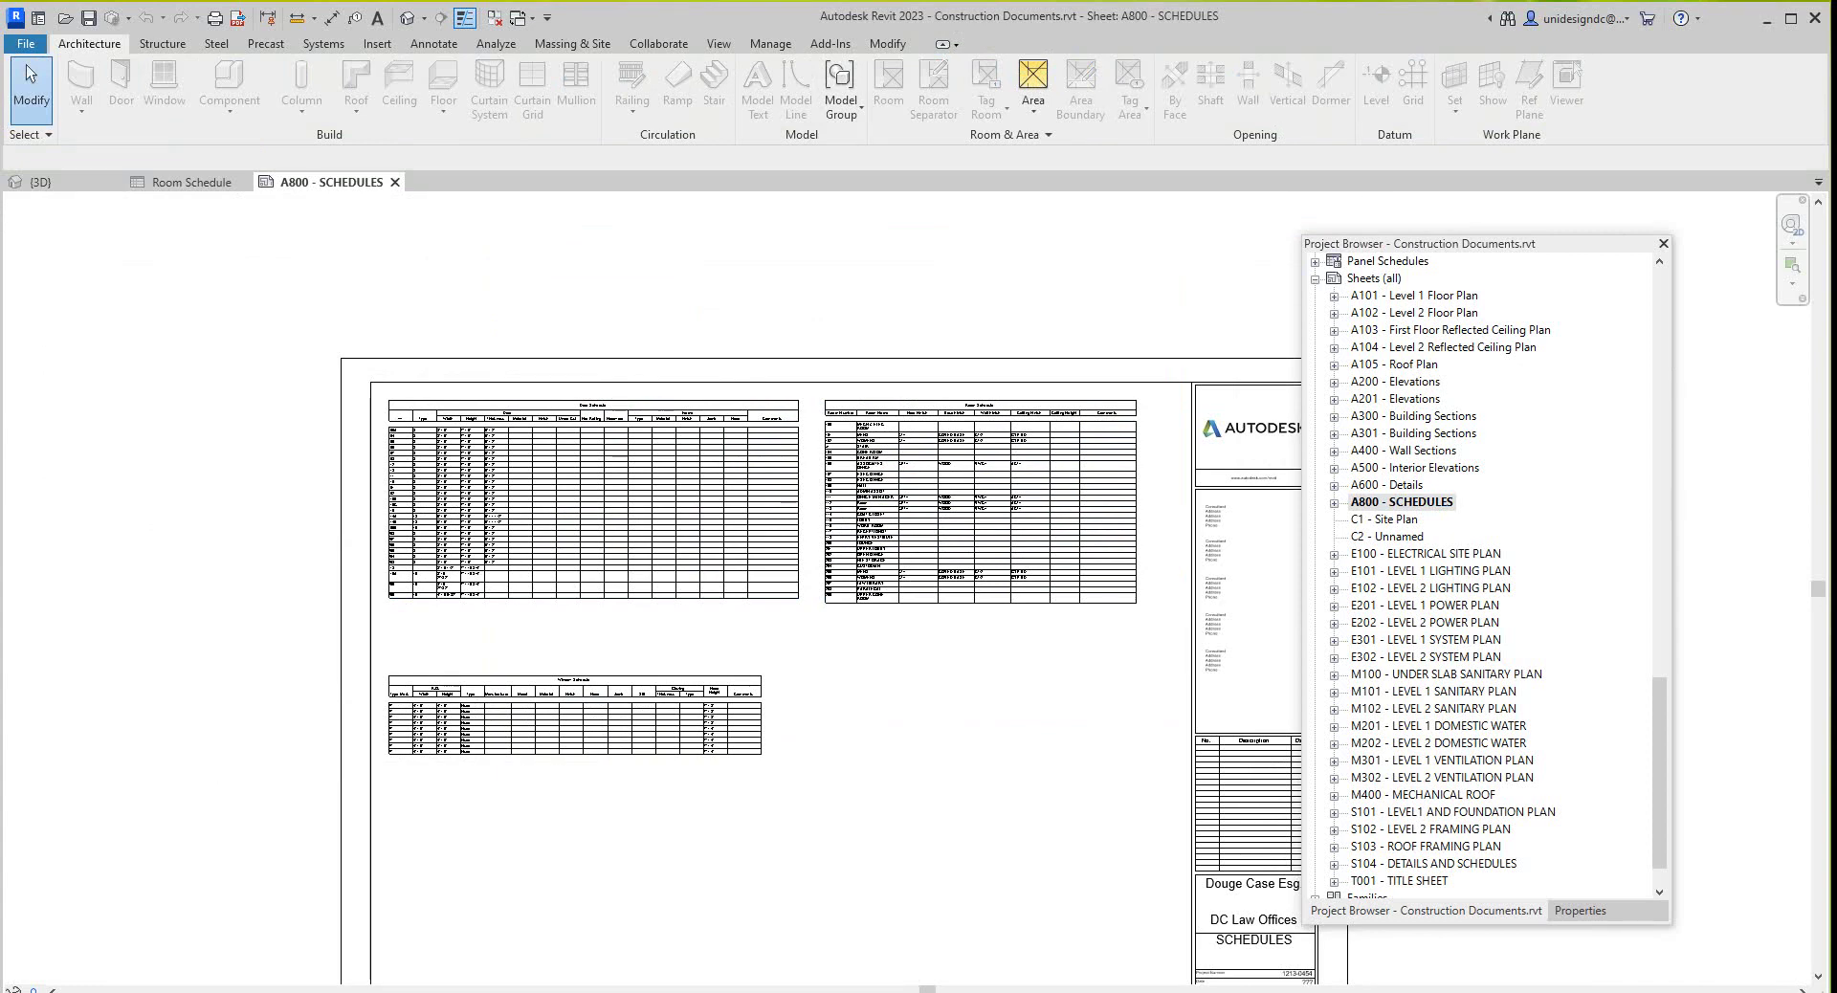
Return to the Room Schedule view and remove the Comments field from its scheduled fields.
{"action": "left_click", "coordinate": [192, 182]}
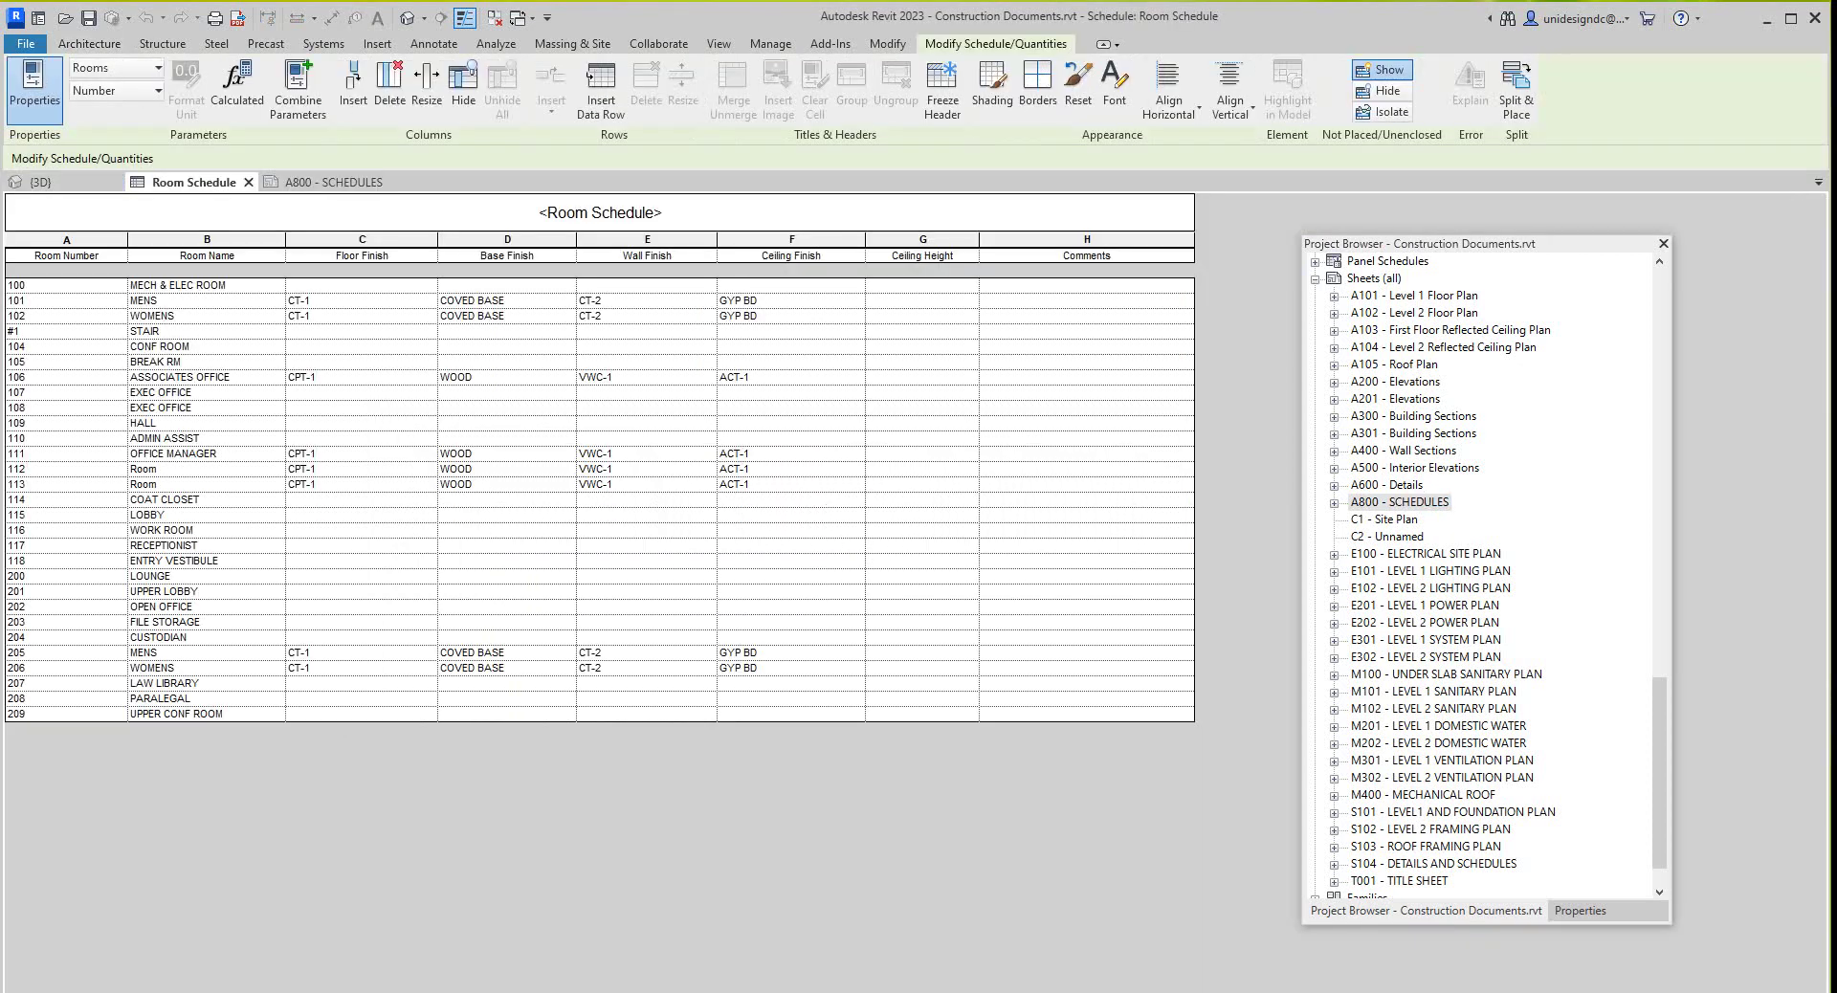
{"action": "left_click", "coordinate": [66, 255]}
{"action": "left_click", "coordinate": [719, 43]}
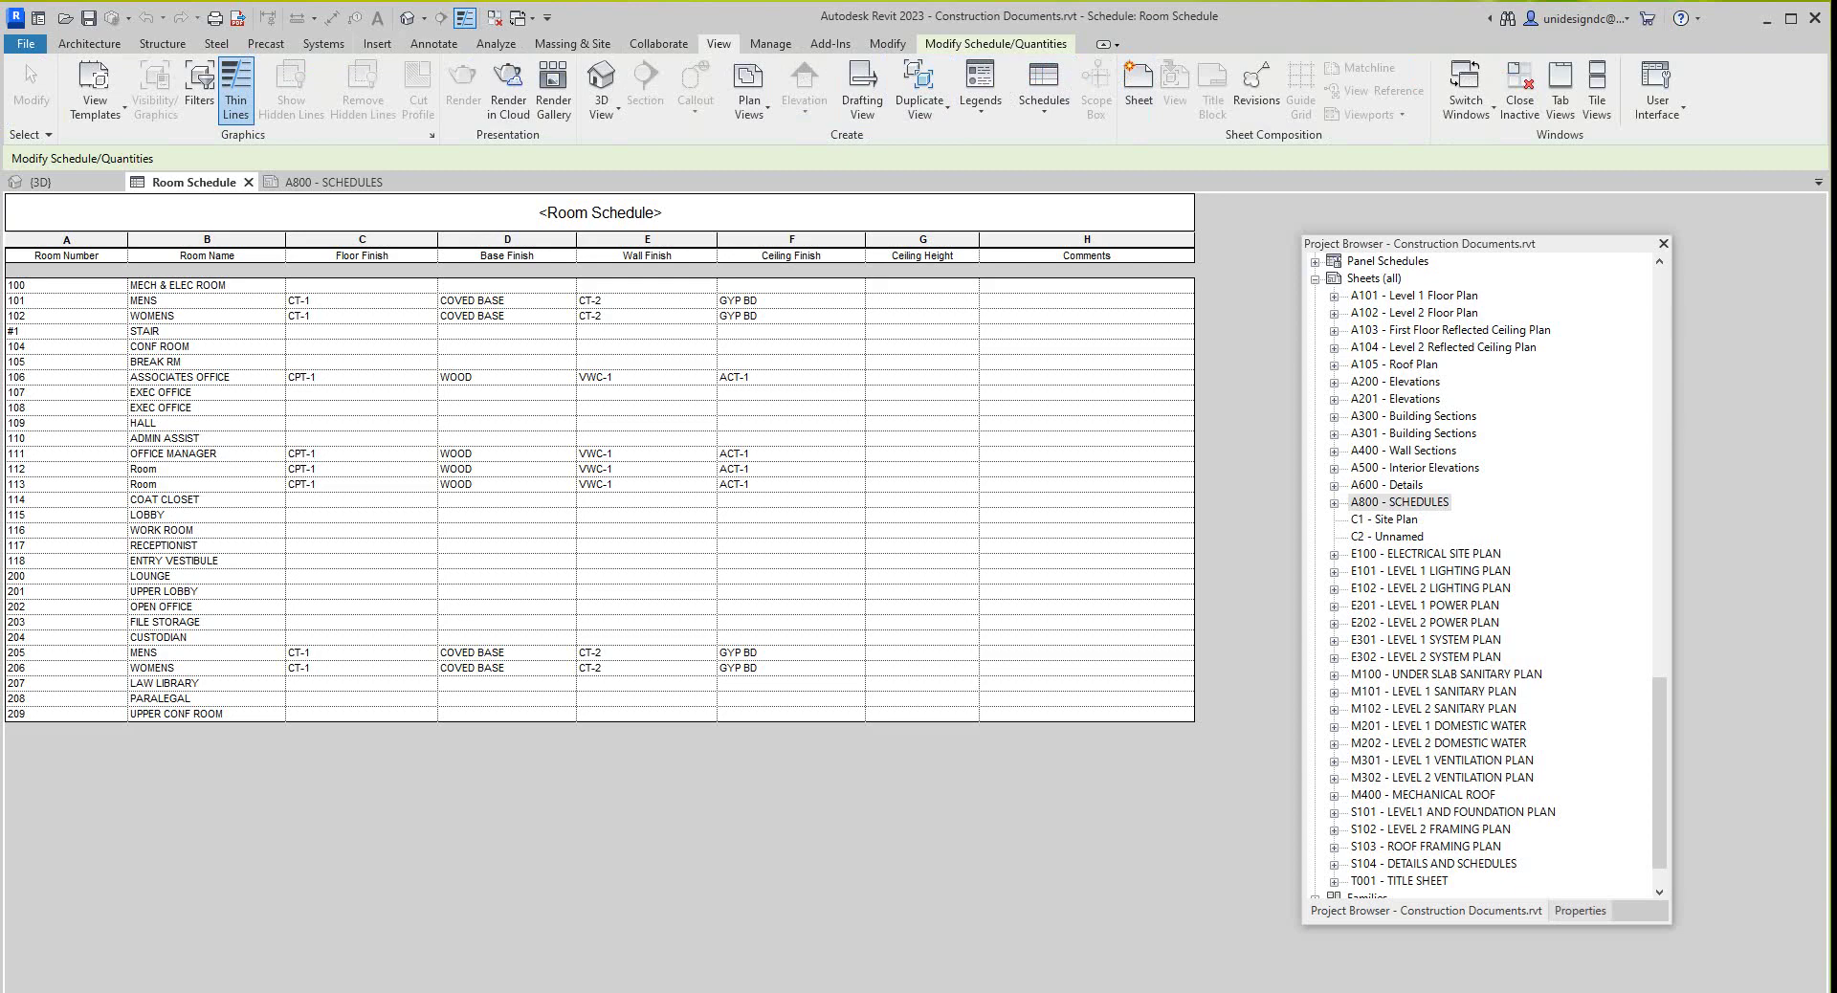
{"action": "left_click", "coordinate": [1579, 910]}
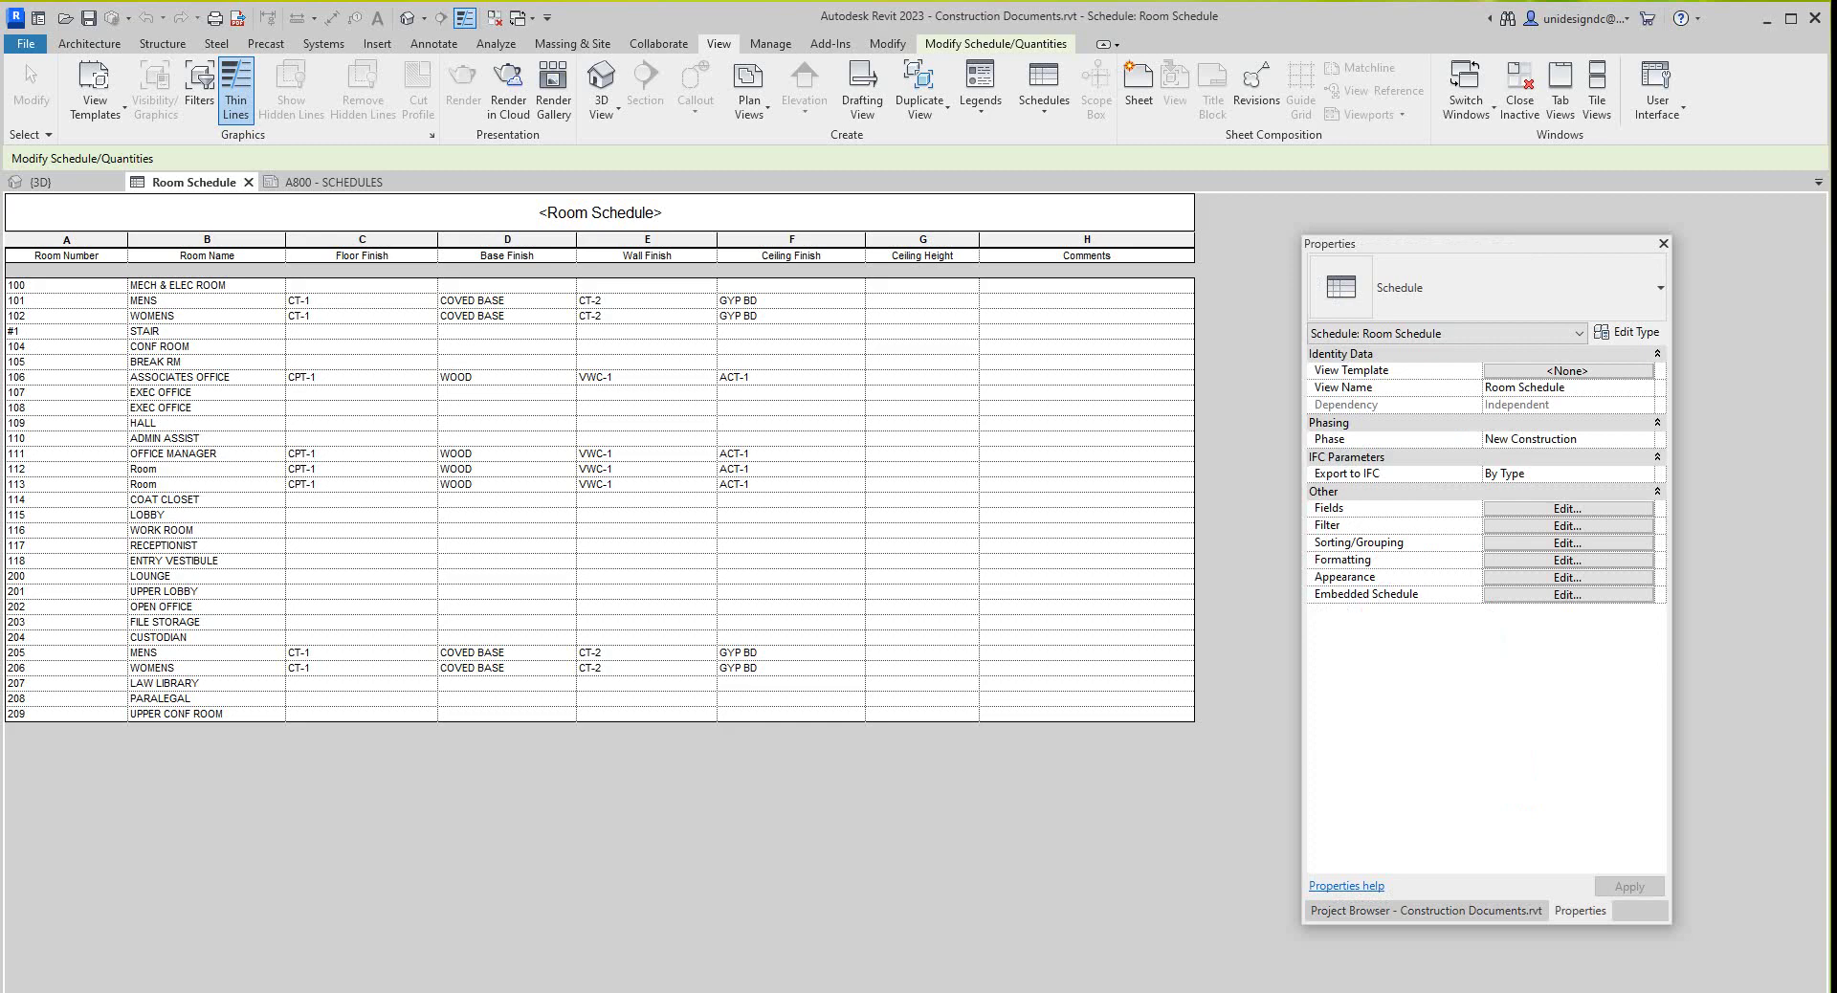
{"action": "left_click", "coordinate": [1567, 508]}
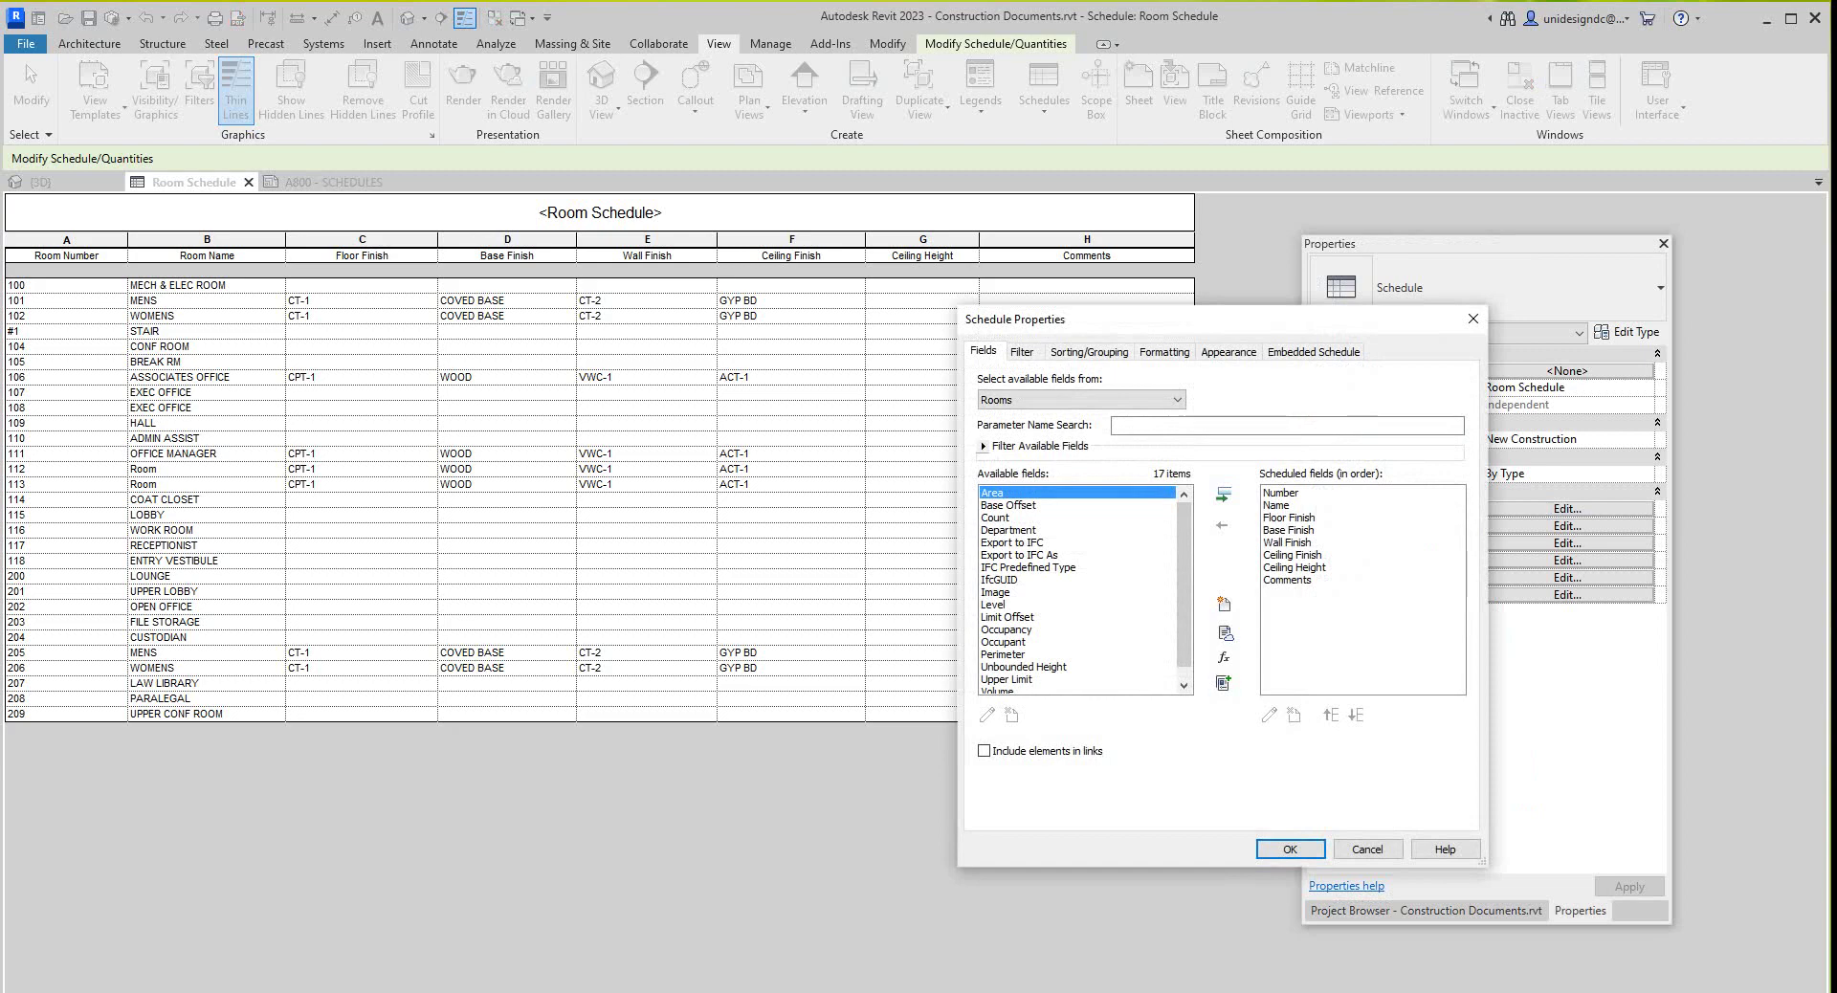
{"action": "left_click_drag", "start_coordinate": [1294, 328], "coordinate": [1372, 302]}
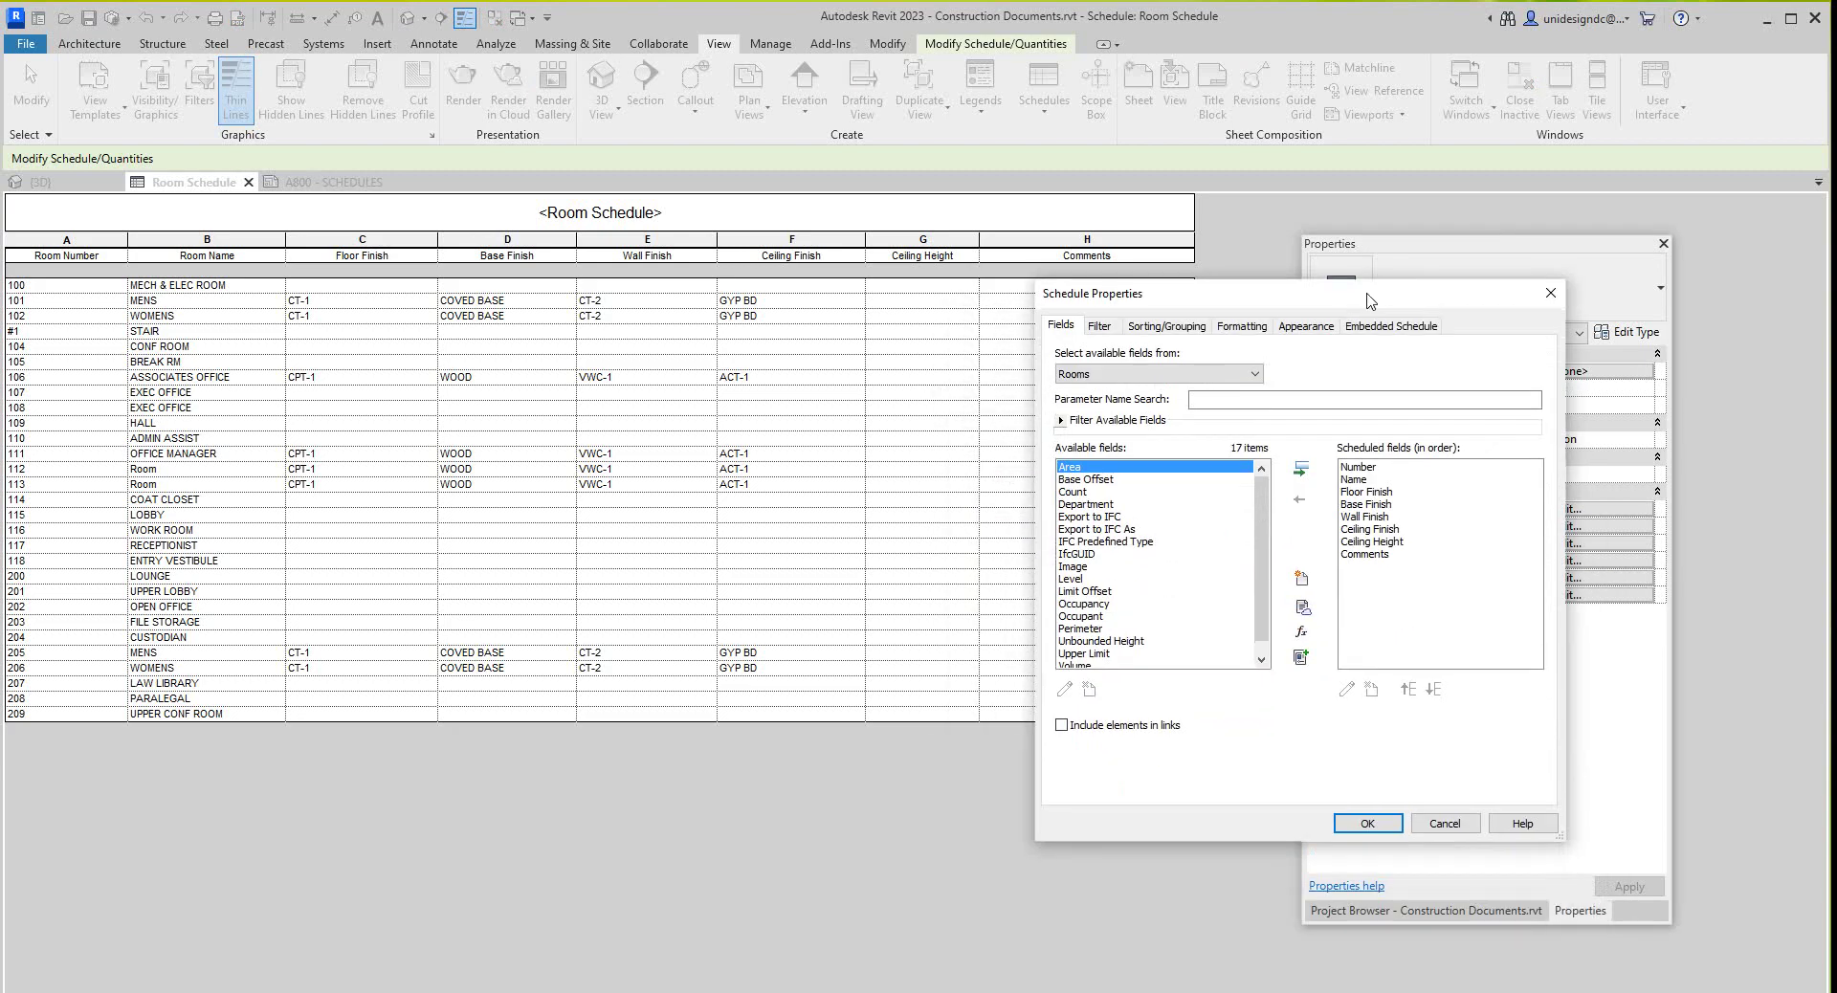
{"action": "left_click", "coordinate": [1367, 554]}
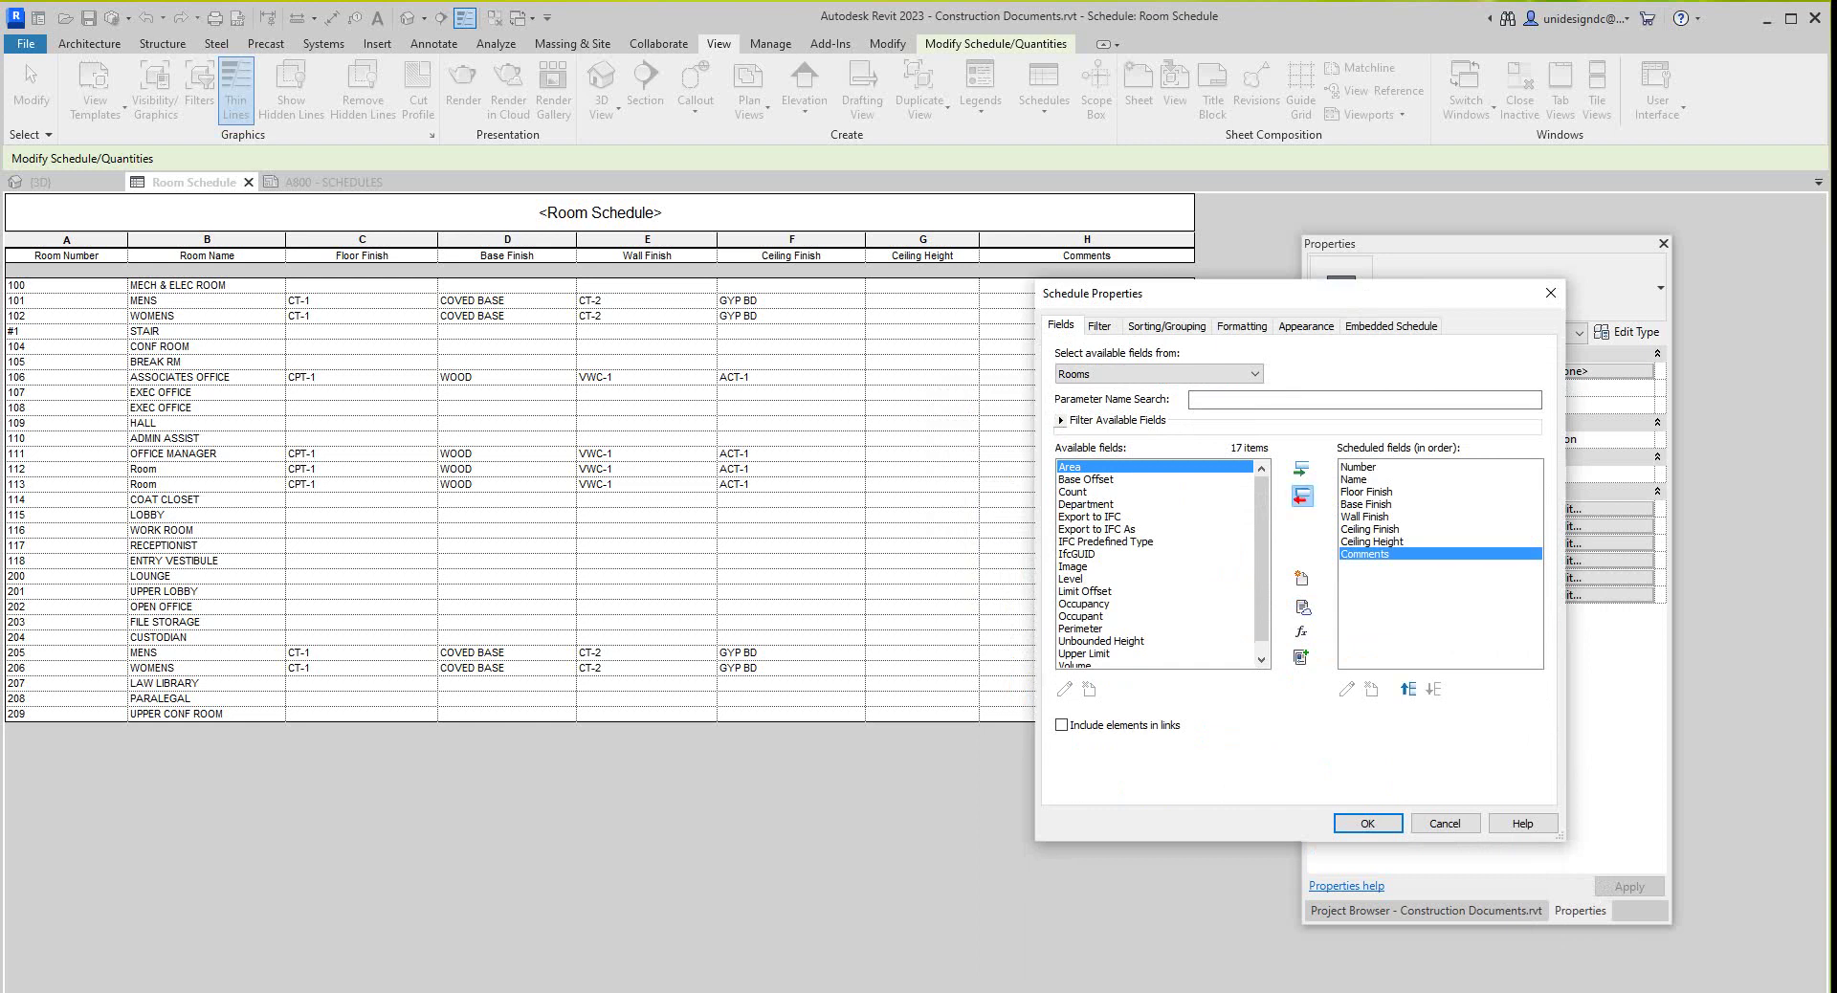
{"action": "left_click", "coordinate": [1302, 496]}
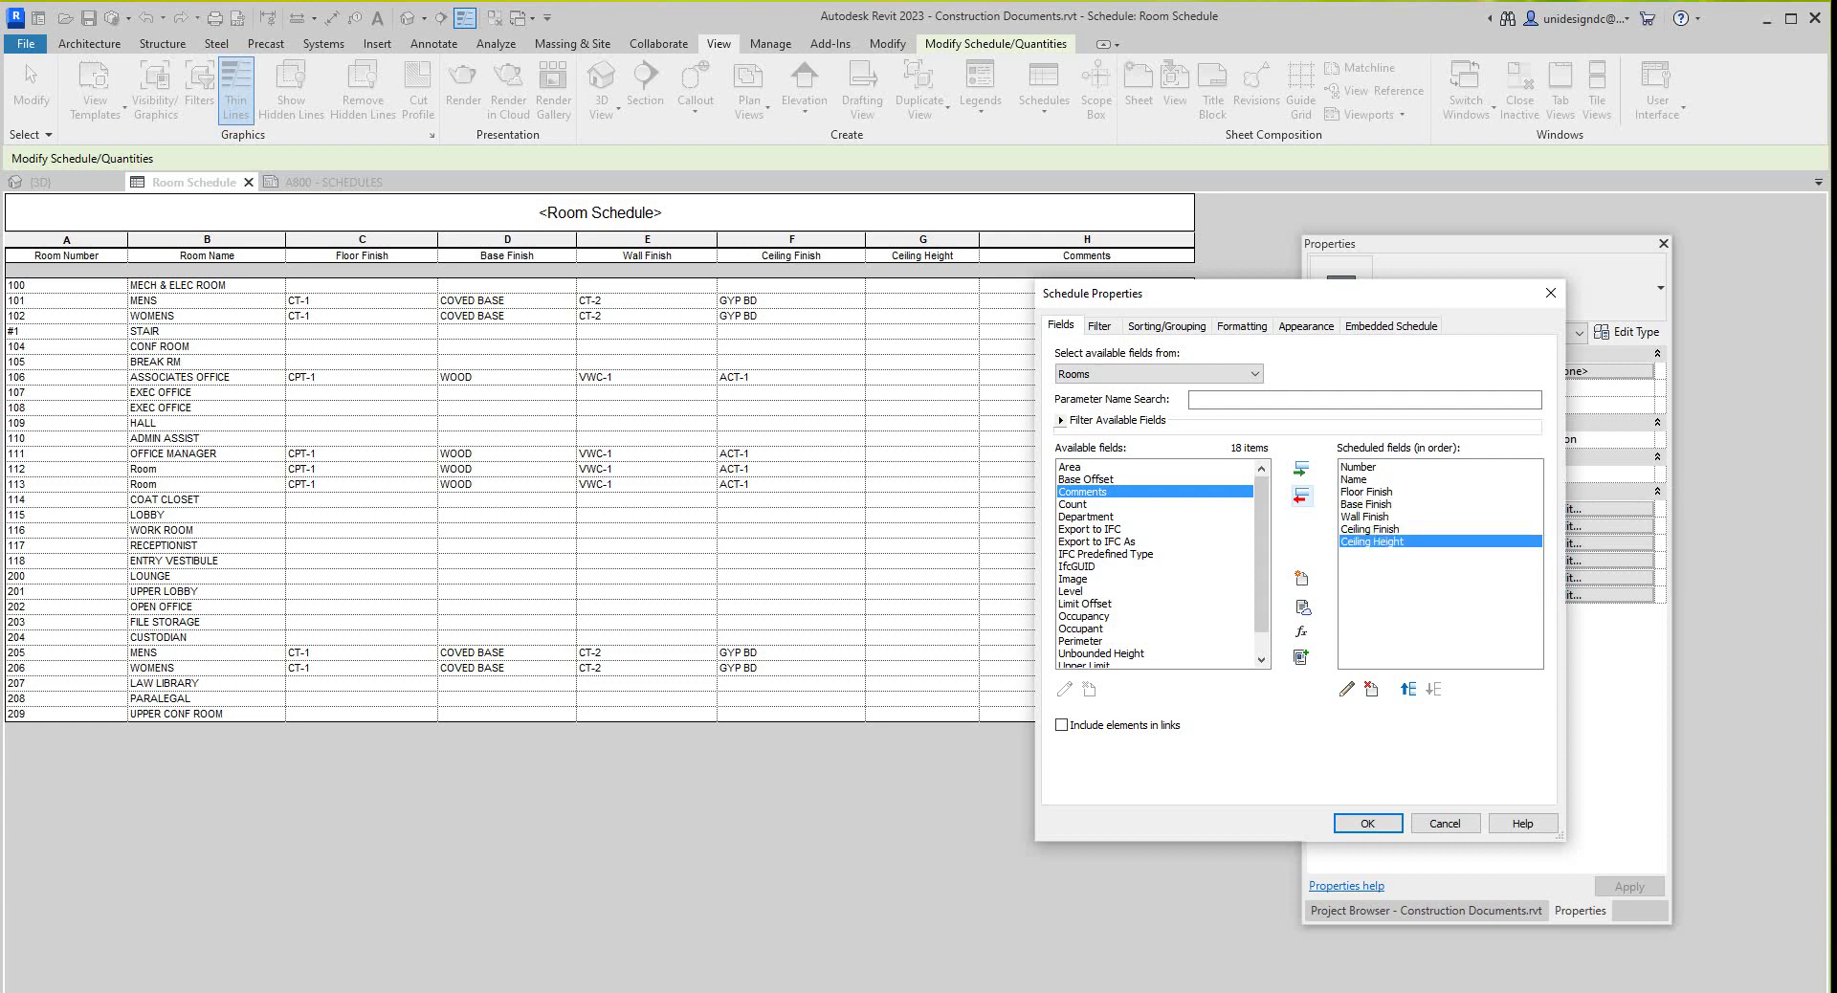
Add a Text project parameter named North Wall to the schedule, grouped under Materials and Finishes, with values that can vary by group instance.
{"action": "left_click_drag", "start_coordinate": [1408, 300], "coordinate": [1186, 340]}
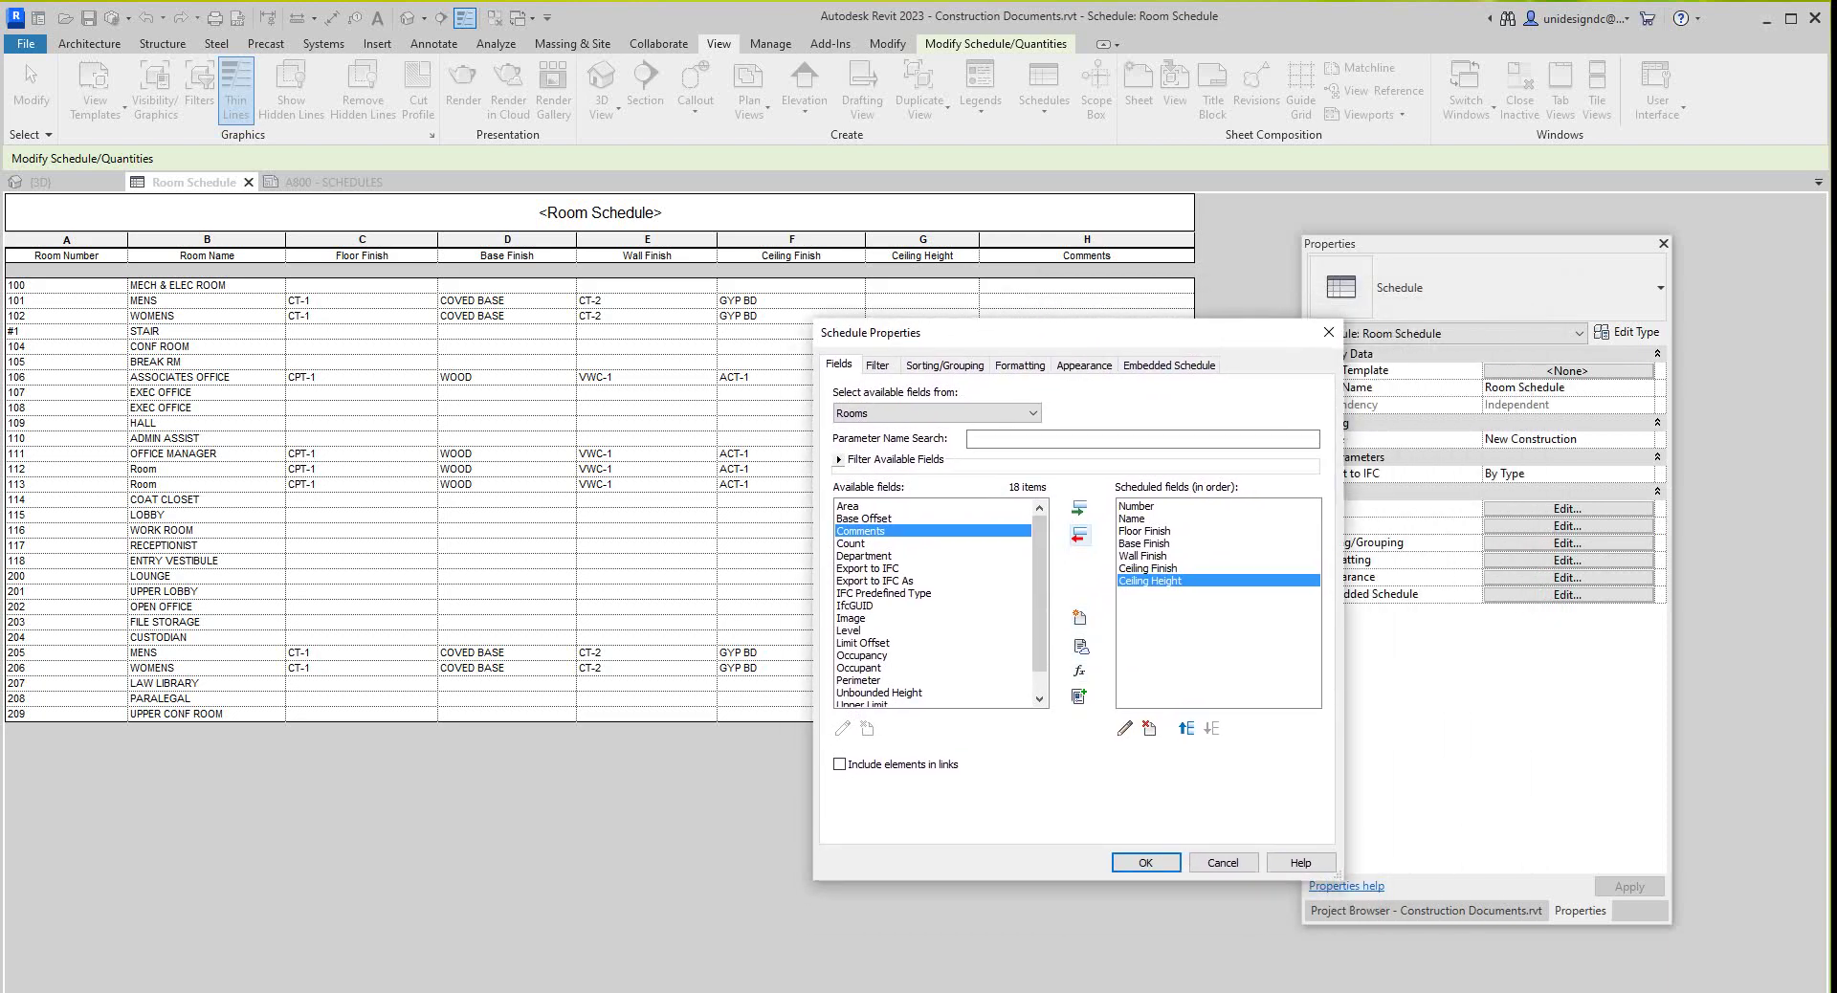
{"action": "scroll", "coordinate": [942, 604], "scroll_direction": "down", "scroll_amount": 1}
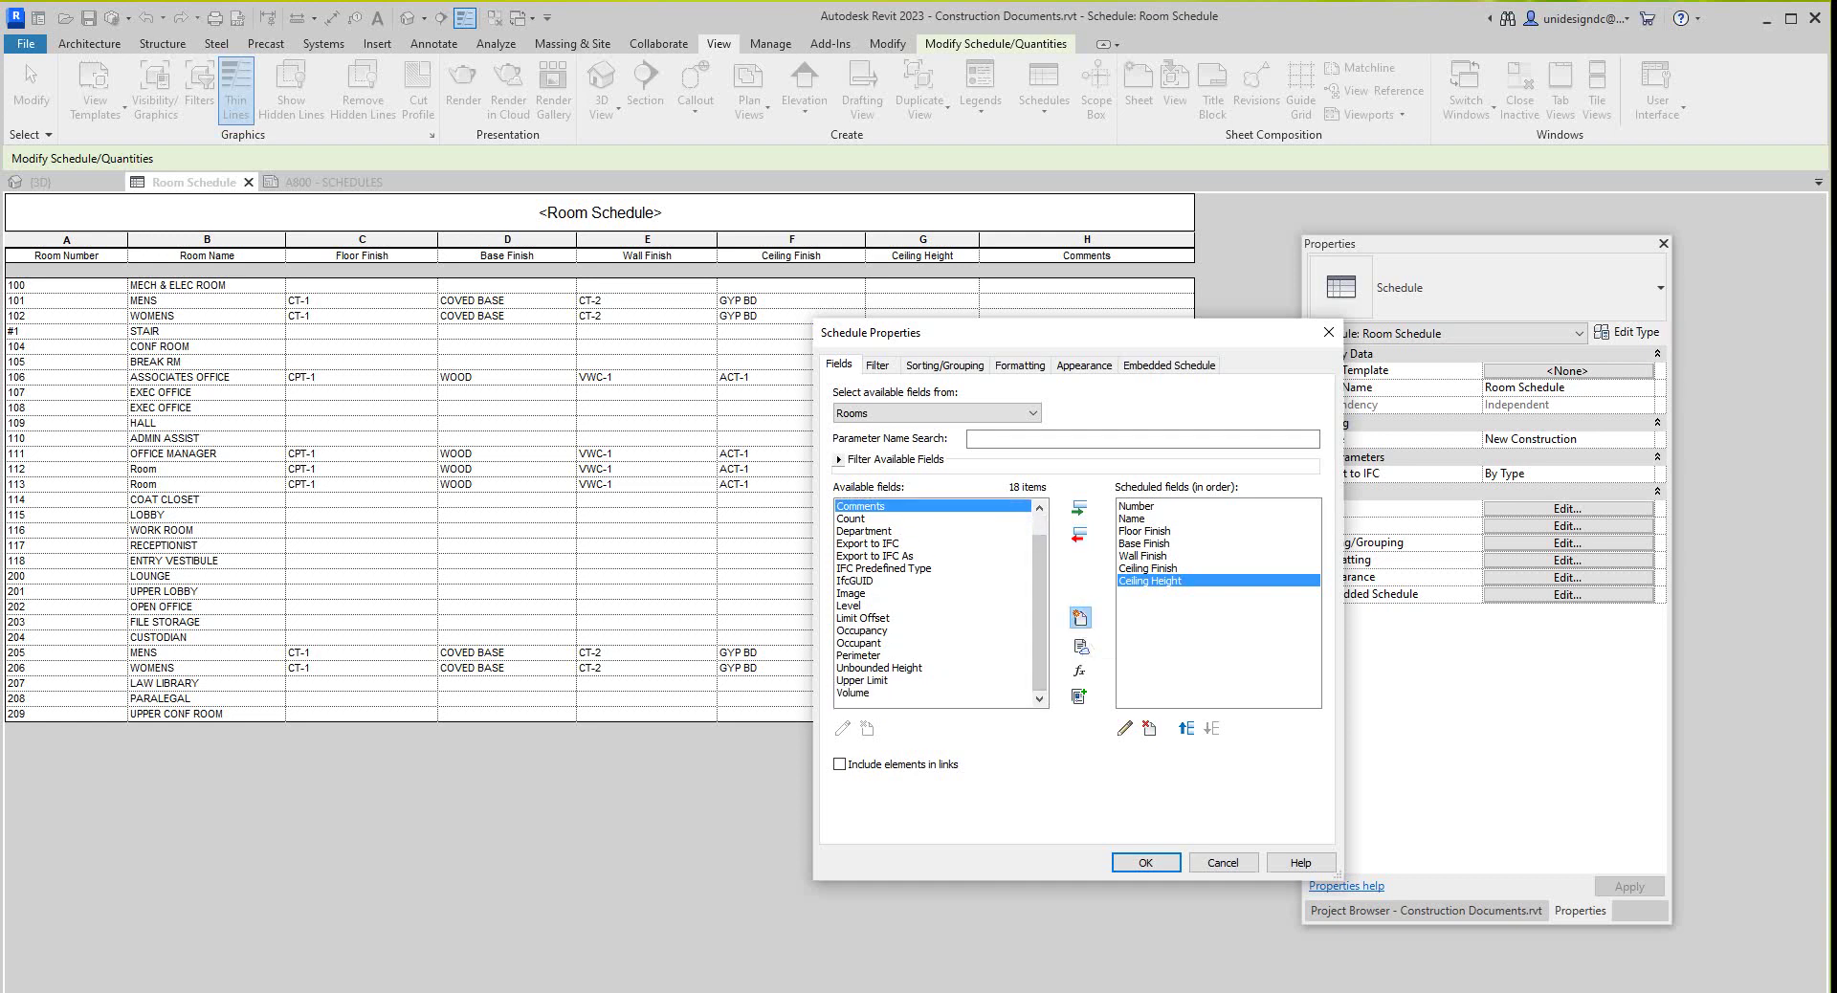
{"action": "left_click", "coordinate": [1079, 617]}
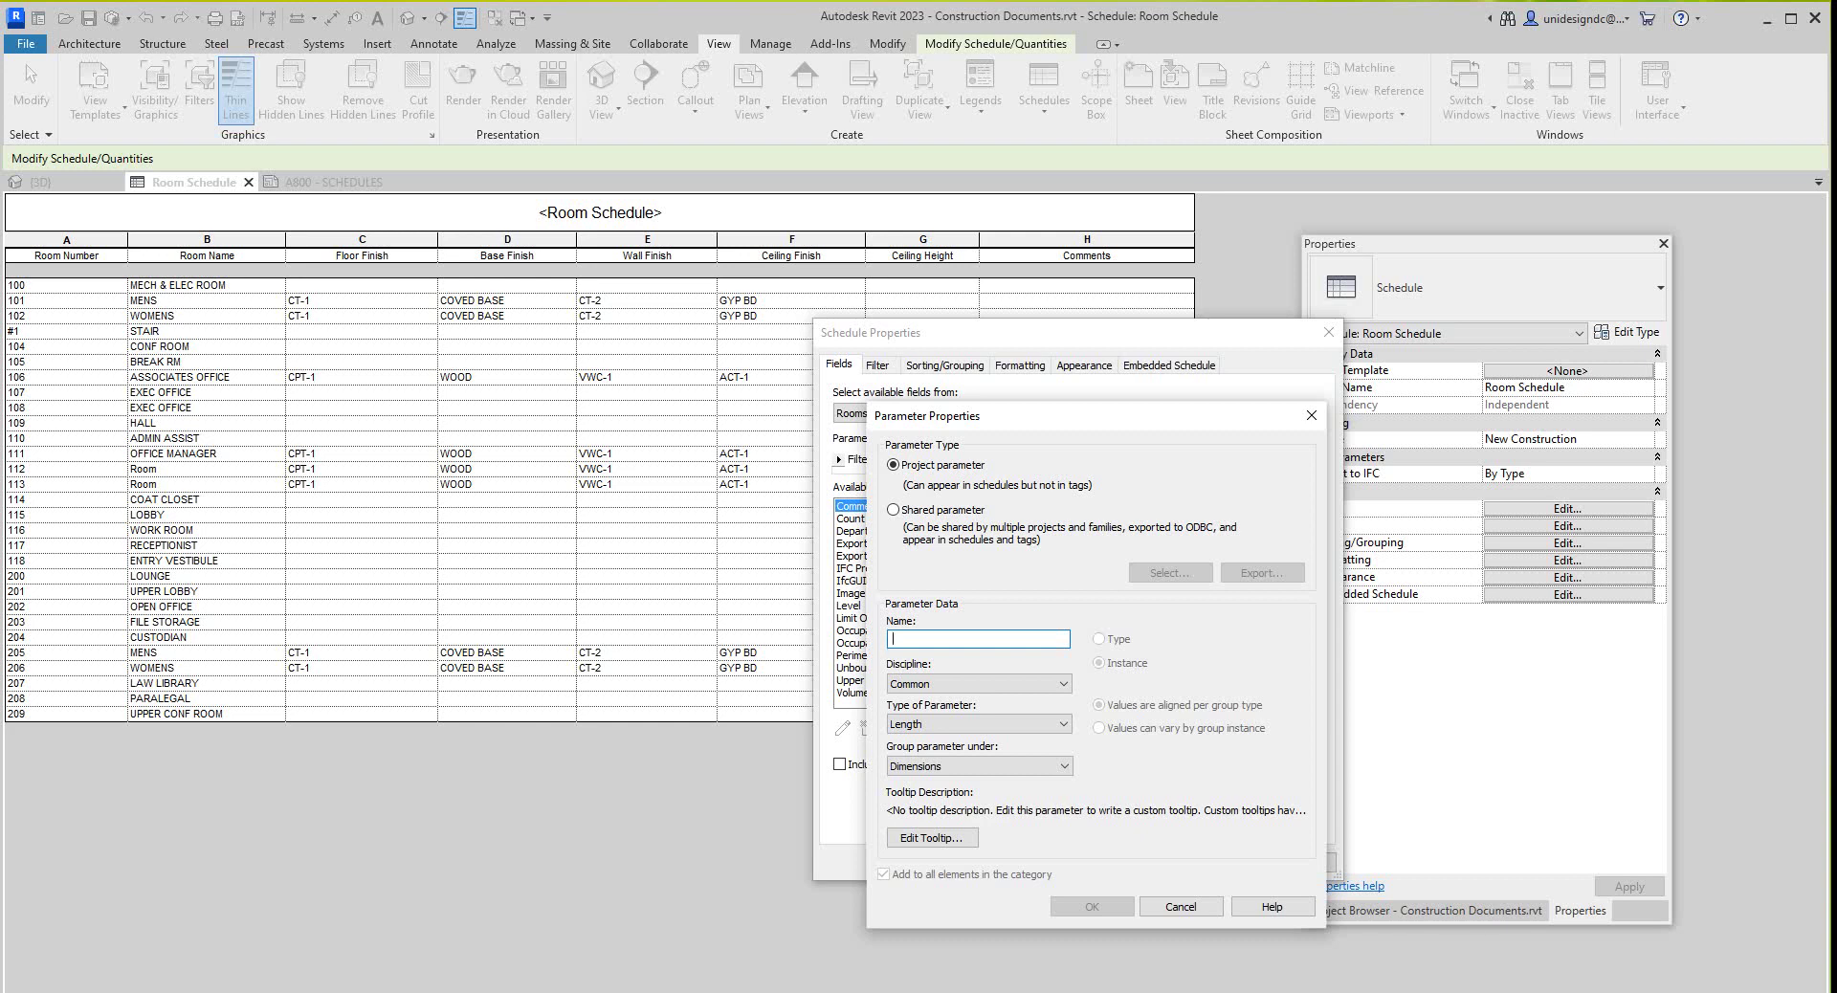
{"action": "type", "text": "North"}
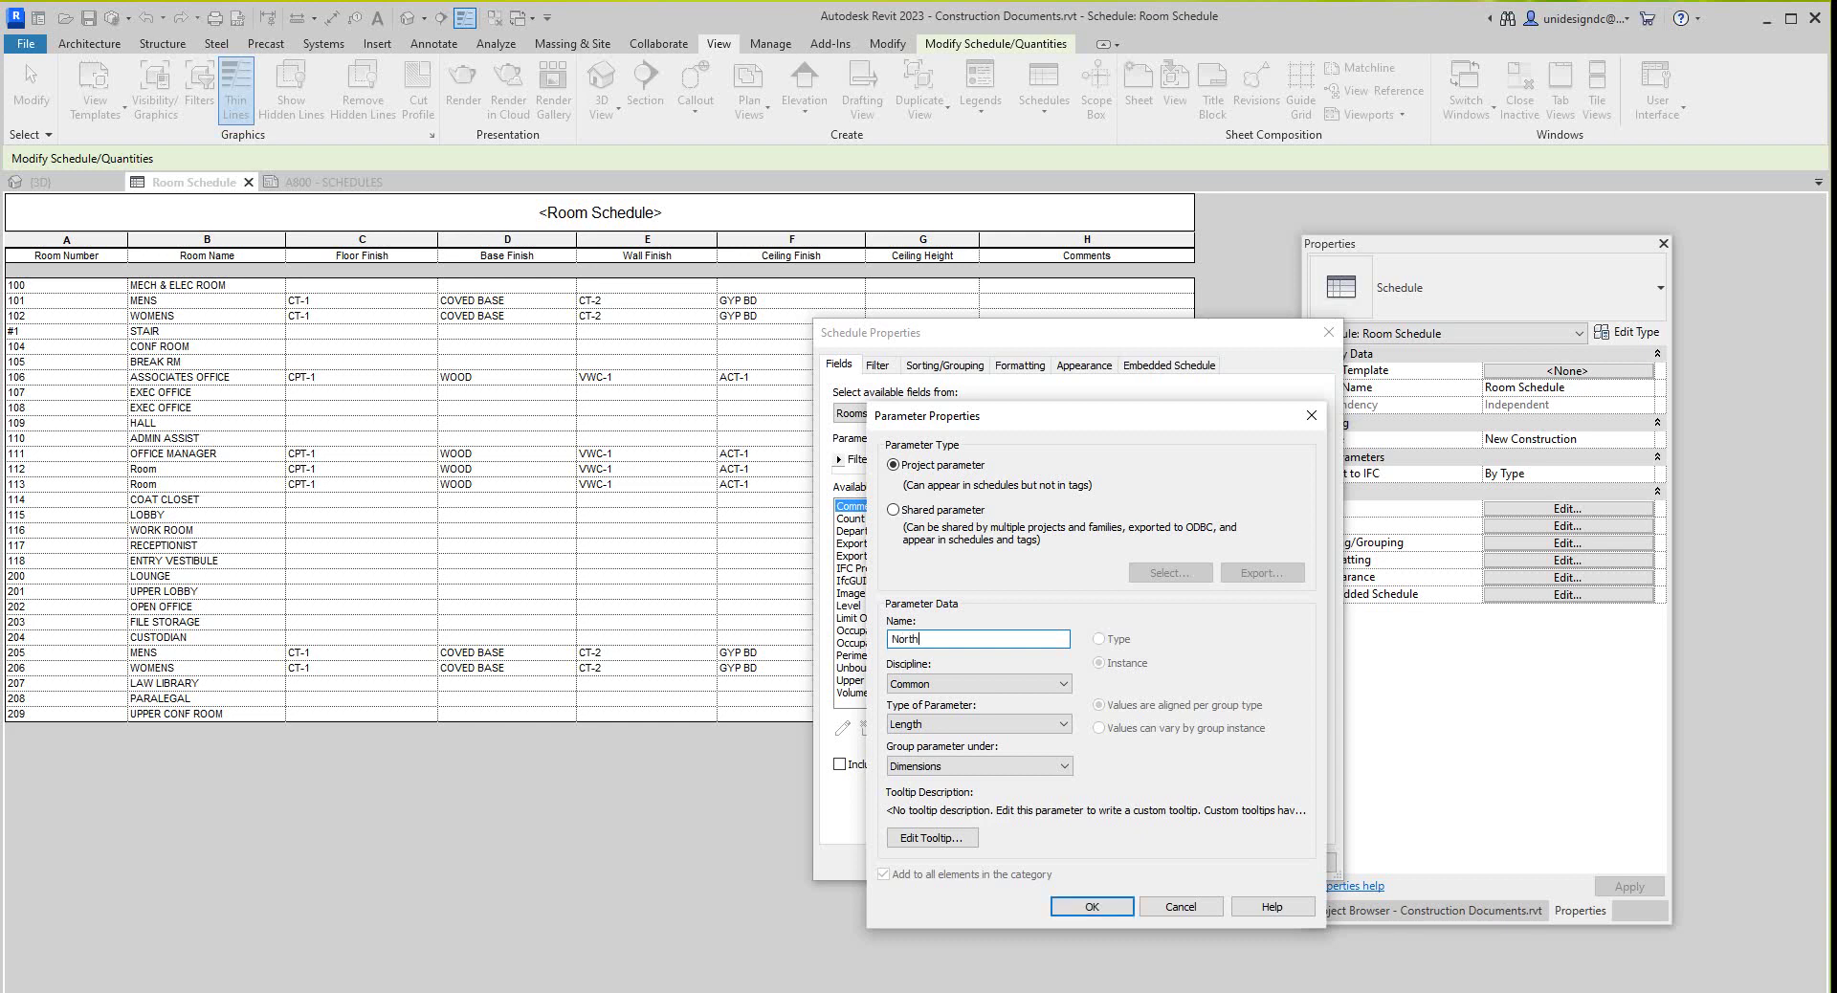
{"action": "type", "text": " Wall"}
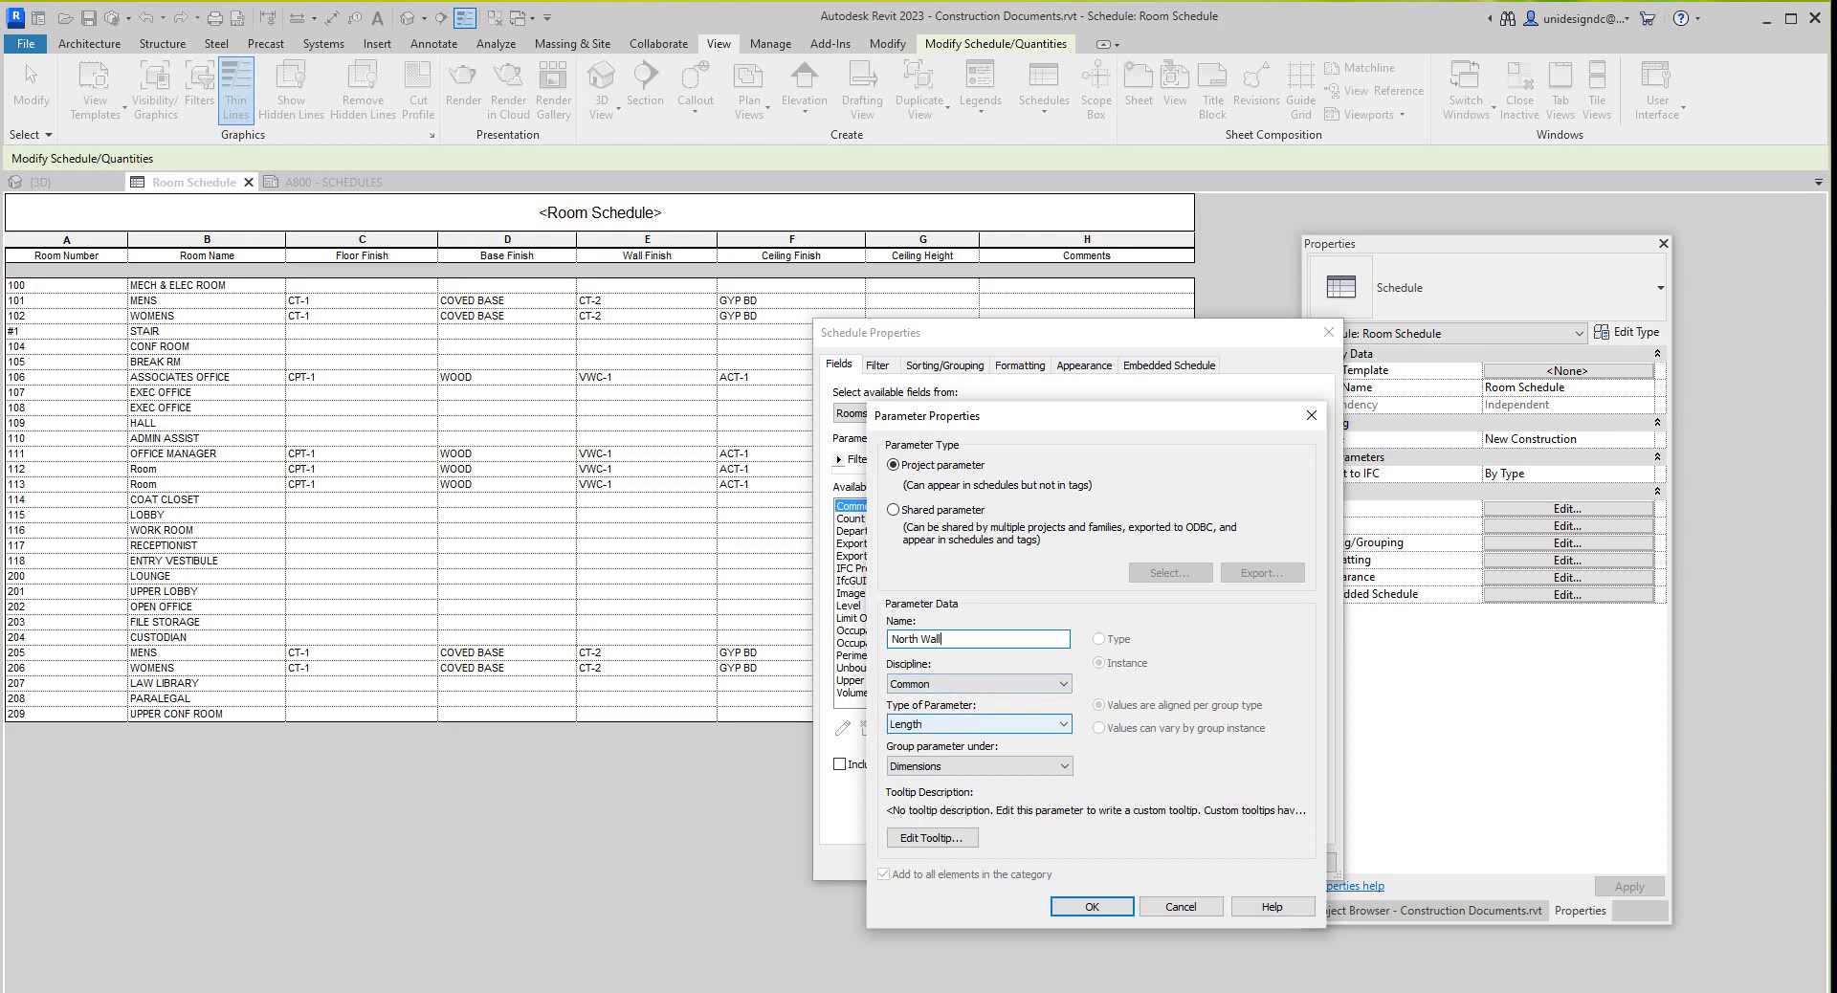
{"action": "left_click", "coordinate": [977, 725]}
{"action": "left_click", "coordinate": [948, 742]}
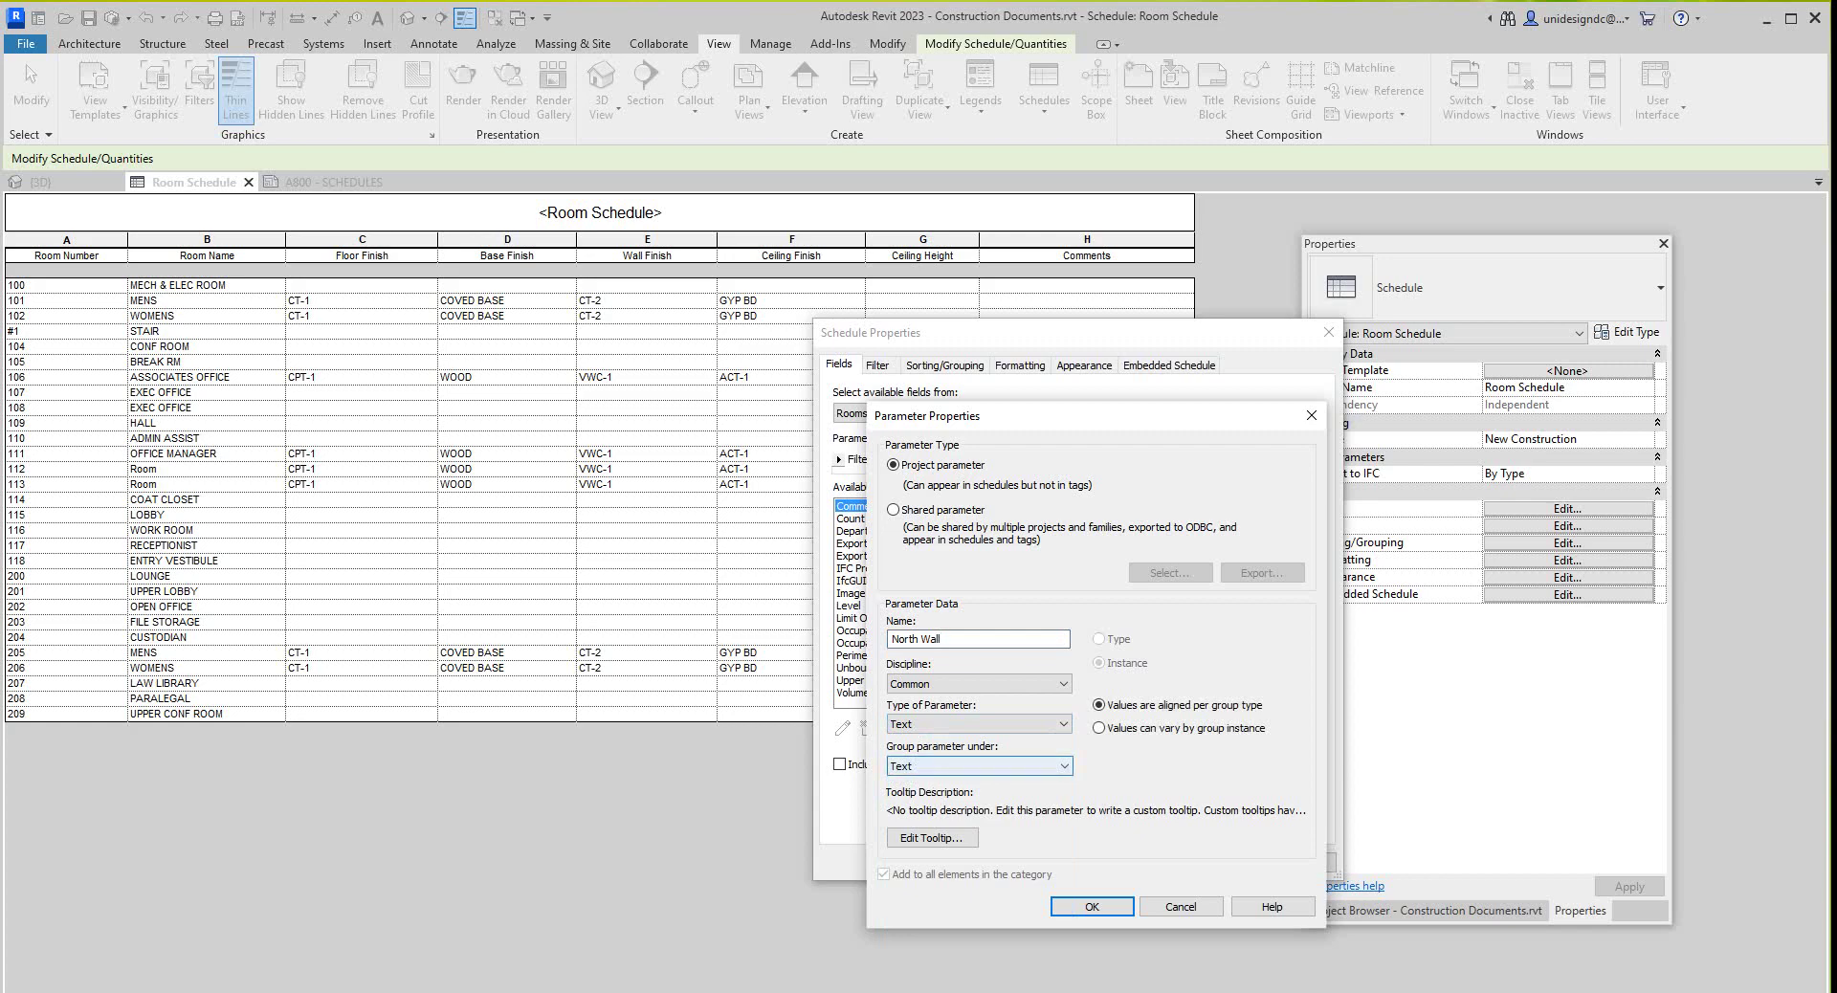
{"action": "left_click", "coordinate": [978, 765]}
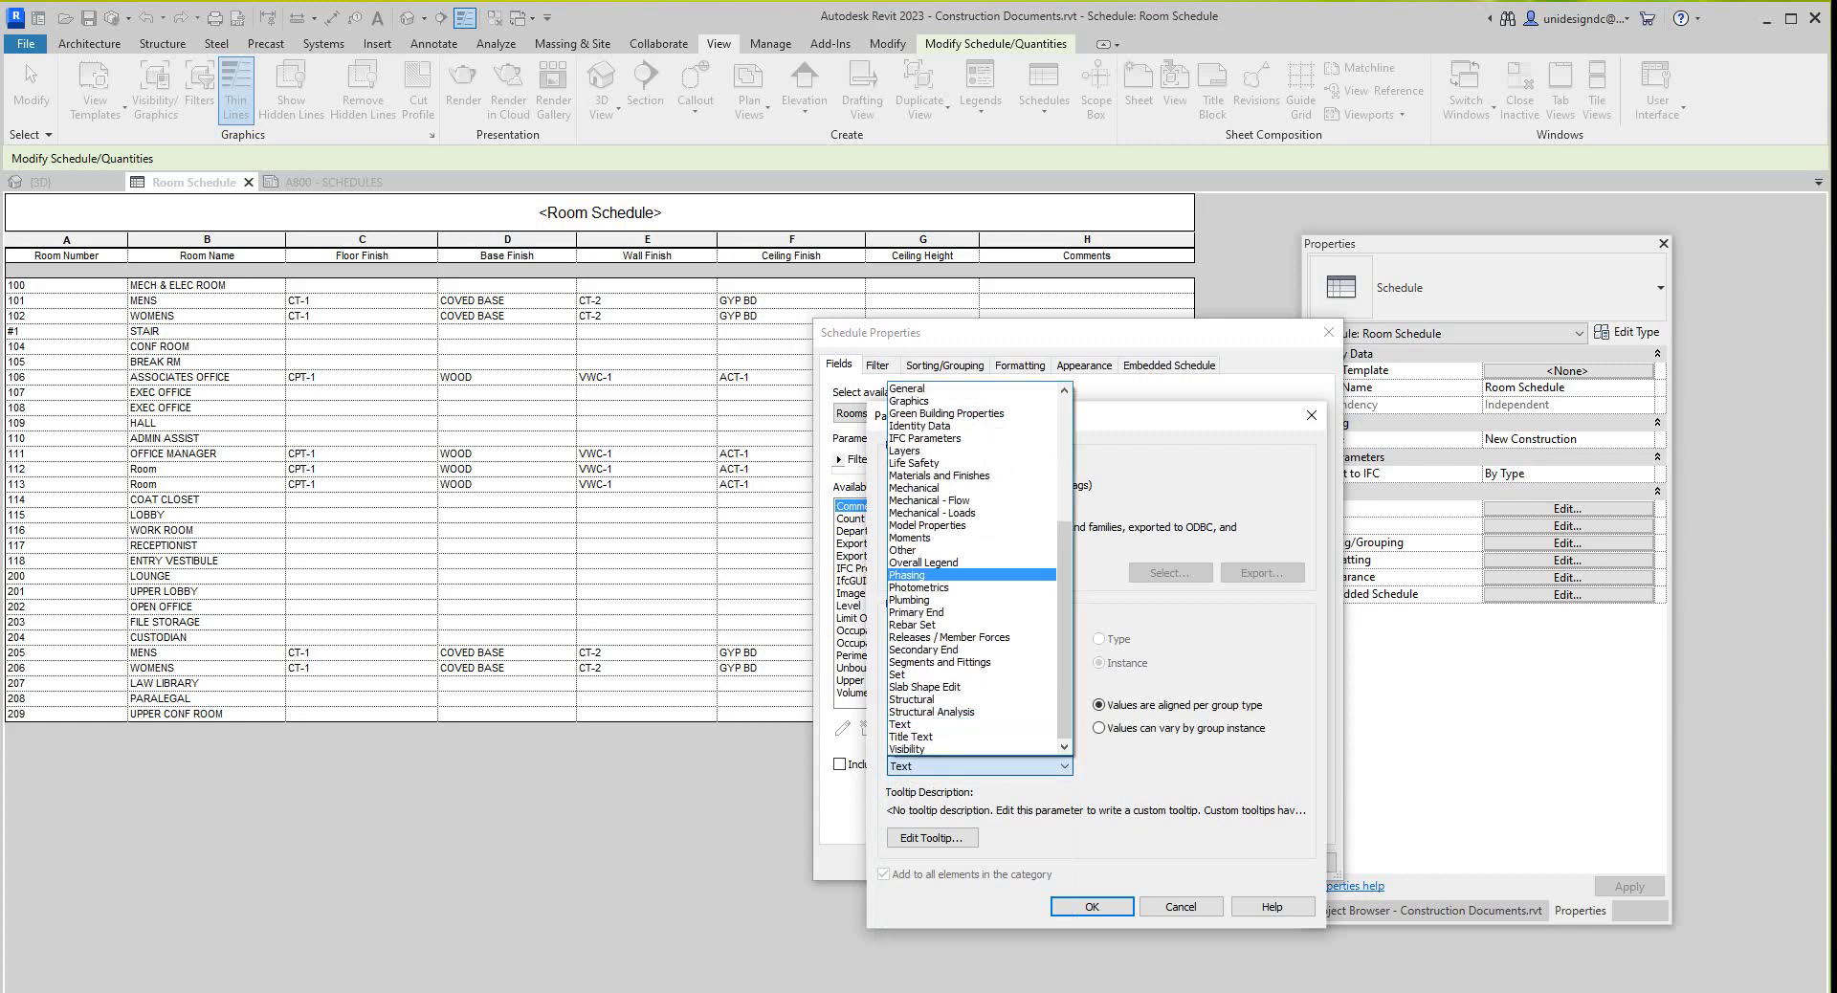
{"action": "left_click", "coordinate": [940, 476]}
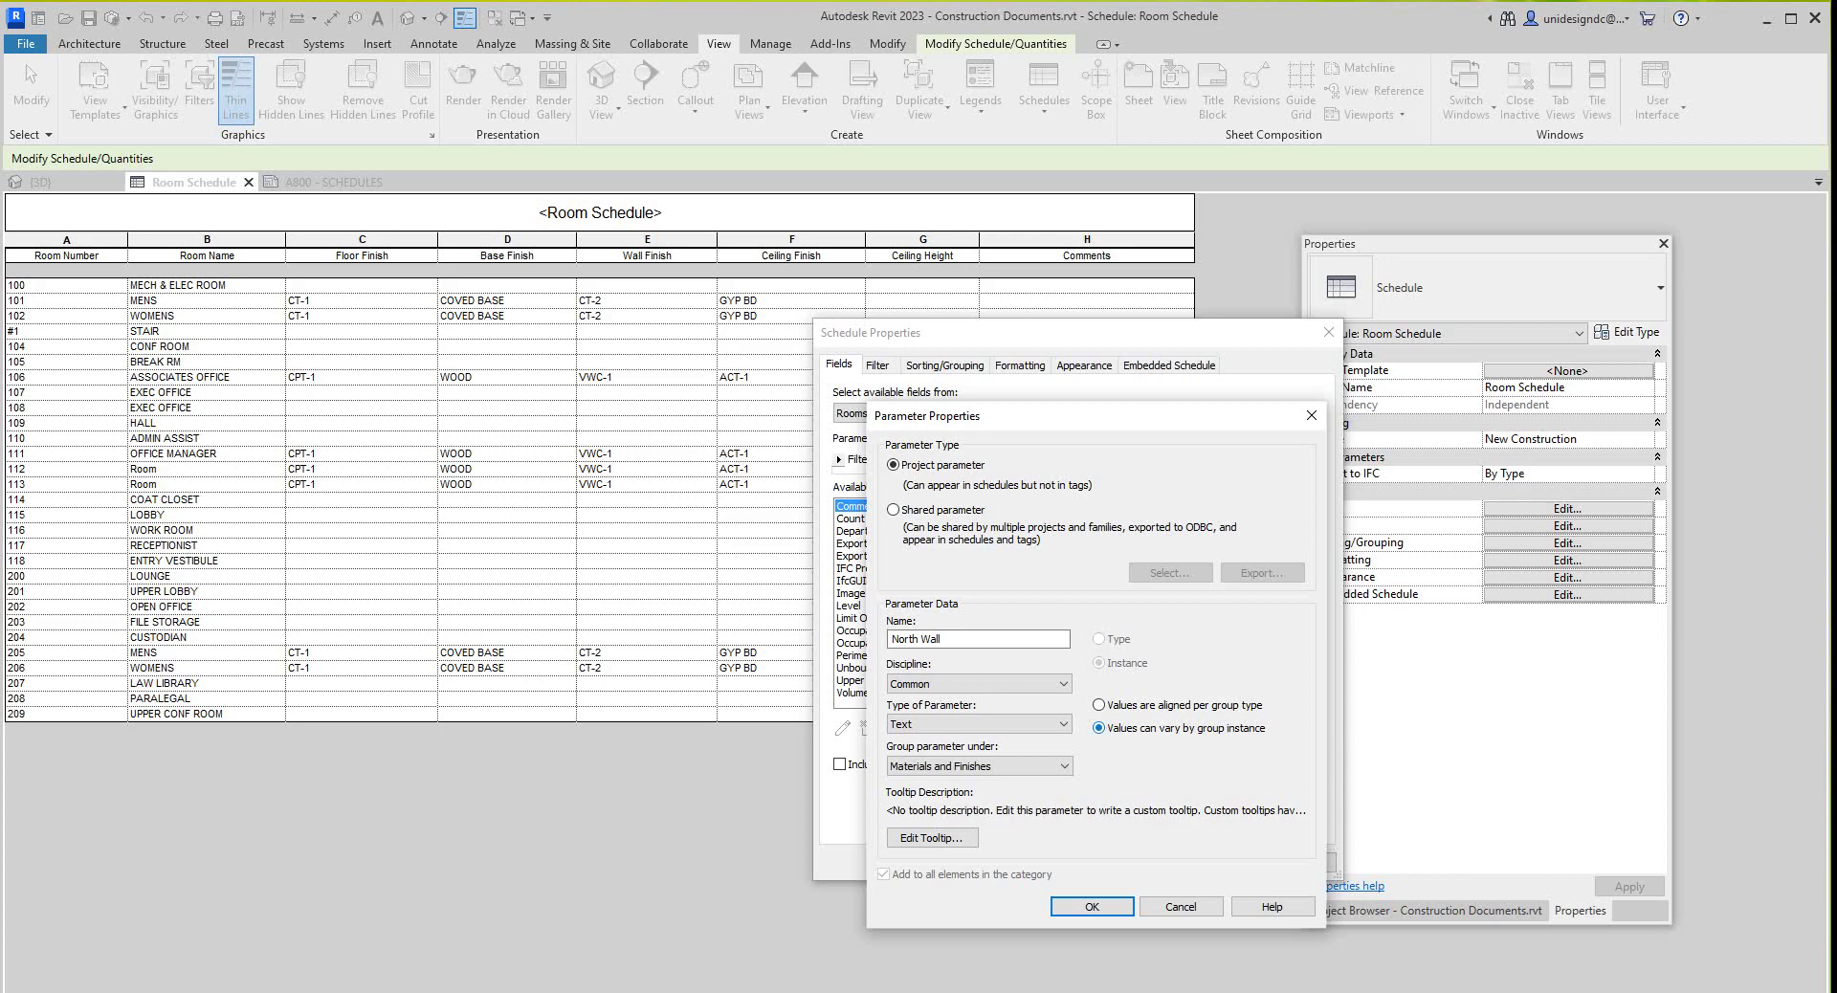
{"action": "key", "text": "Return"}
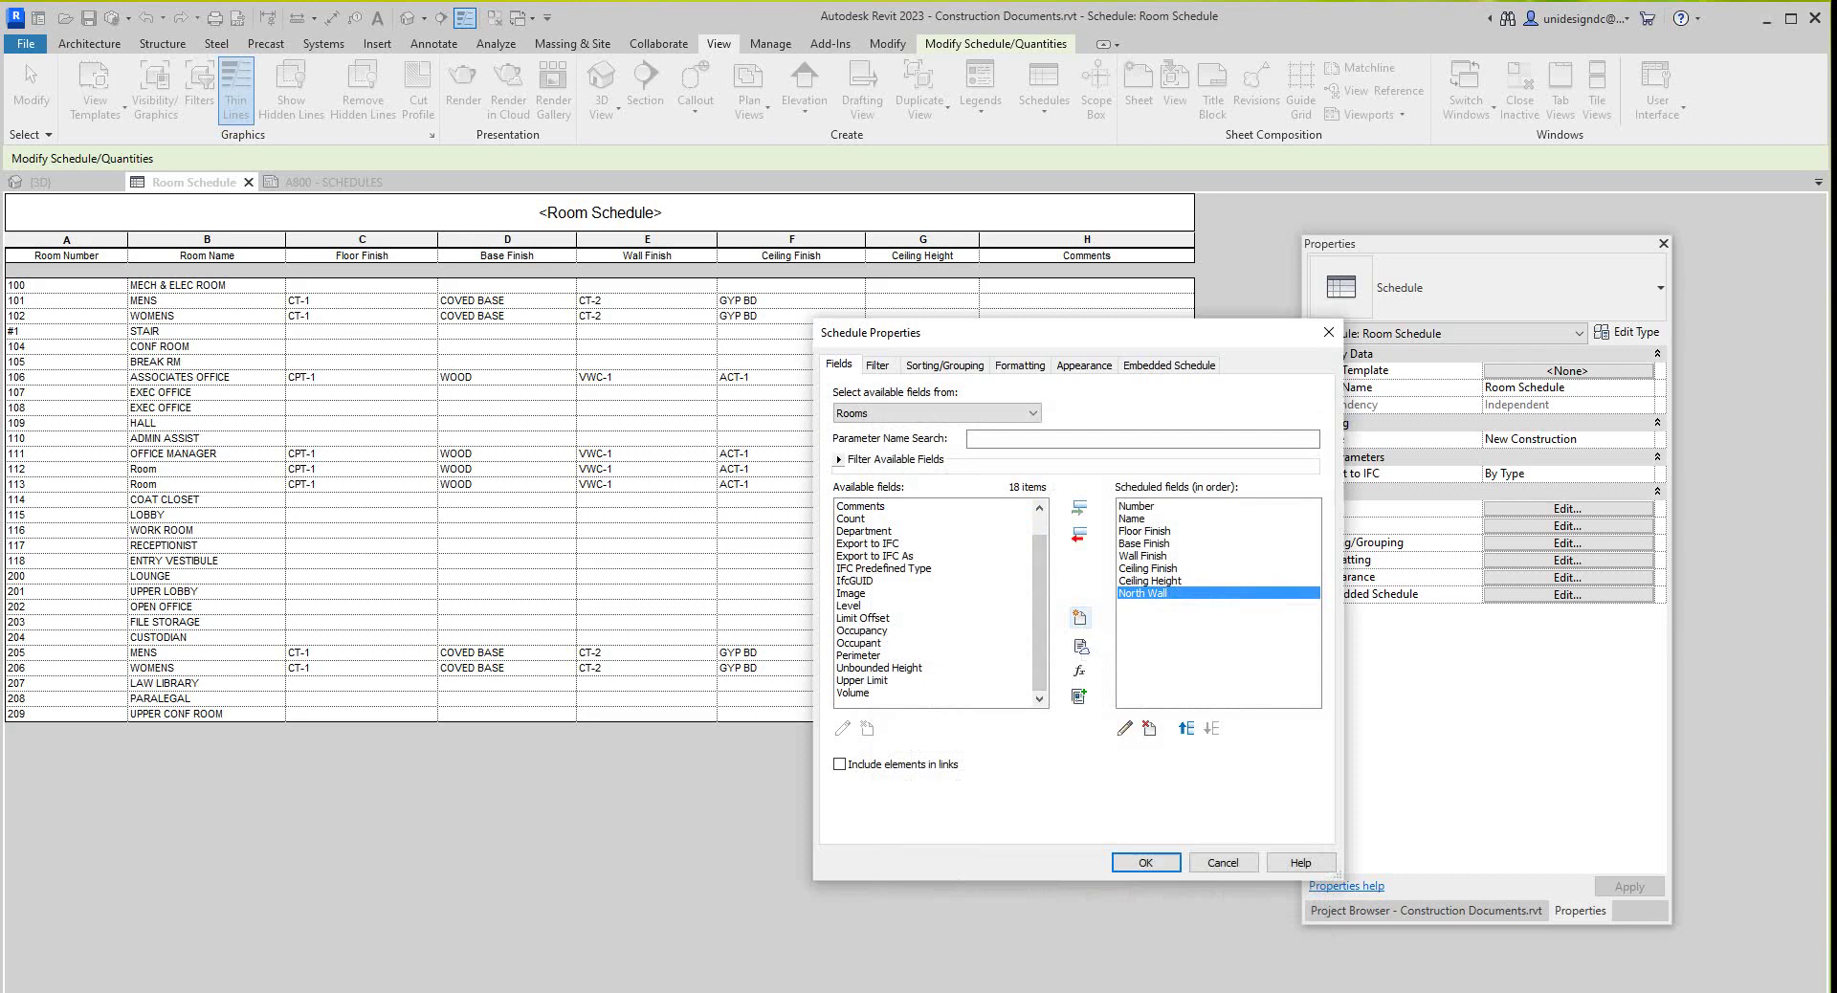
Add a Text project parameter named East Wall to the schedule, grouped under Materials and Finishes.
{"action": "left_click", "coordinate": [1080, 618]}
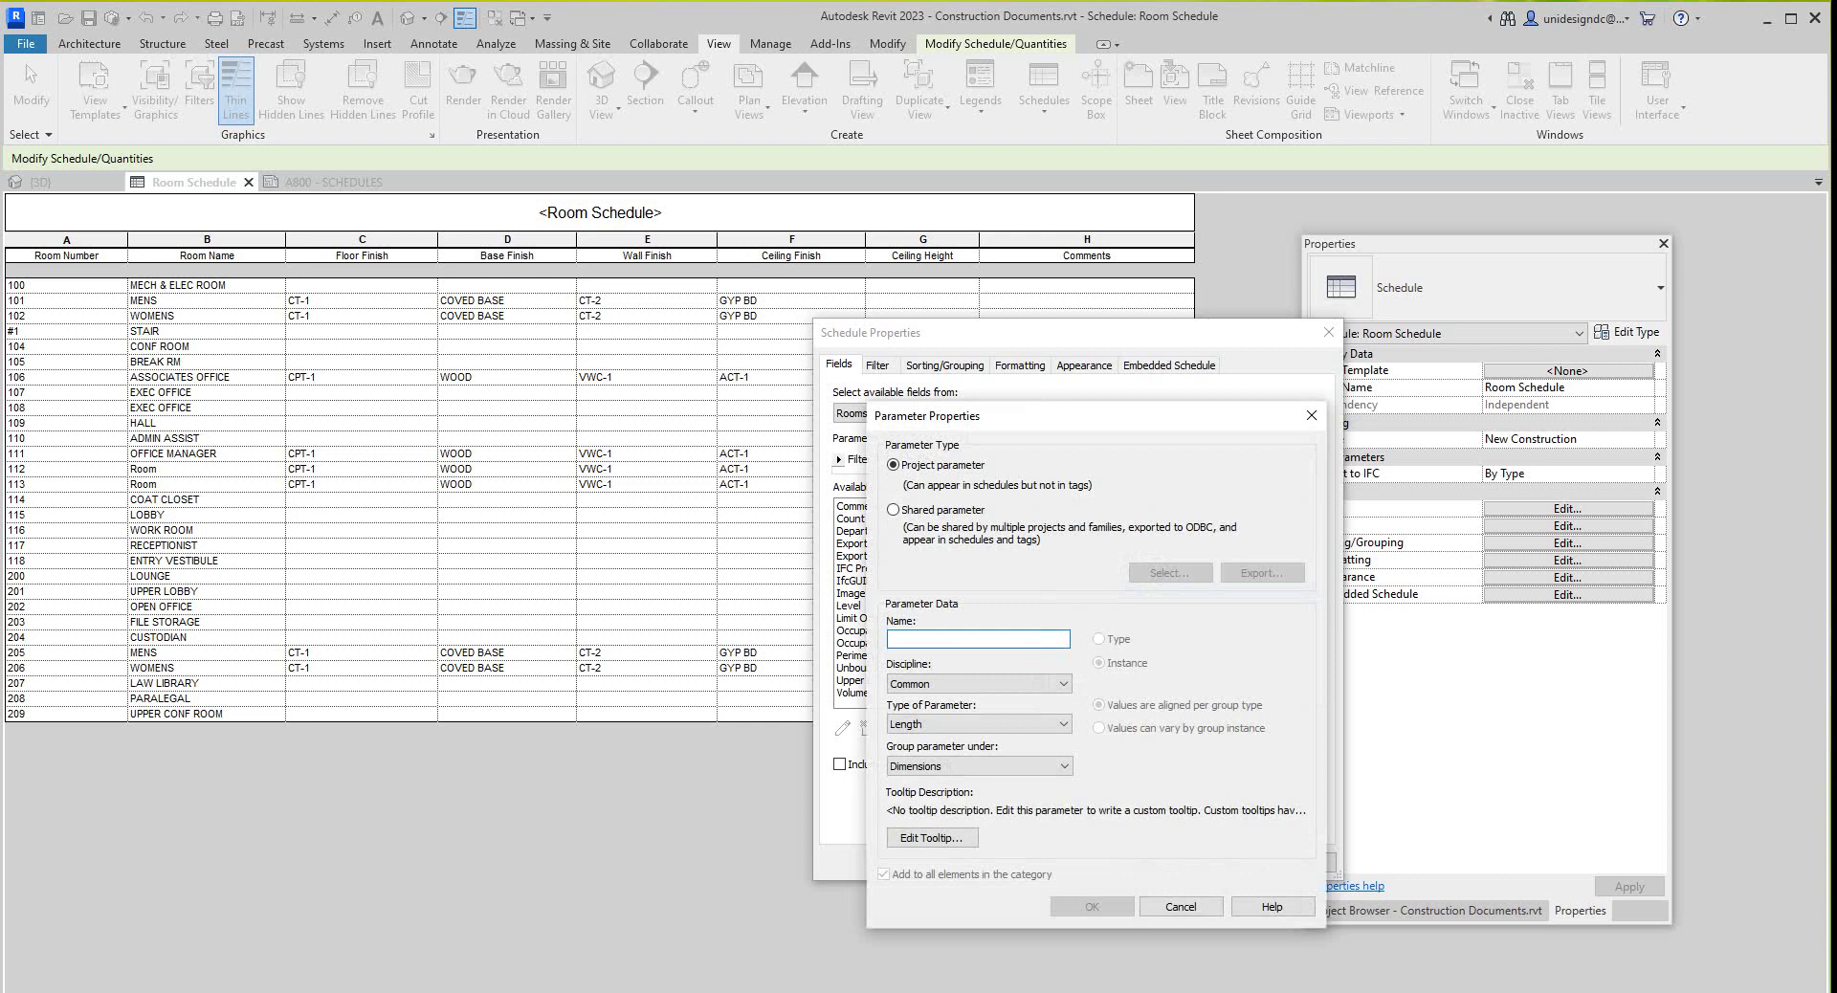
{"action": "type", "text": "East"}
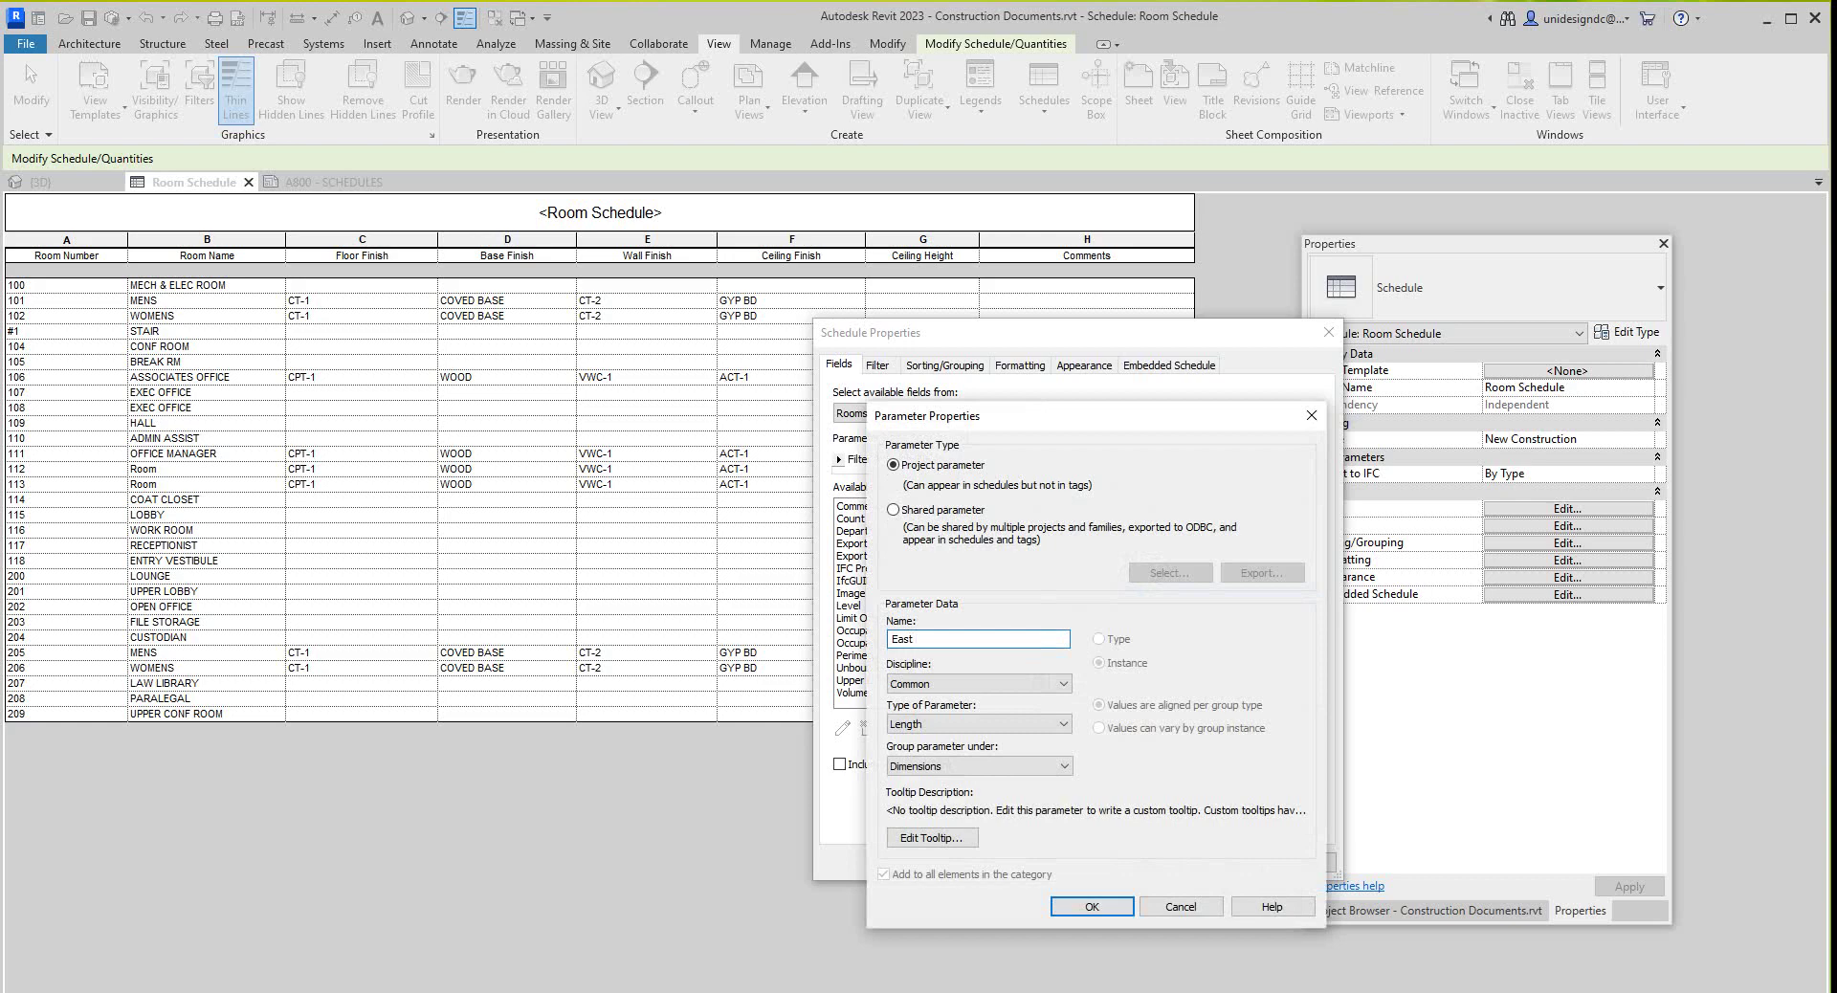
{"action": "type", "text": " Wall"}
{"action": "left_click", "coordinate": [976, 724]}
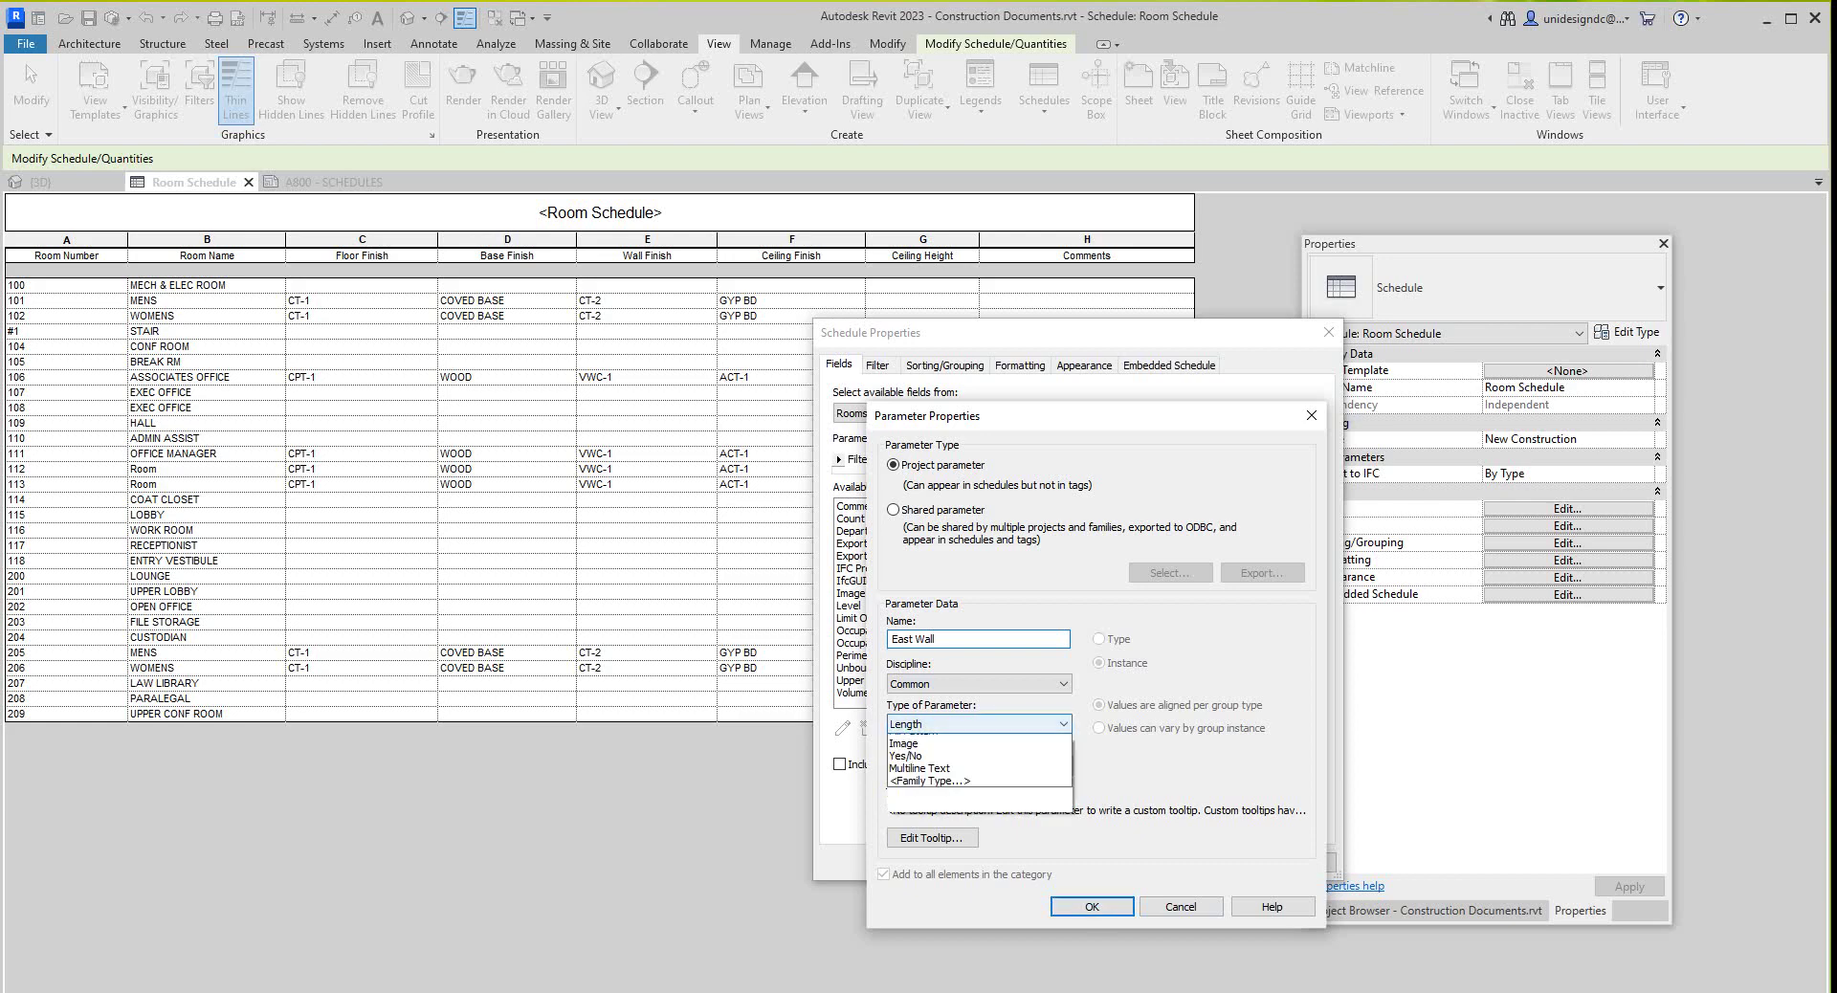
{"action": "left_click", "coordinate": [904, 742]}
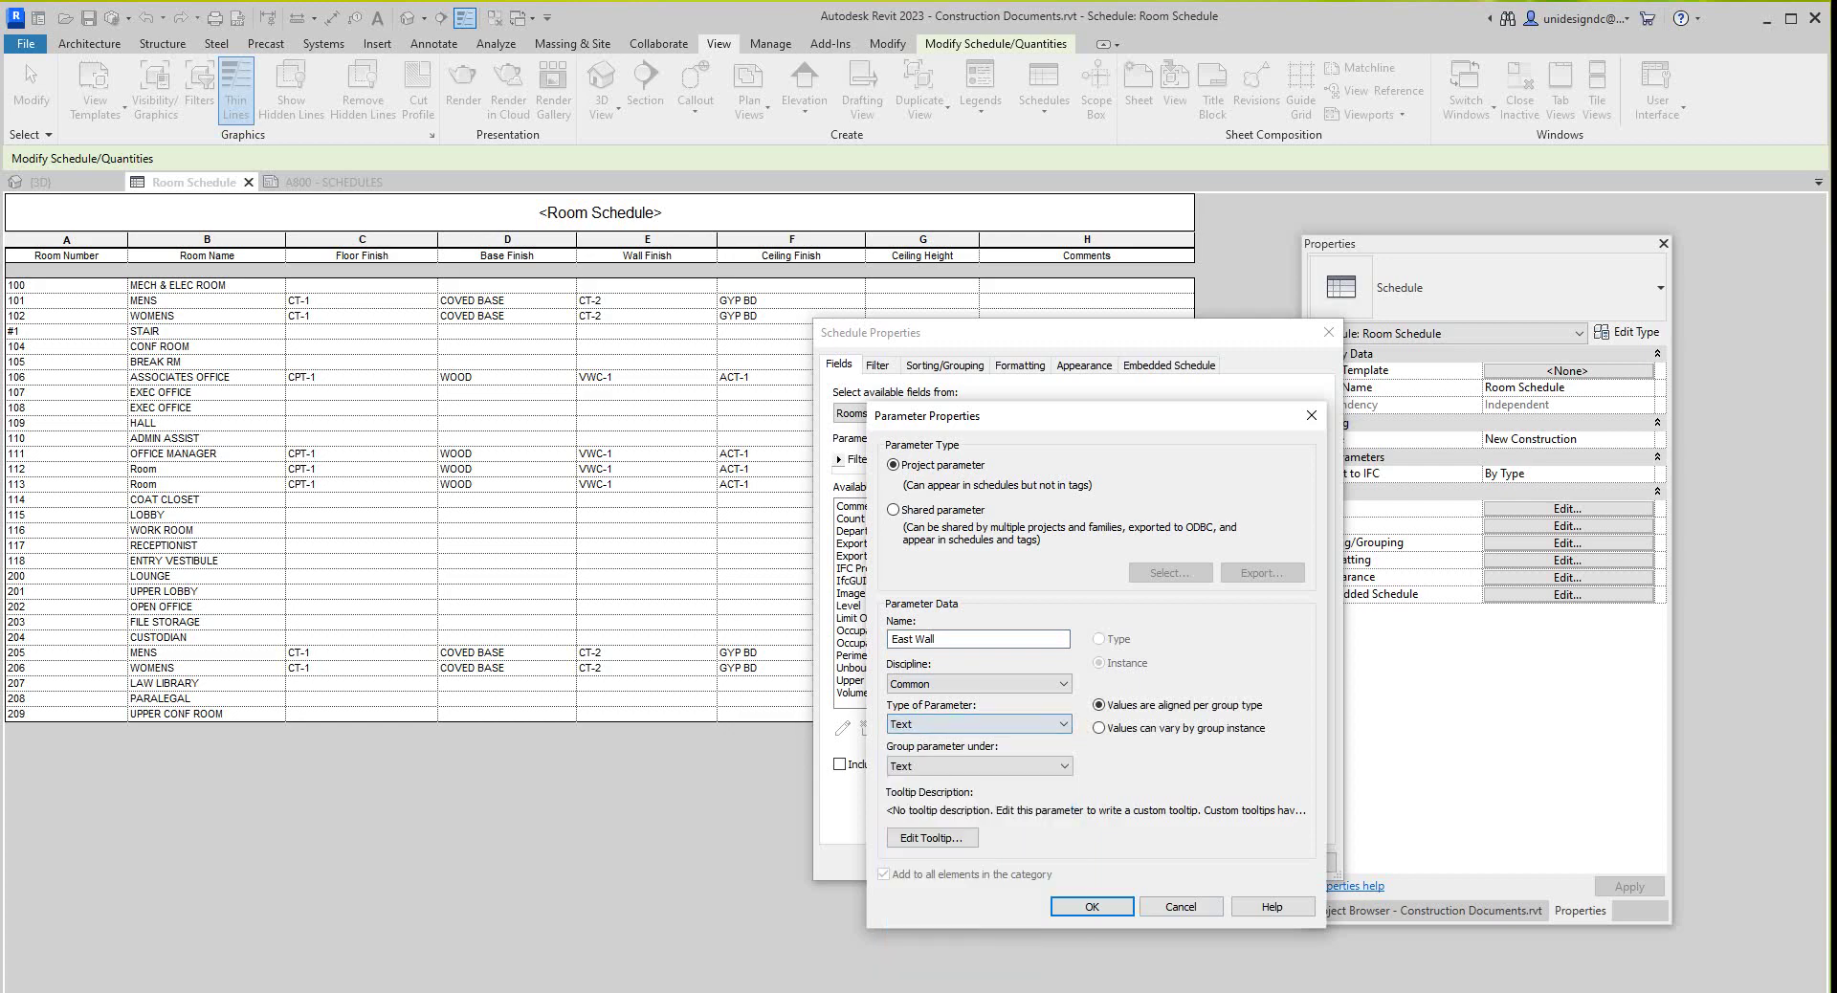
{"action": "left_click", "coordinate": [975, 766]}
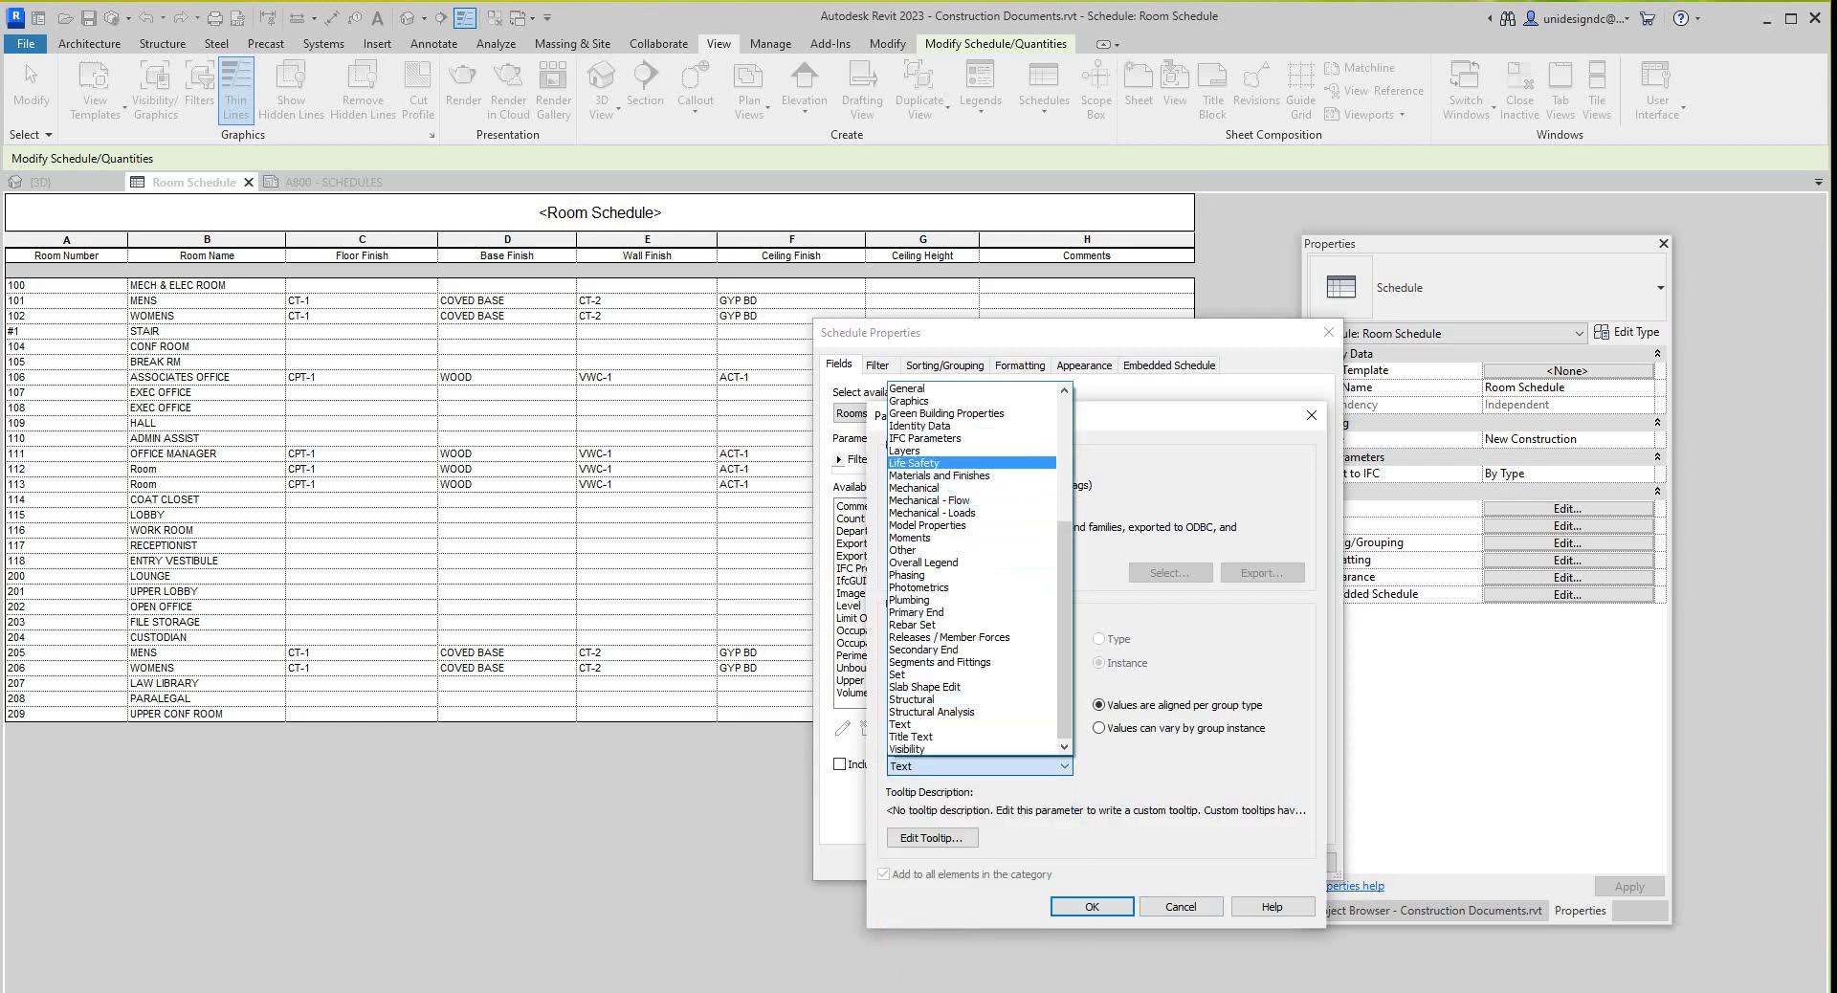
{"action": "left_click", "coordinate": [942, 476]}
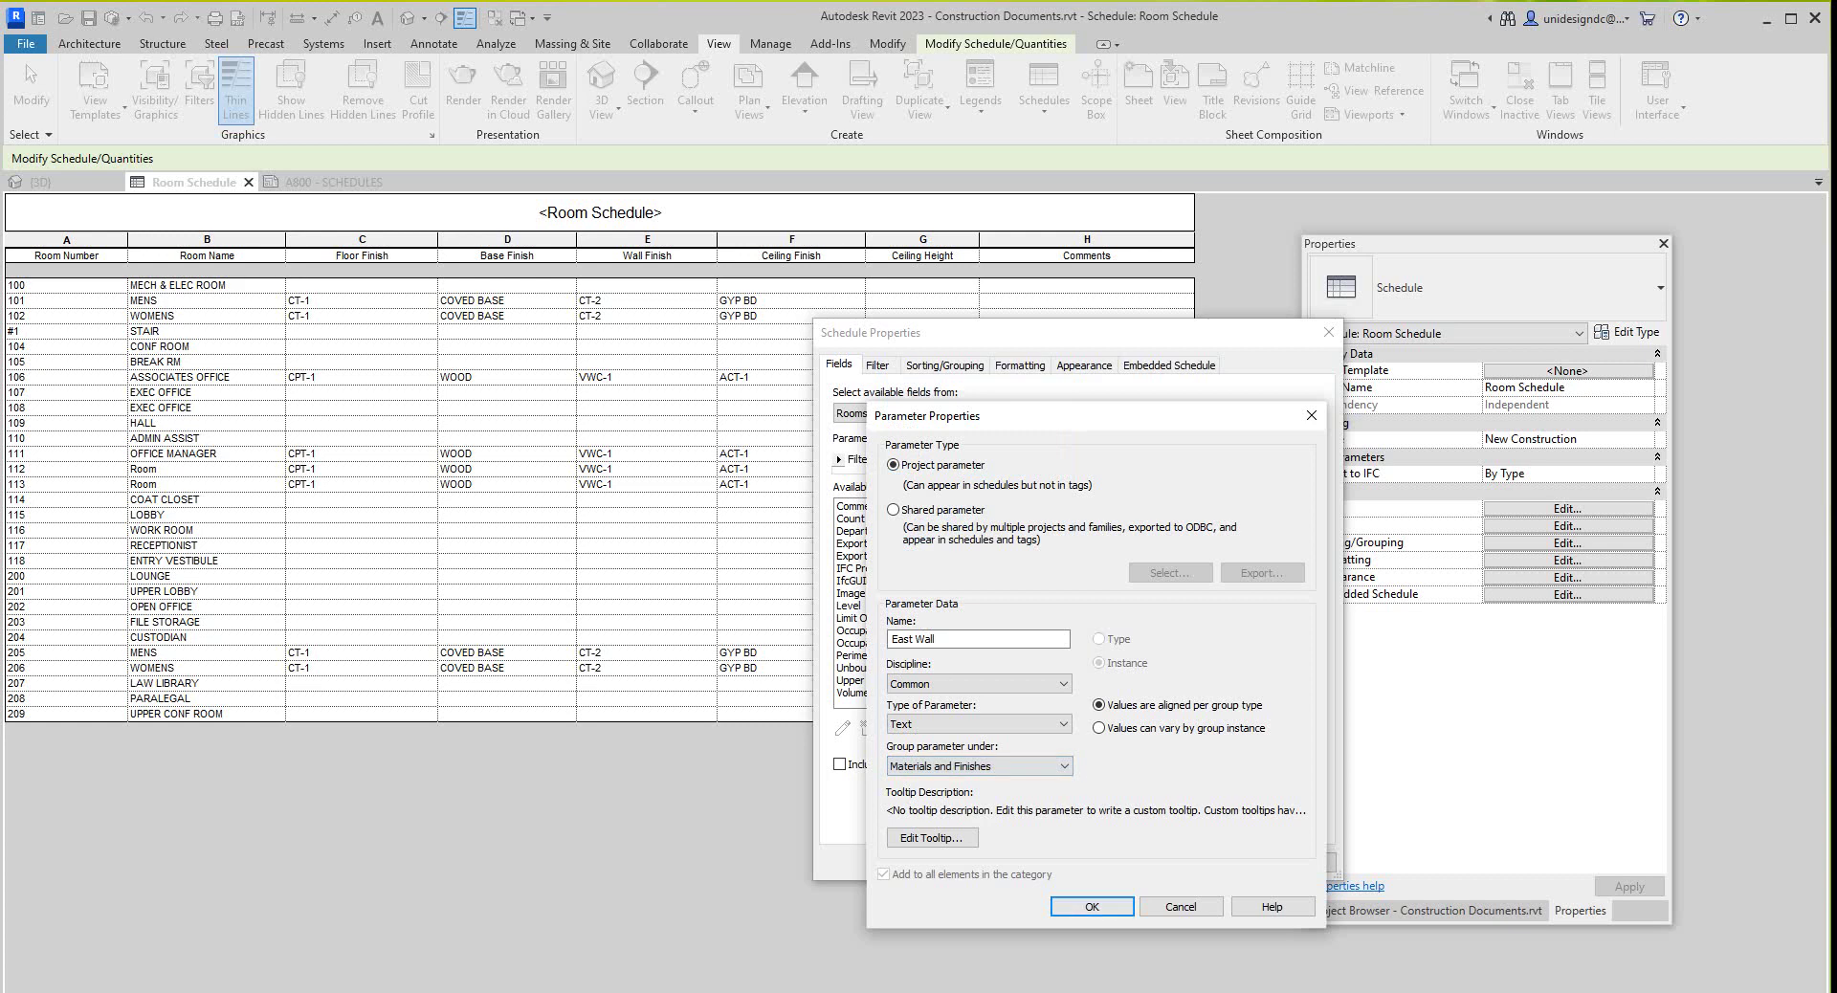
{"action": "key", "text": "Return"}
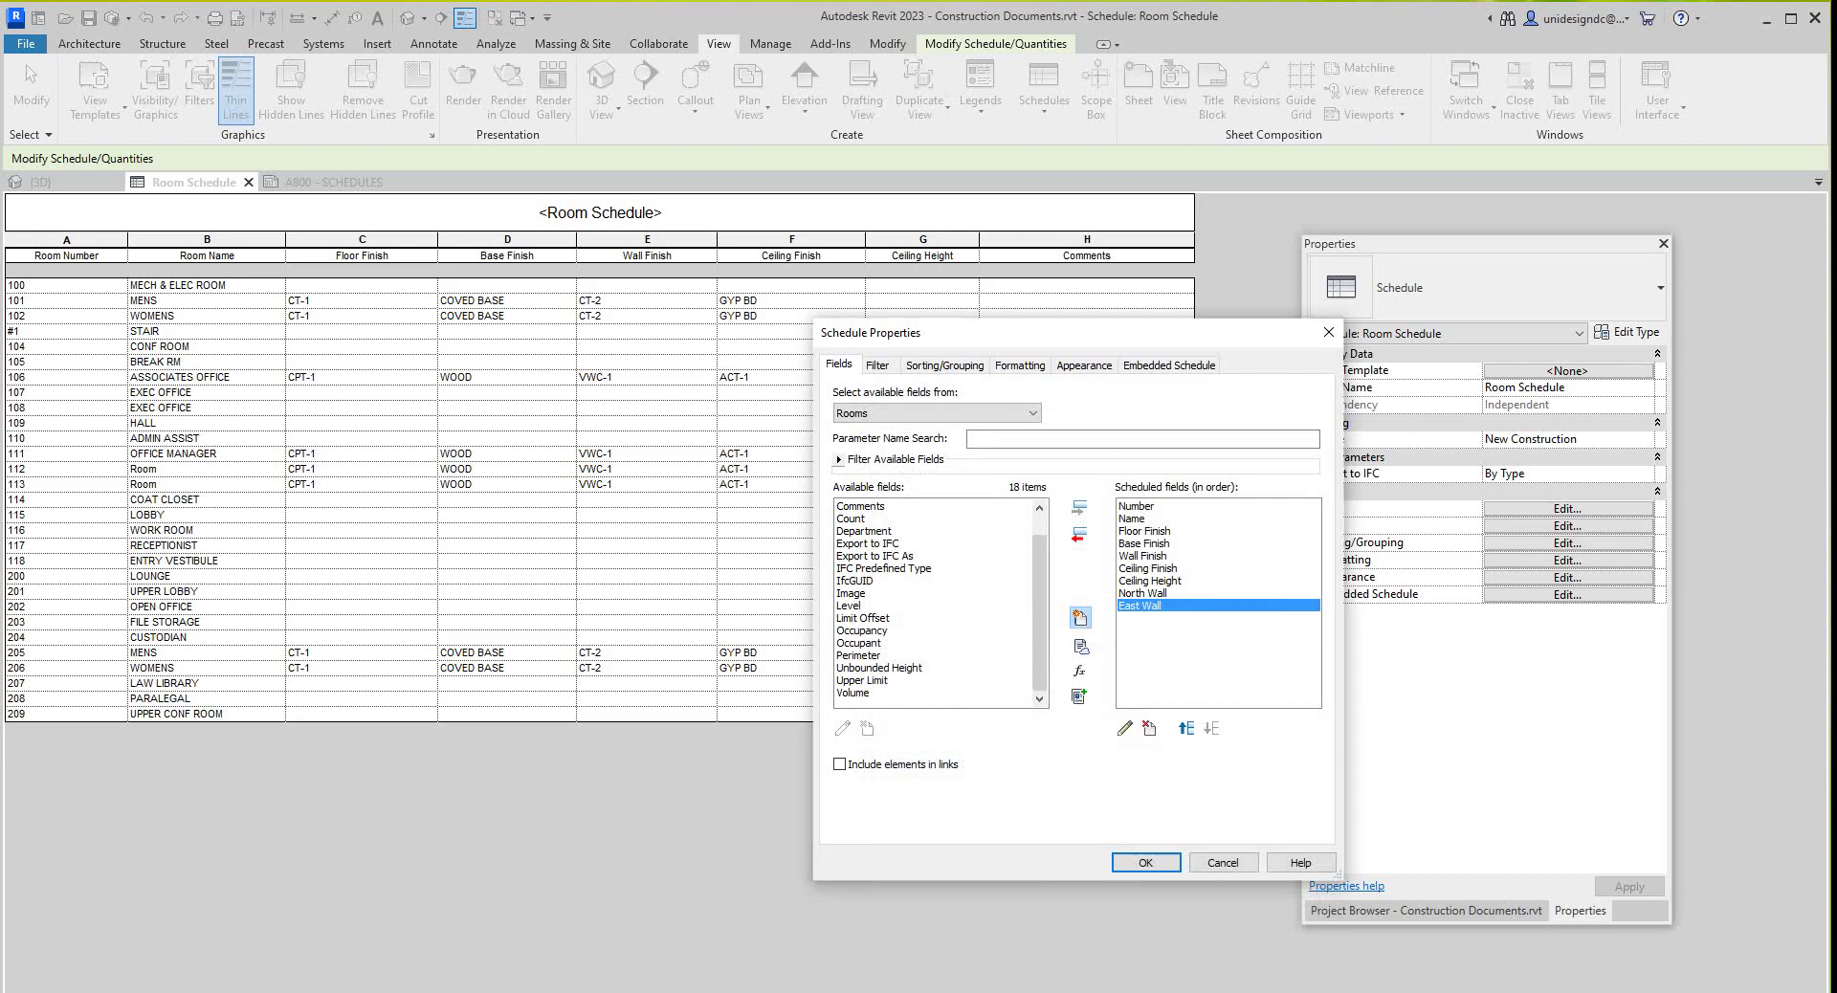
Define a new Text project parameter named South Wall, grouped under Materials and Finishes.
{"action": "left_click", "coordinate": [1079, 617]}
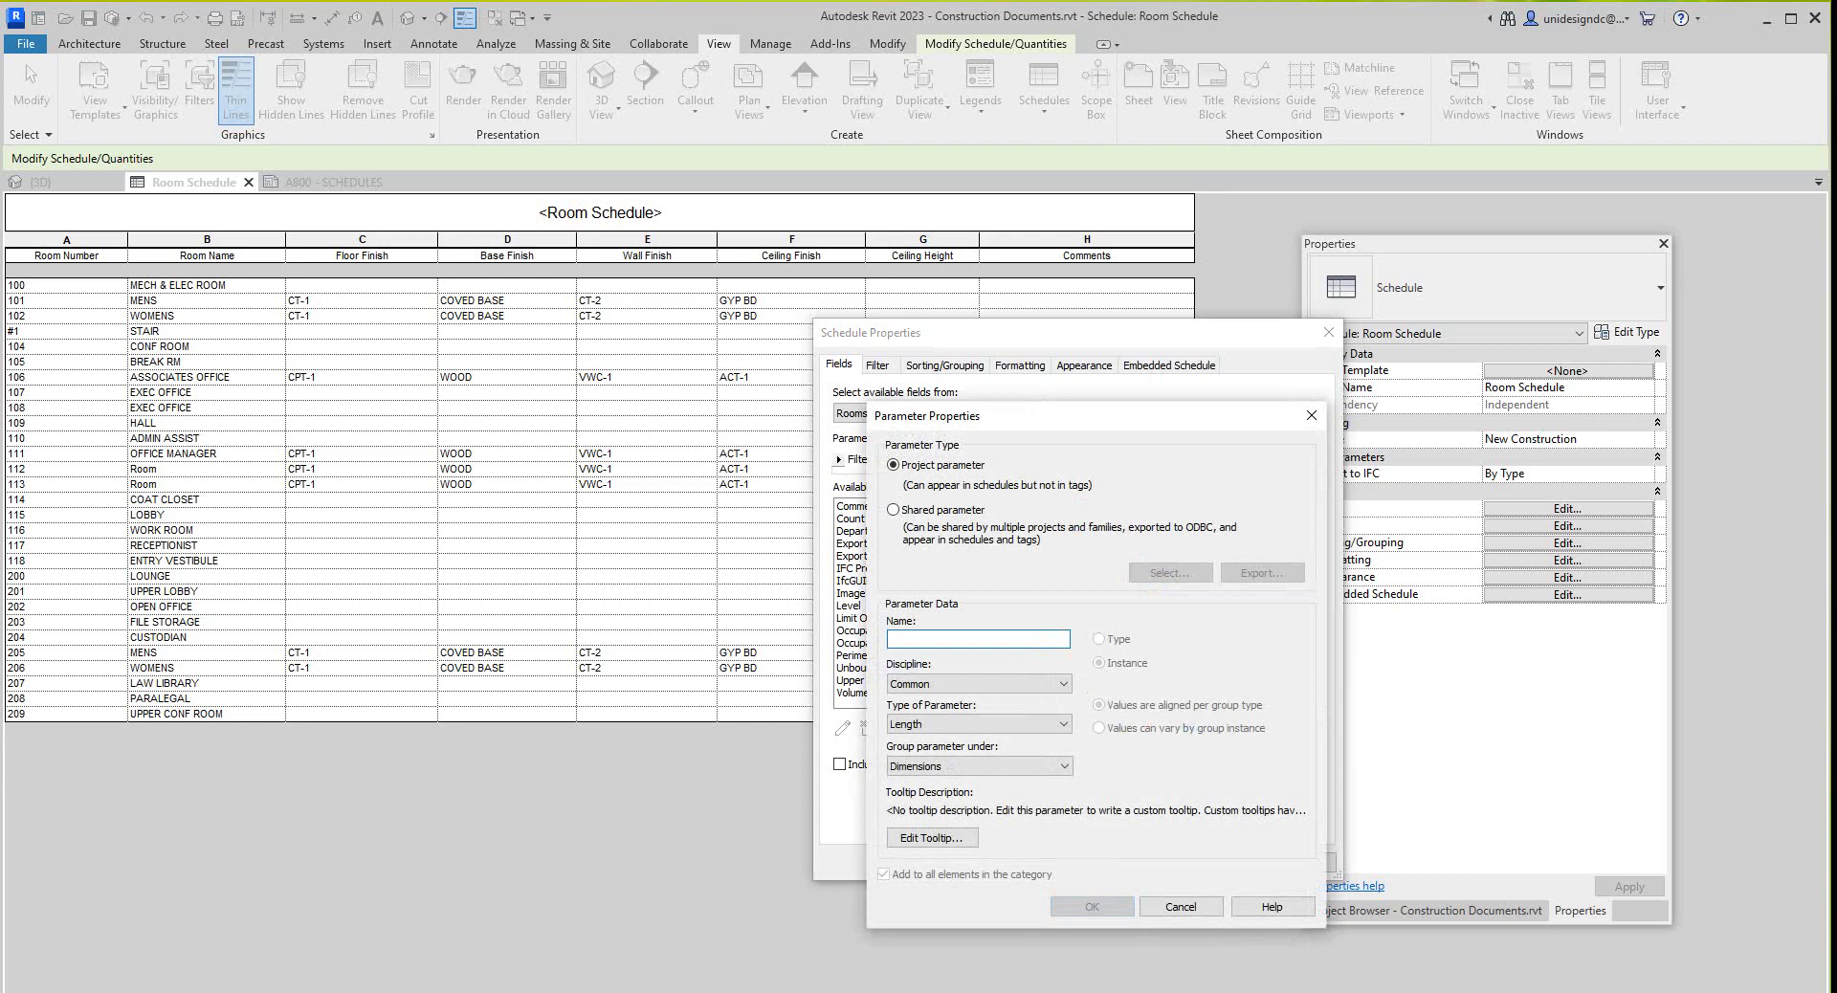
{"action": "type", "text": "So"}
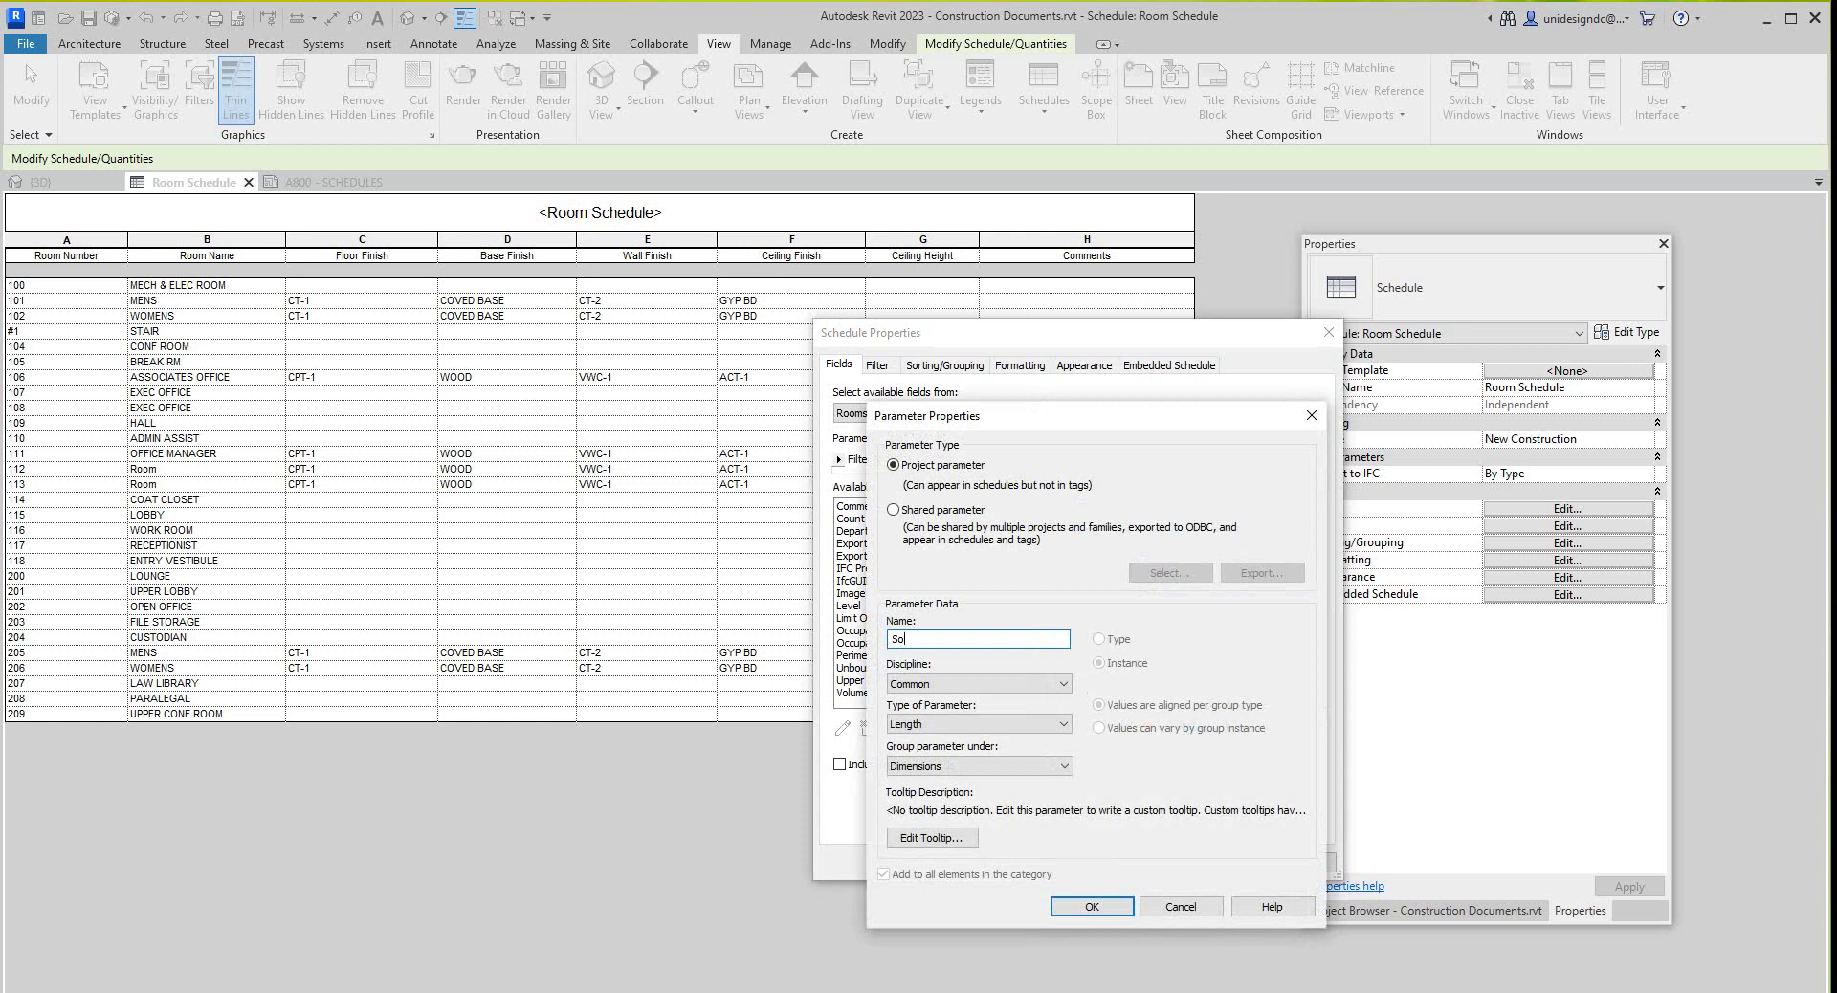
{"action": "type", "text": "uth Wall"}
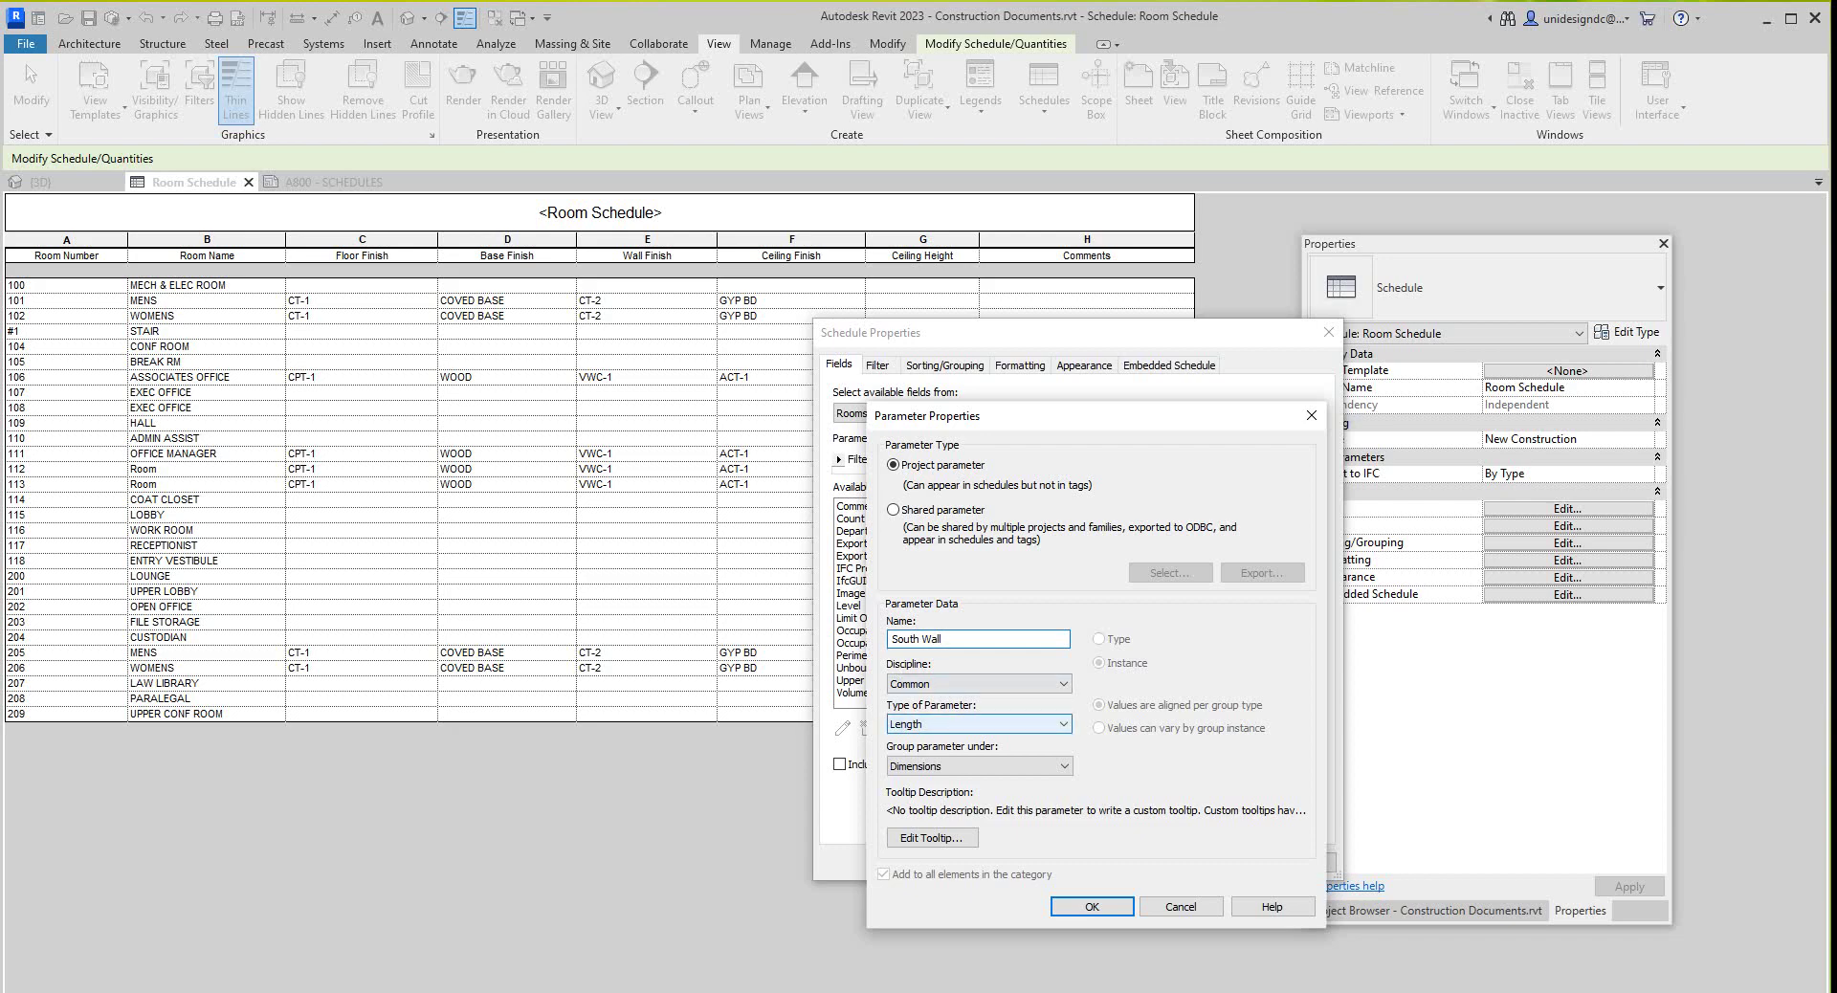
{"action": "left_click", "coordinate": [975, 724]}
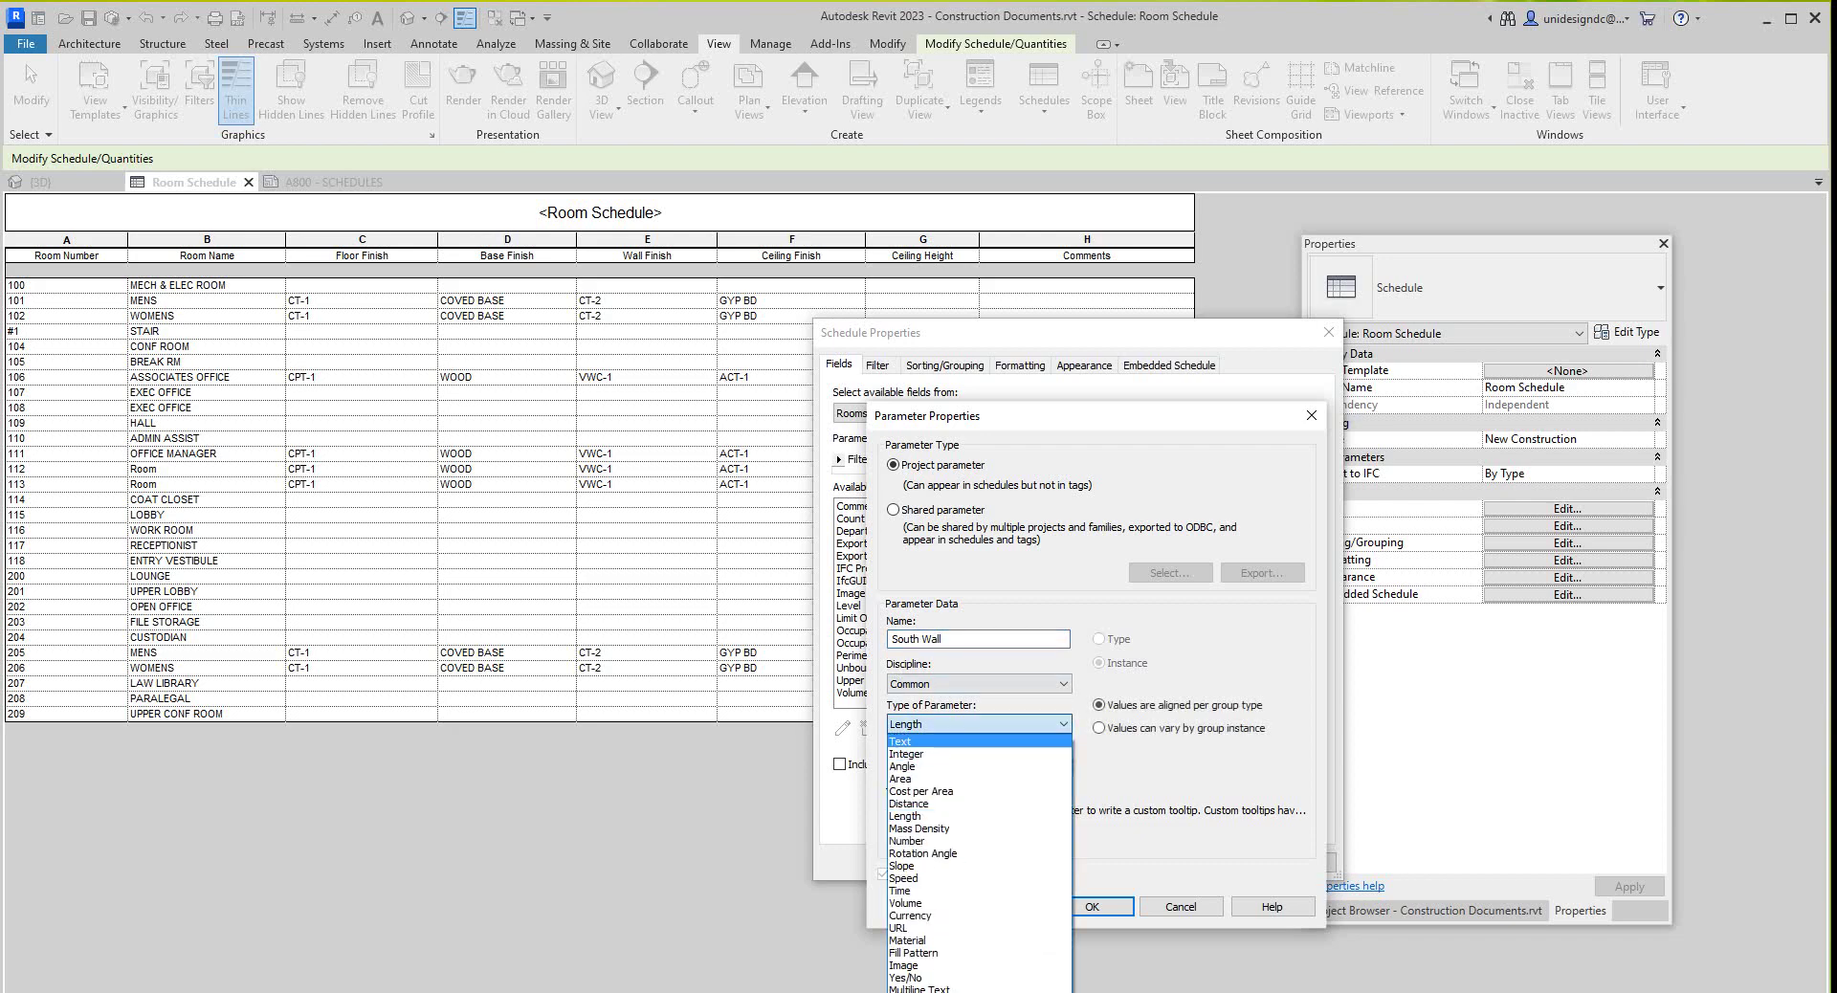
{"action": "left_click", "coordinate": [957, 748]}
{"action": "left_click", "coordinate": [976, 765]}
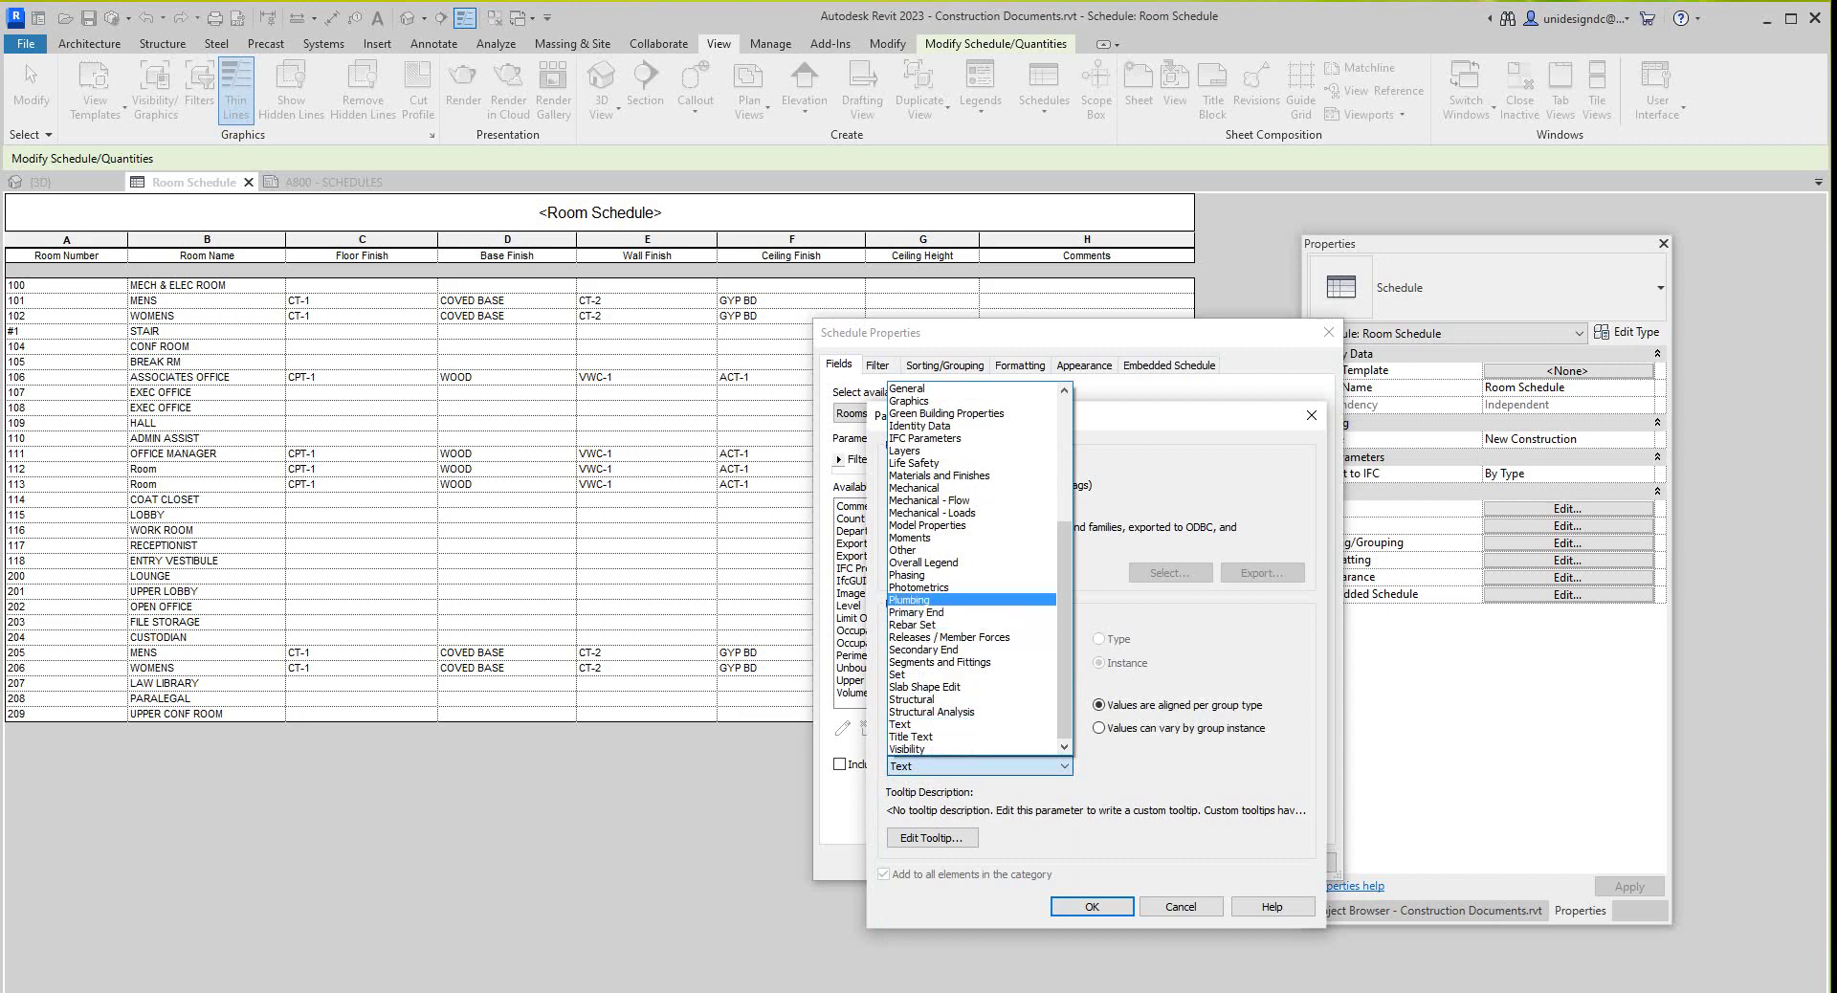
{"action": "left_click", "coordinate": [942, 476]}
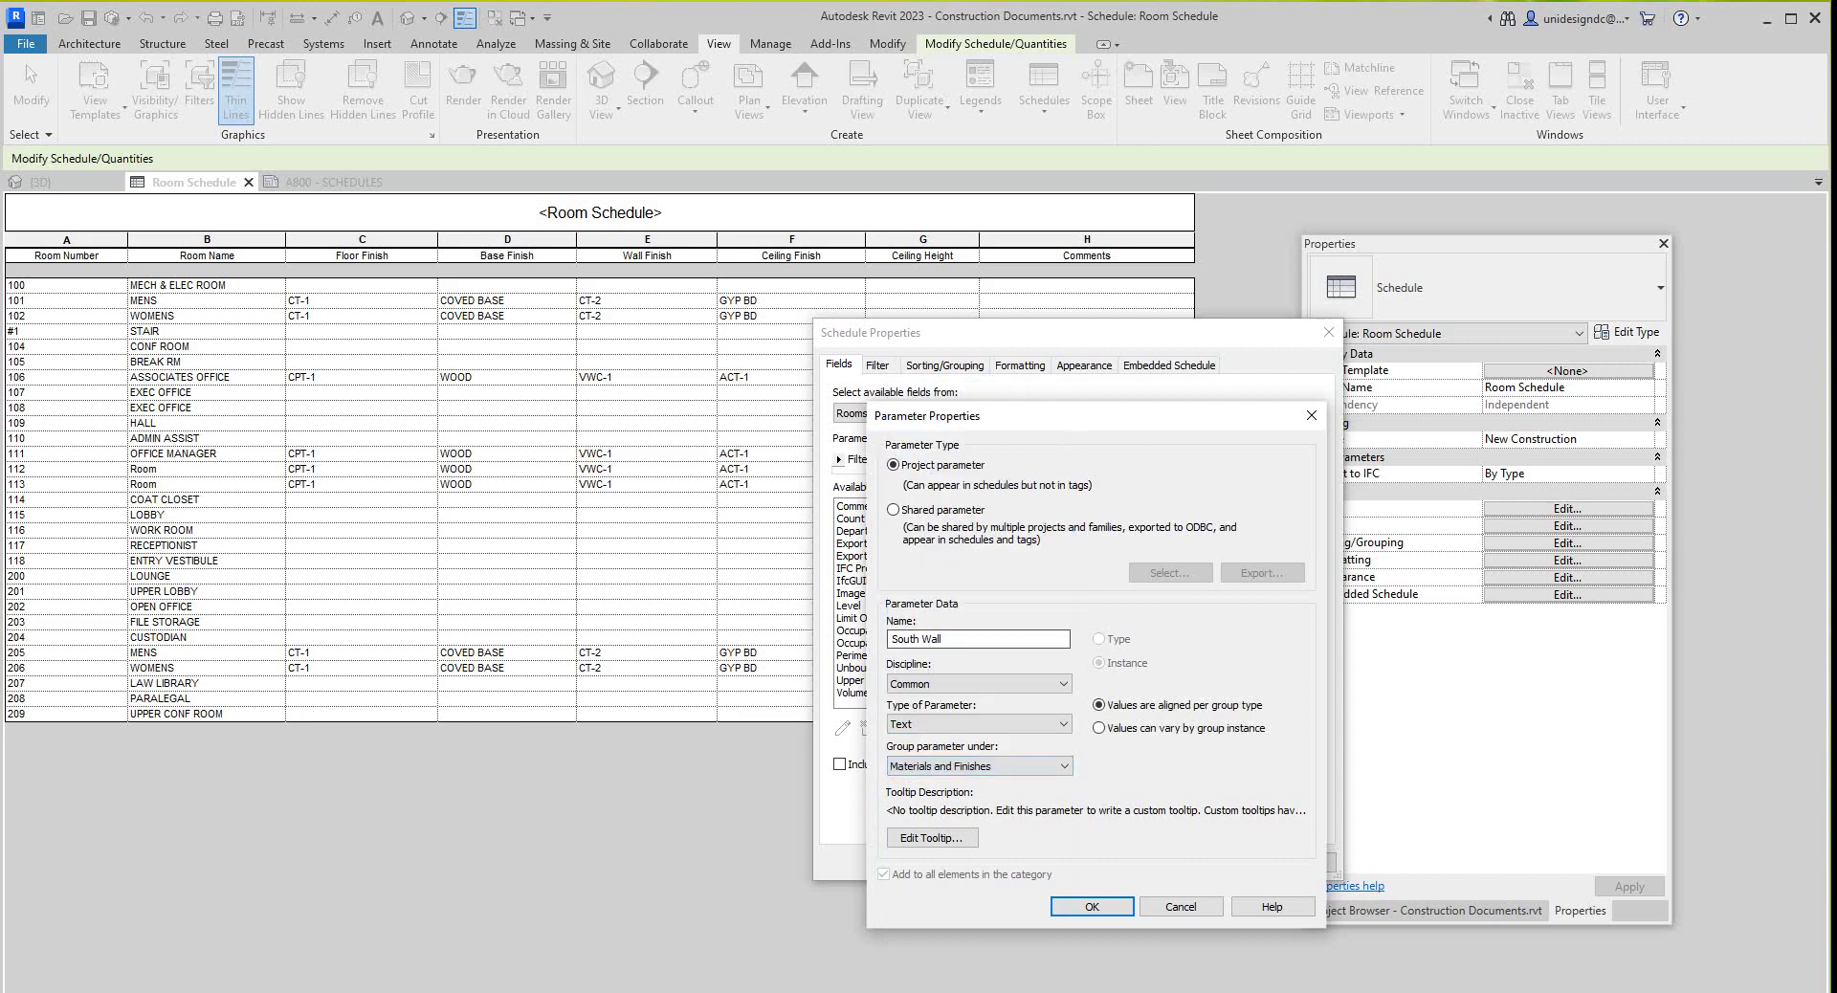
Copy the South Wall name for reuse and add the parameter to the scheduled fields.
{"action": "left_click_drag", "start_coordinate": [947, 639], "coordinate": [893, 639]}
{"action": "right_click", "coordinate": [902, 638]}
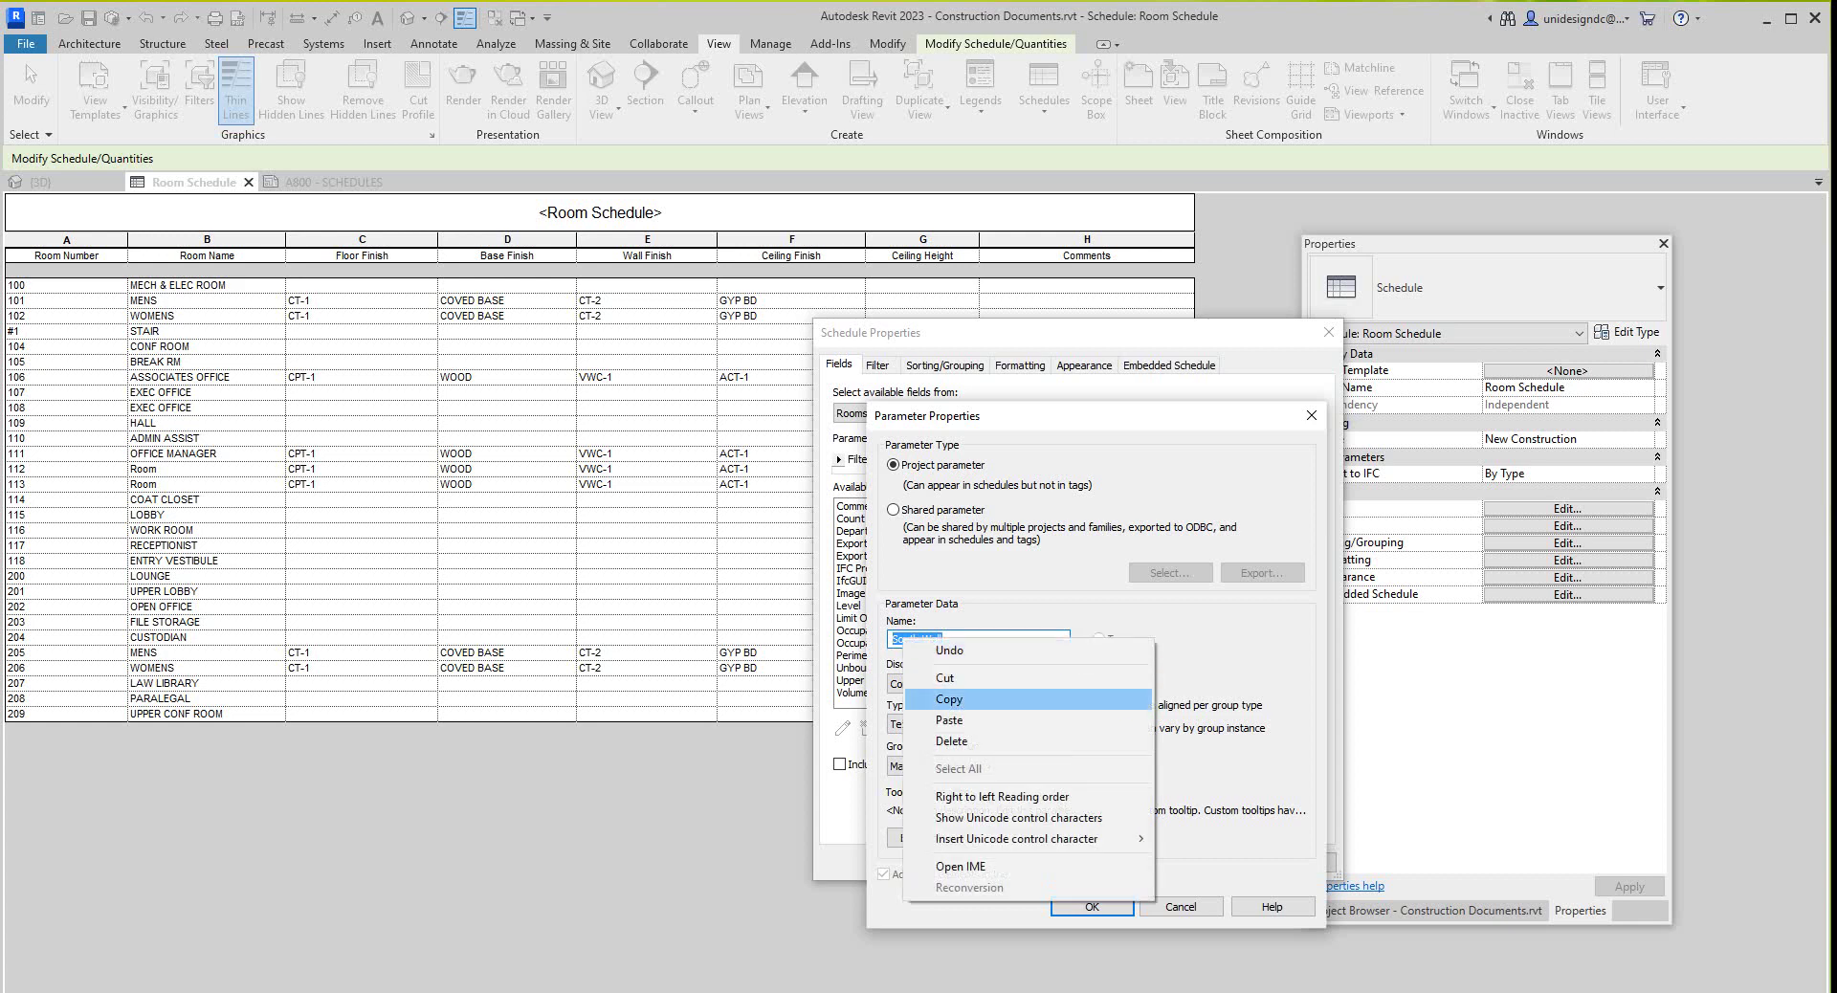
{"action": "left_click", "coordinate": [933, 701]}
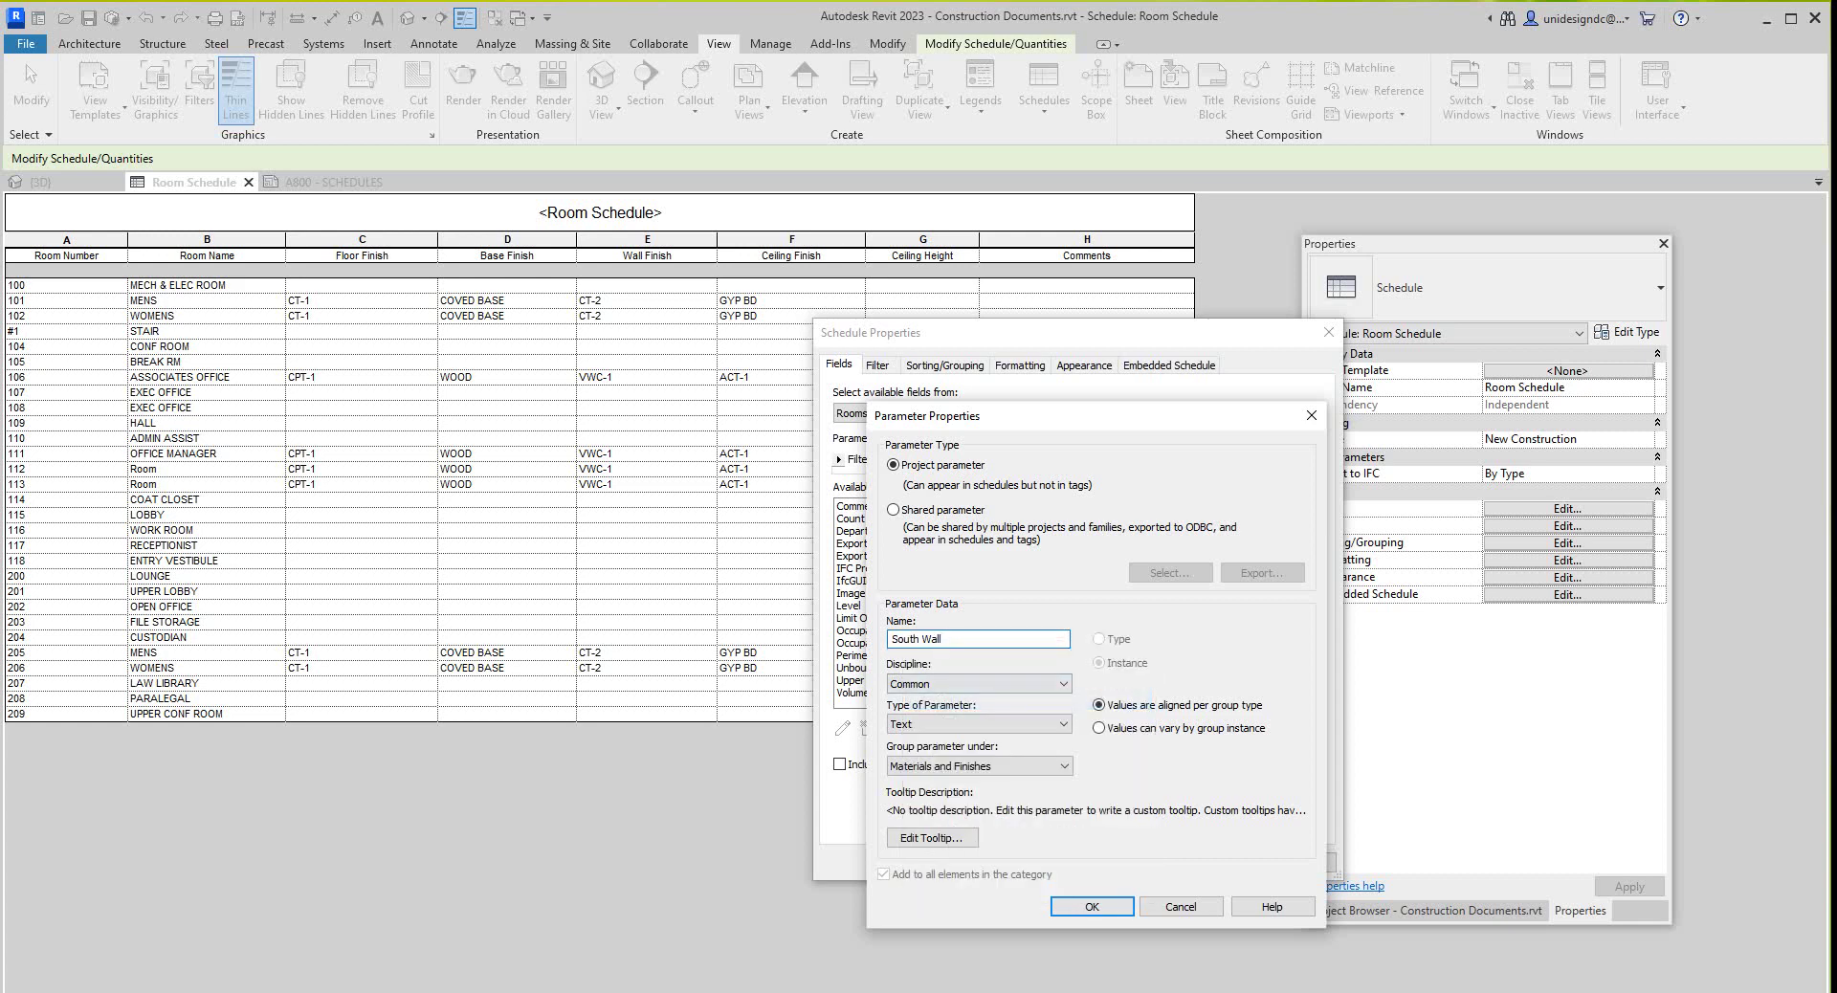
{"action": "key", "text": "Return"}
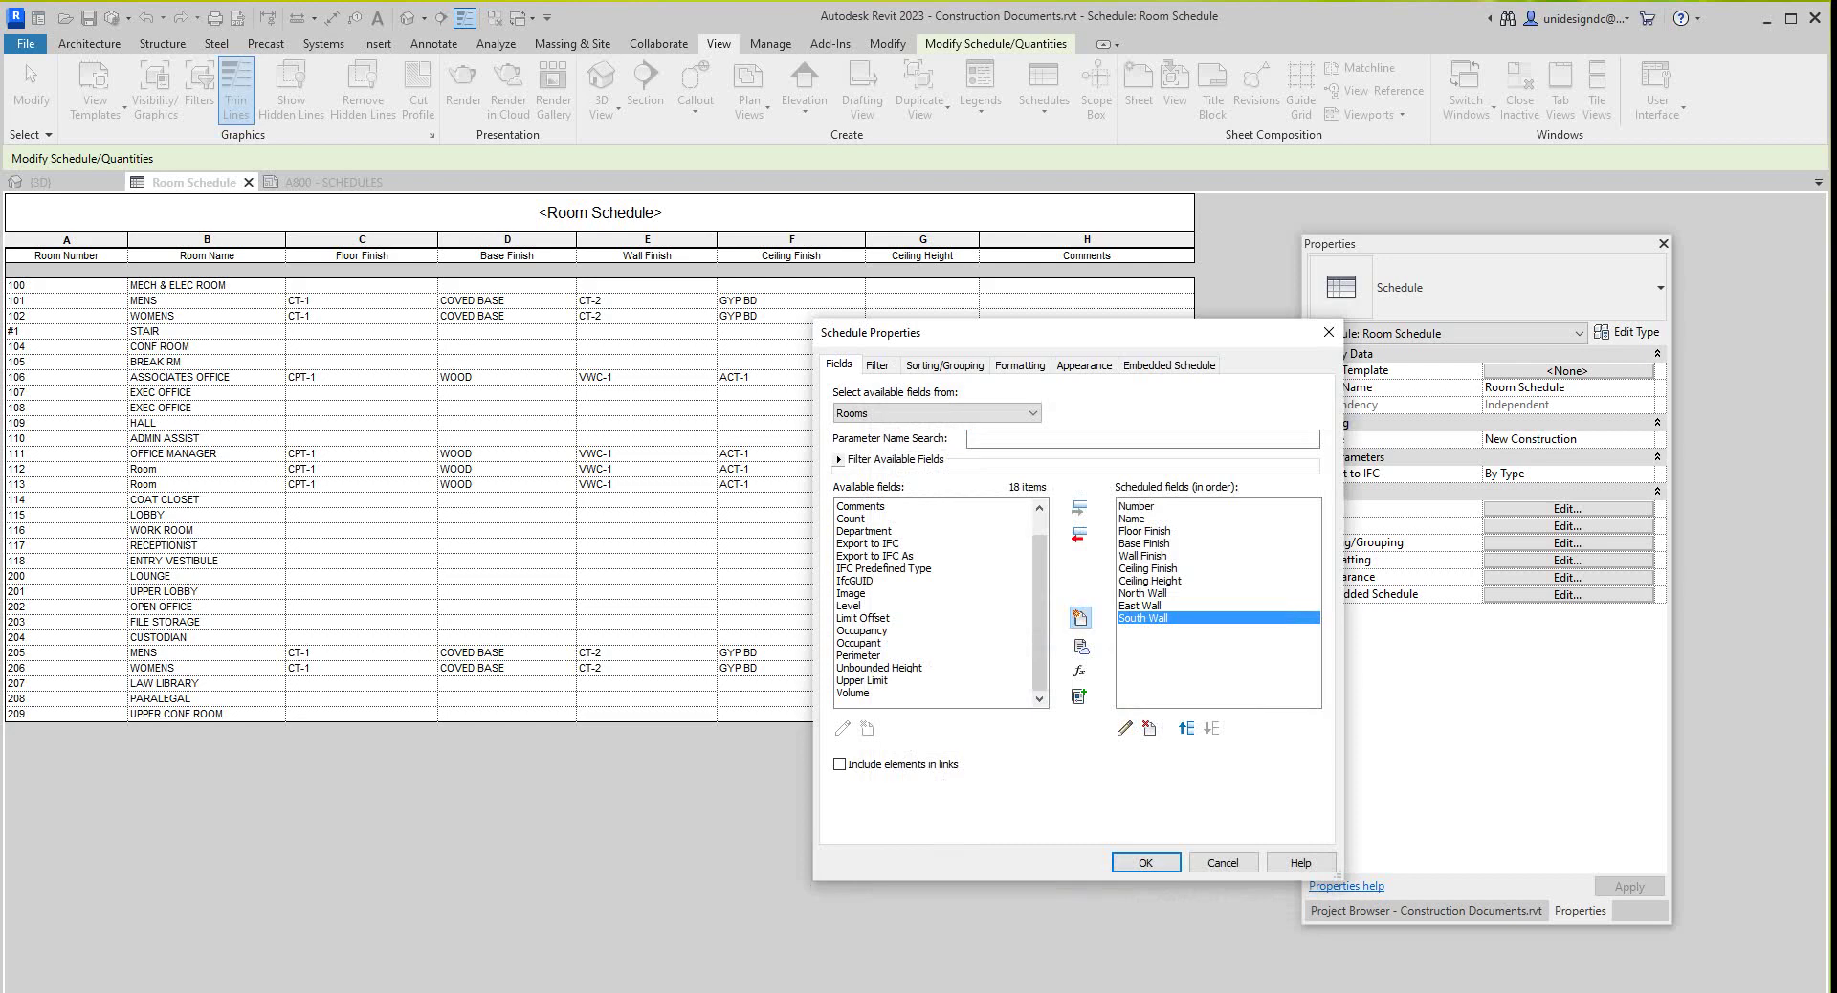
Start another project parameter from the copied wall name and change it to West Wall.
{"action": "left_click", "coordinate": [1080, 617]}
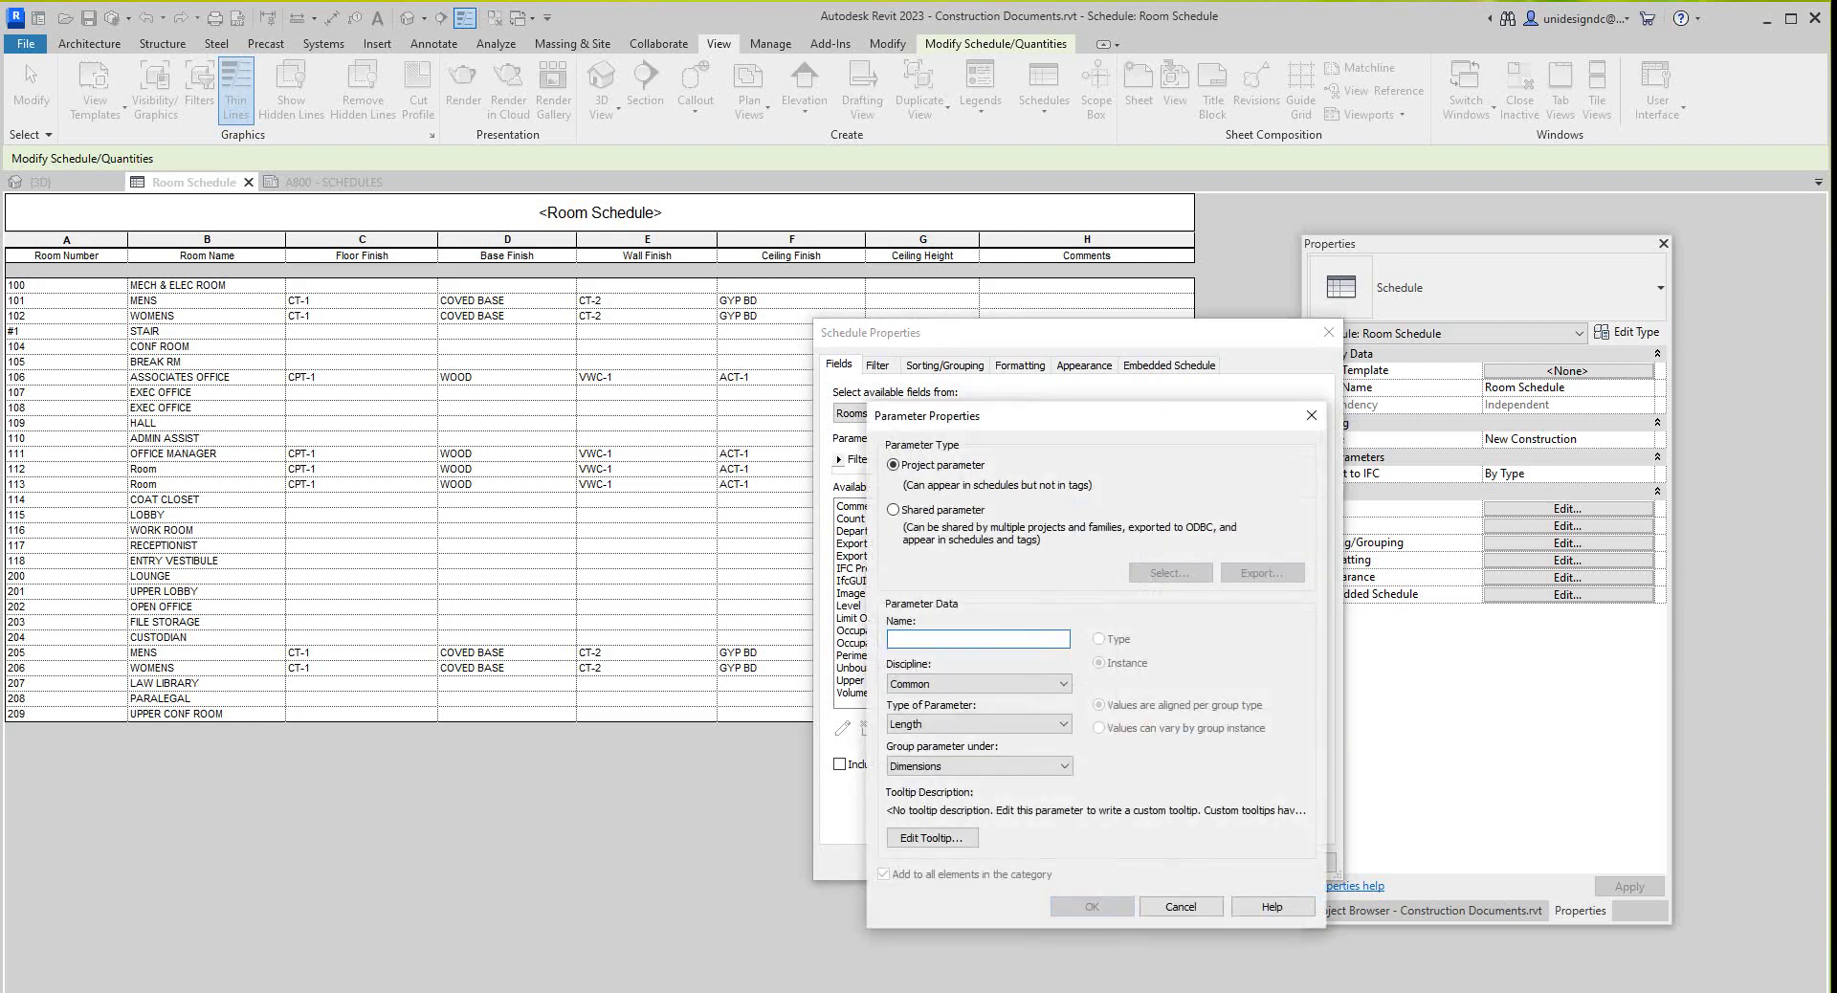
{"action": "right_click", "coordinate": [912, 640]}
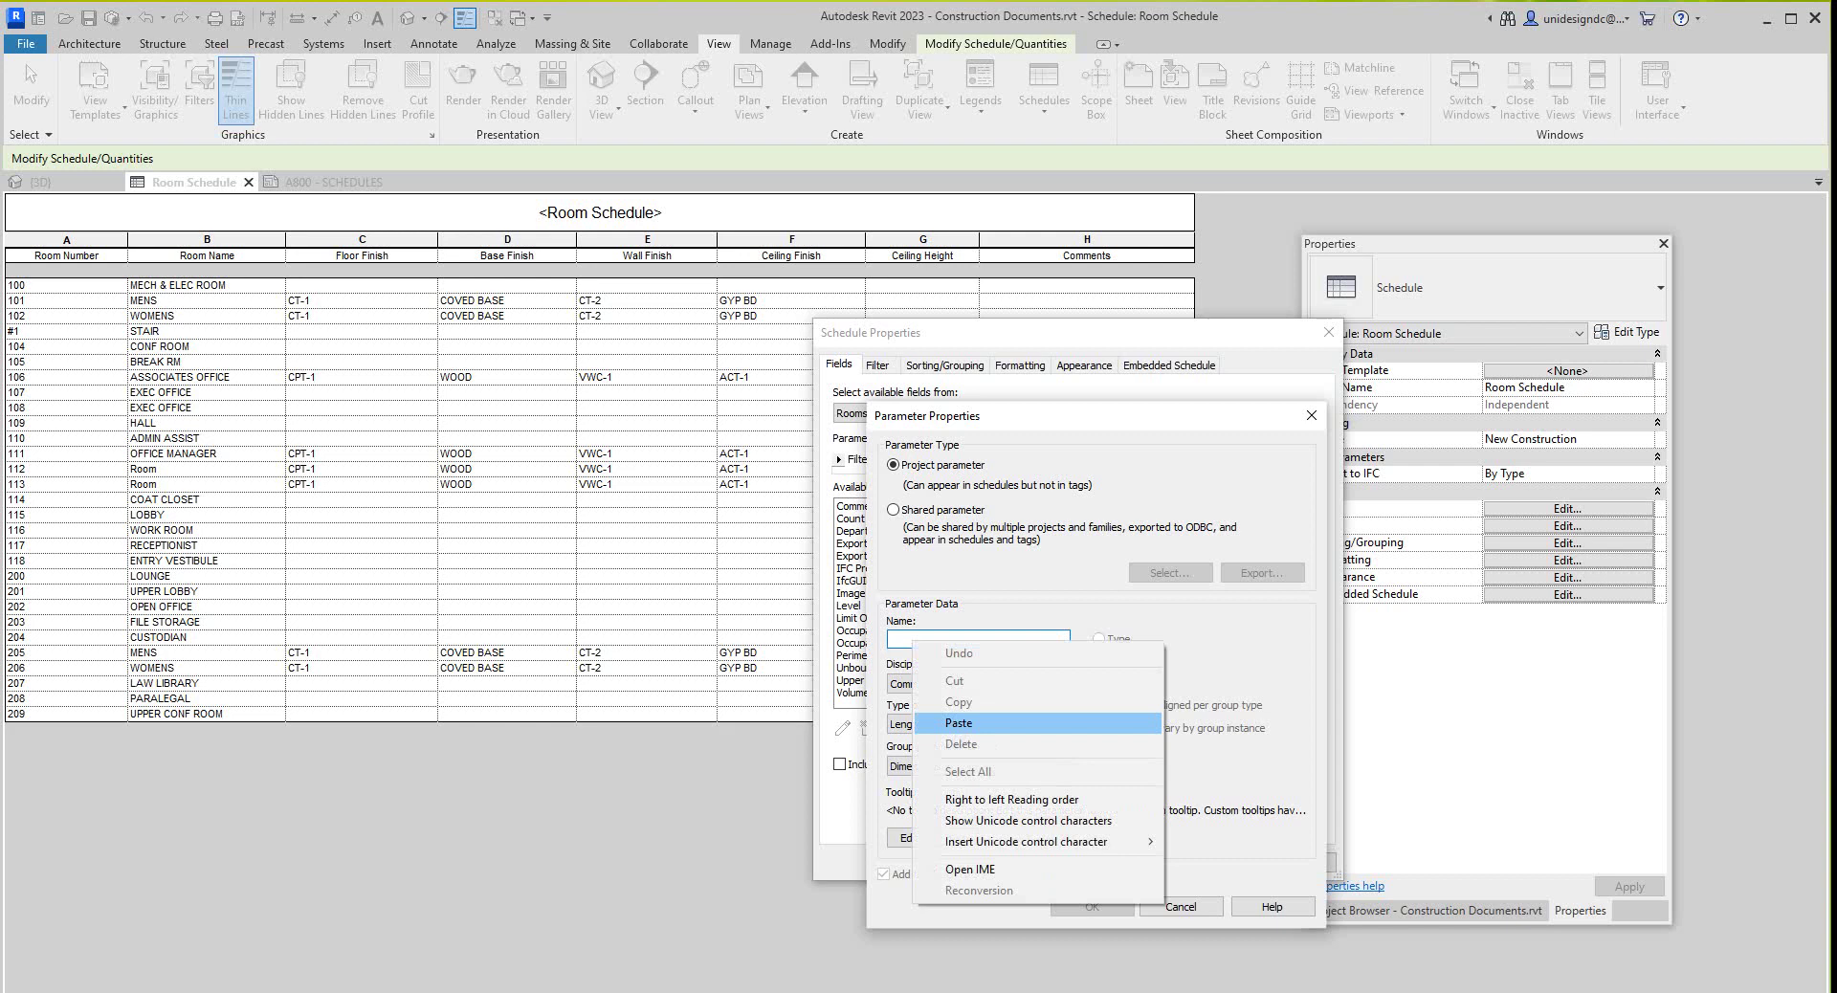
{"action": "left_click", "coordinate": [956, 723]}
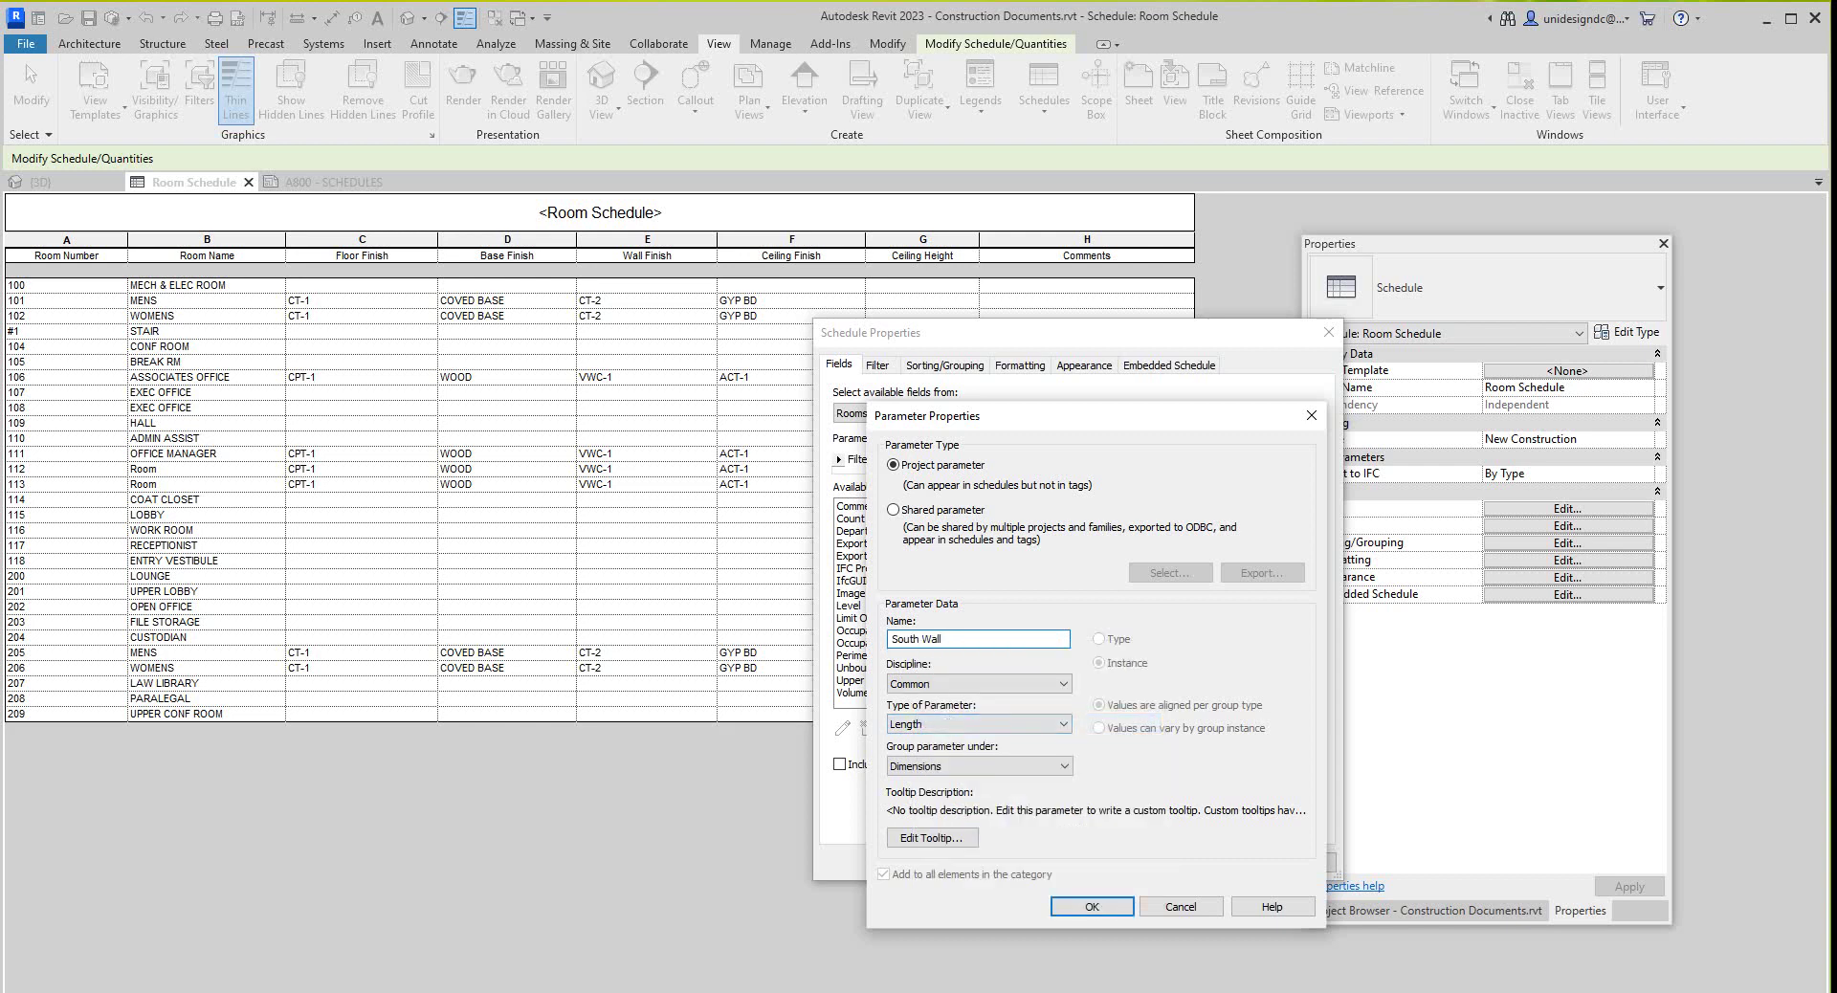
{"action": "left_click_drag", "start_coordinate": [1127, 426], "coordinate": [1494, 528]}
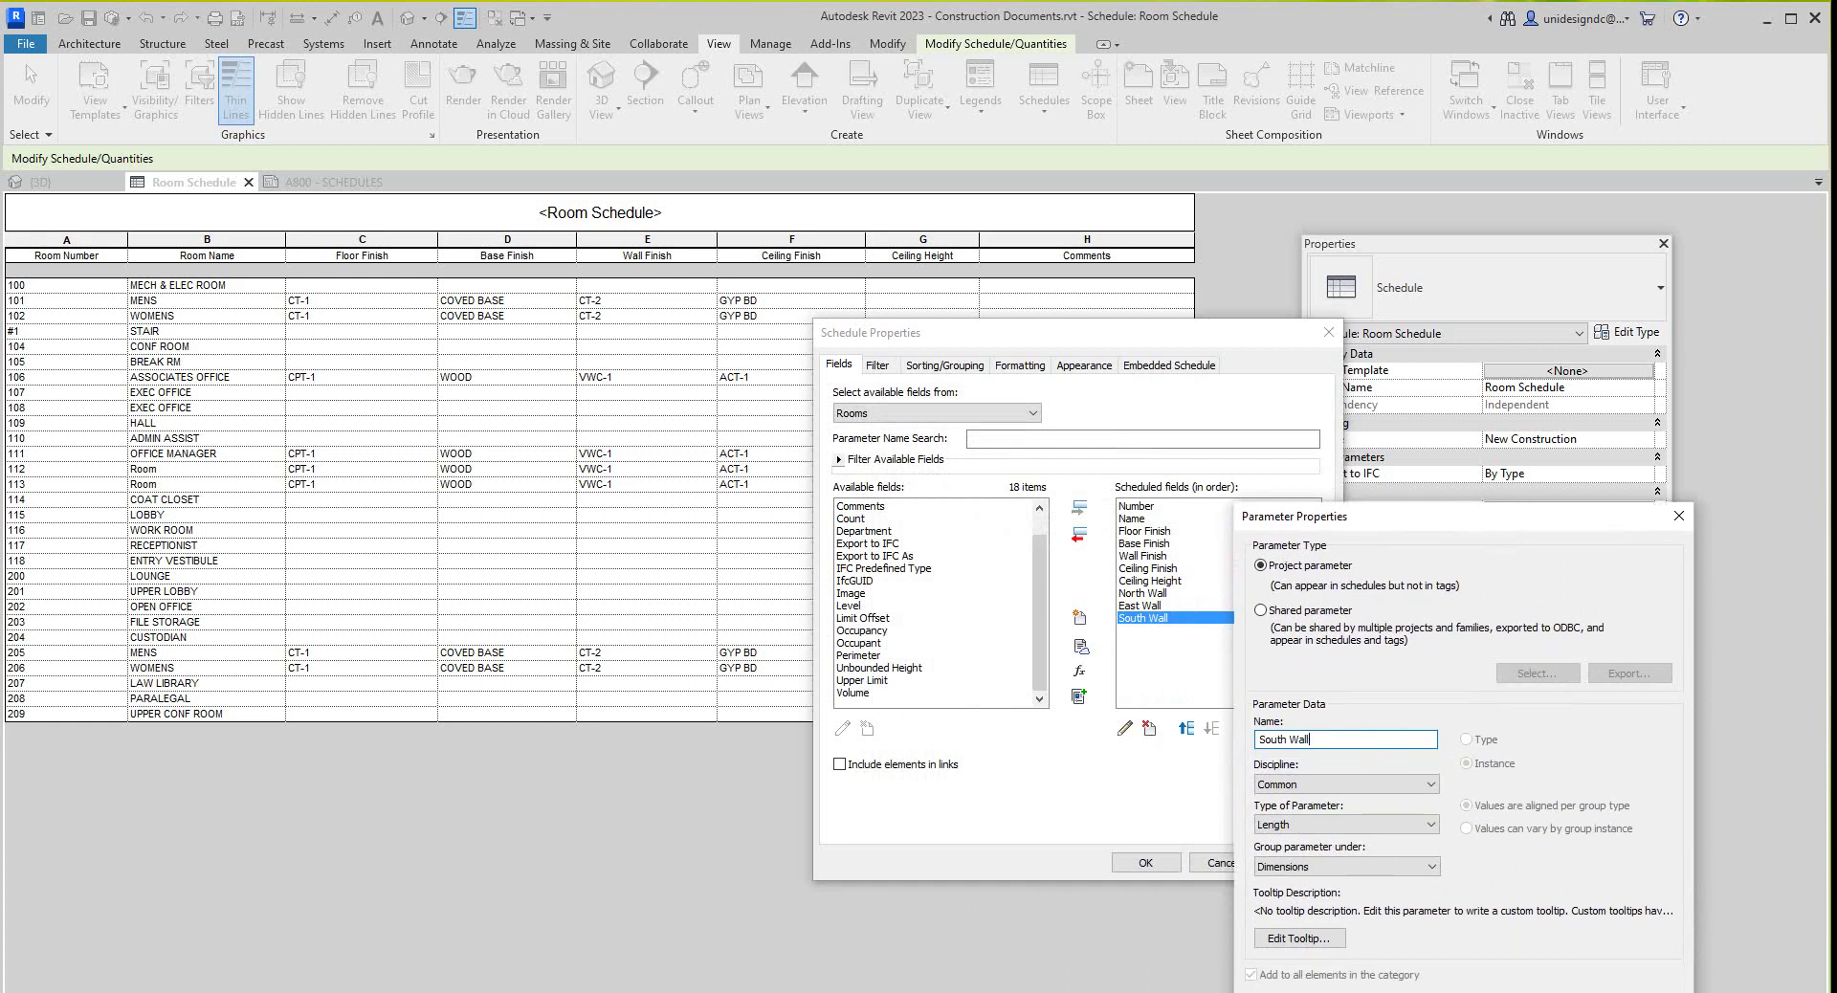
{"action": "mouse_move", "coordinate": [1281, 739]}
{"action": "left_mouse_down"}
{"action": "mouse_move", "coordinate": [1257, 740]}
{"action": "mouse_move", "coordinate": [1289, 740]}
{"action": "left_mouse_up"}
{"action": "type", "text": "Wea"}
{"action": "key", "text": "BackSpace"}
{"action": "type", "text": "st"}
Make the West Wall parameter a Text type grouped under Materials and Finishes and add it to the schedule.
{"action": "left_click", "coordinate": [1347, 825]}
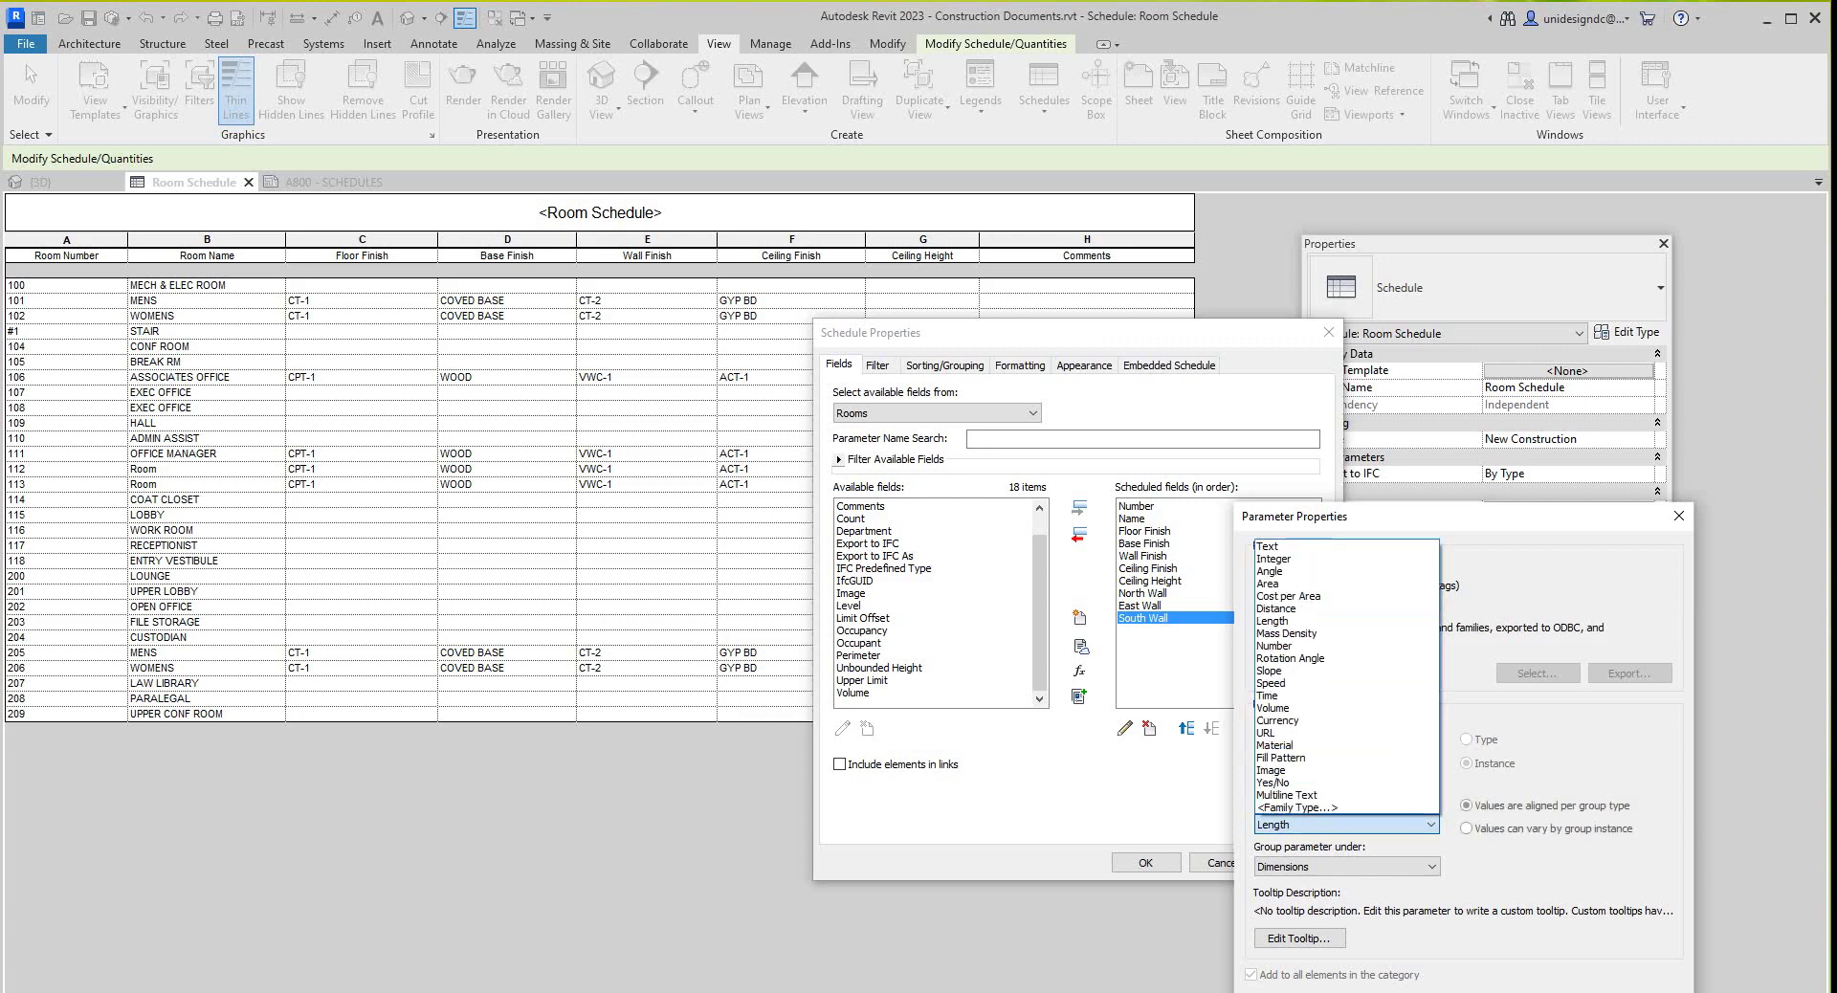
{"action": "key", "text": "Return"}
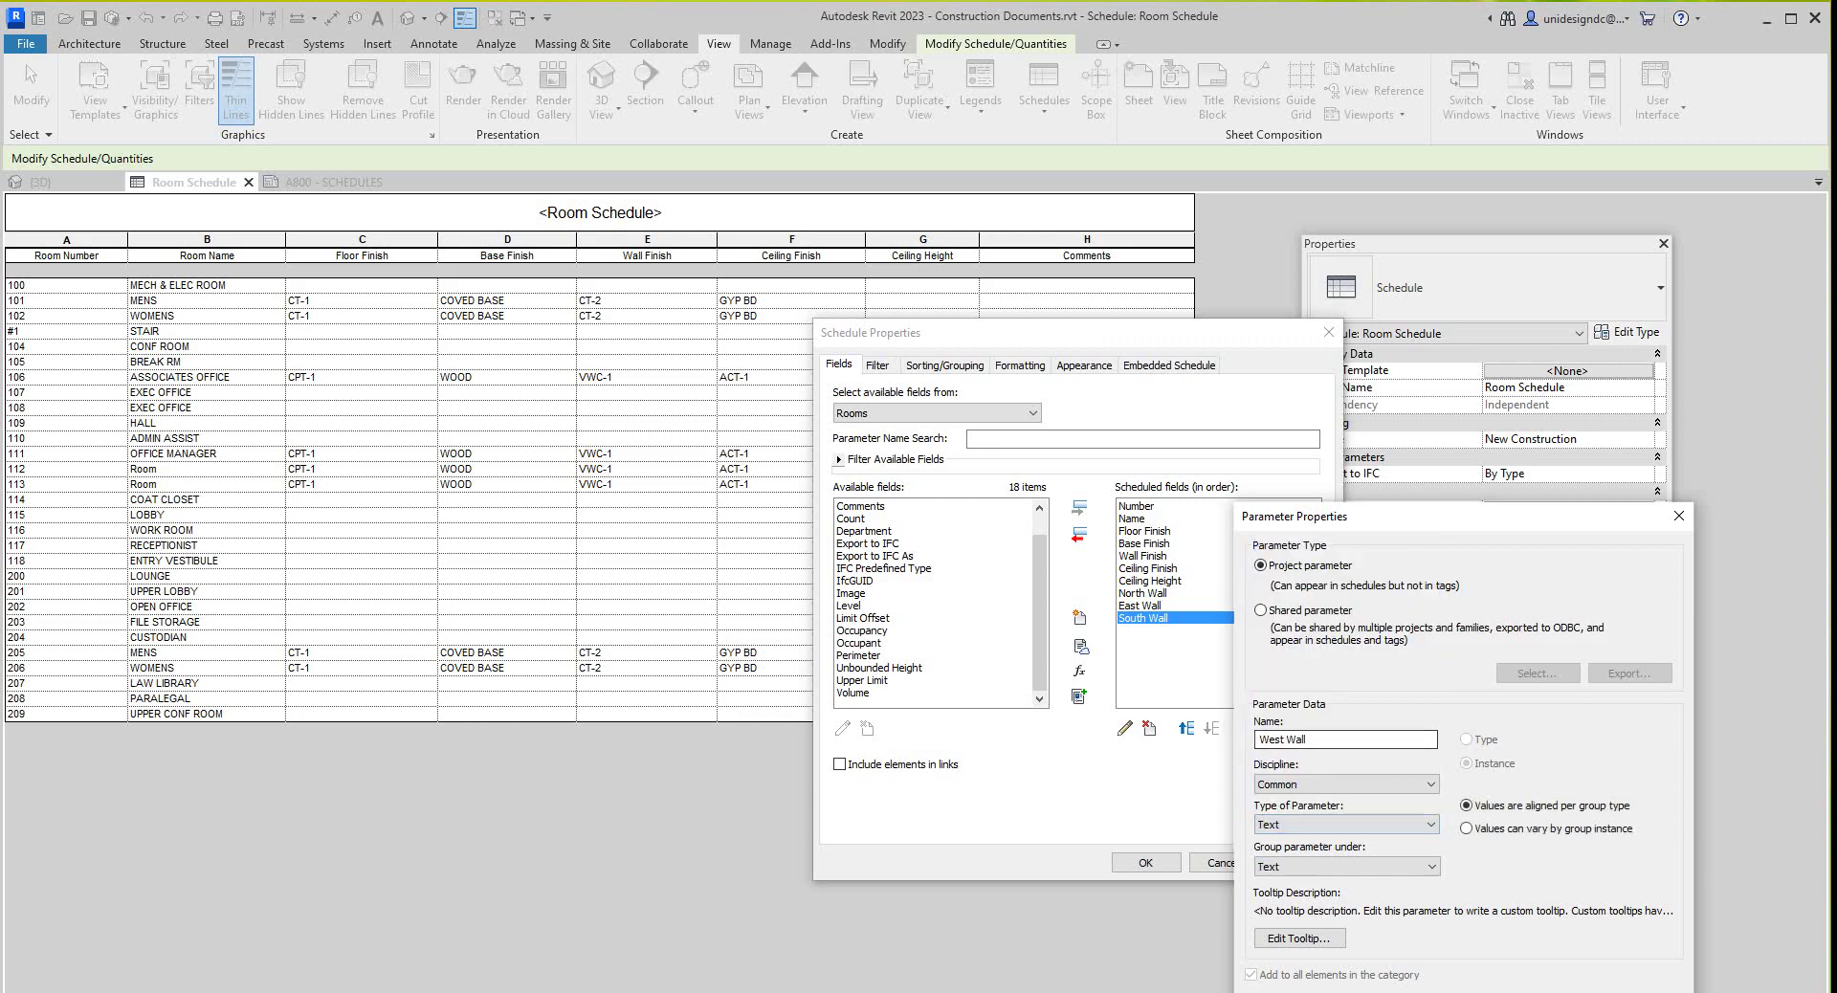
{"action": "left_click", "coordinate": [1347, 866]}
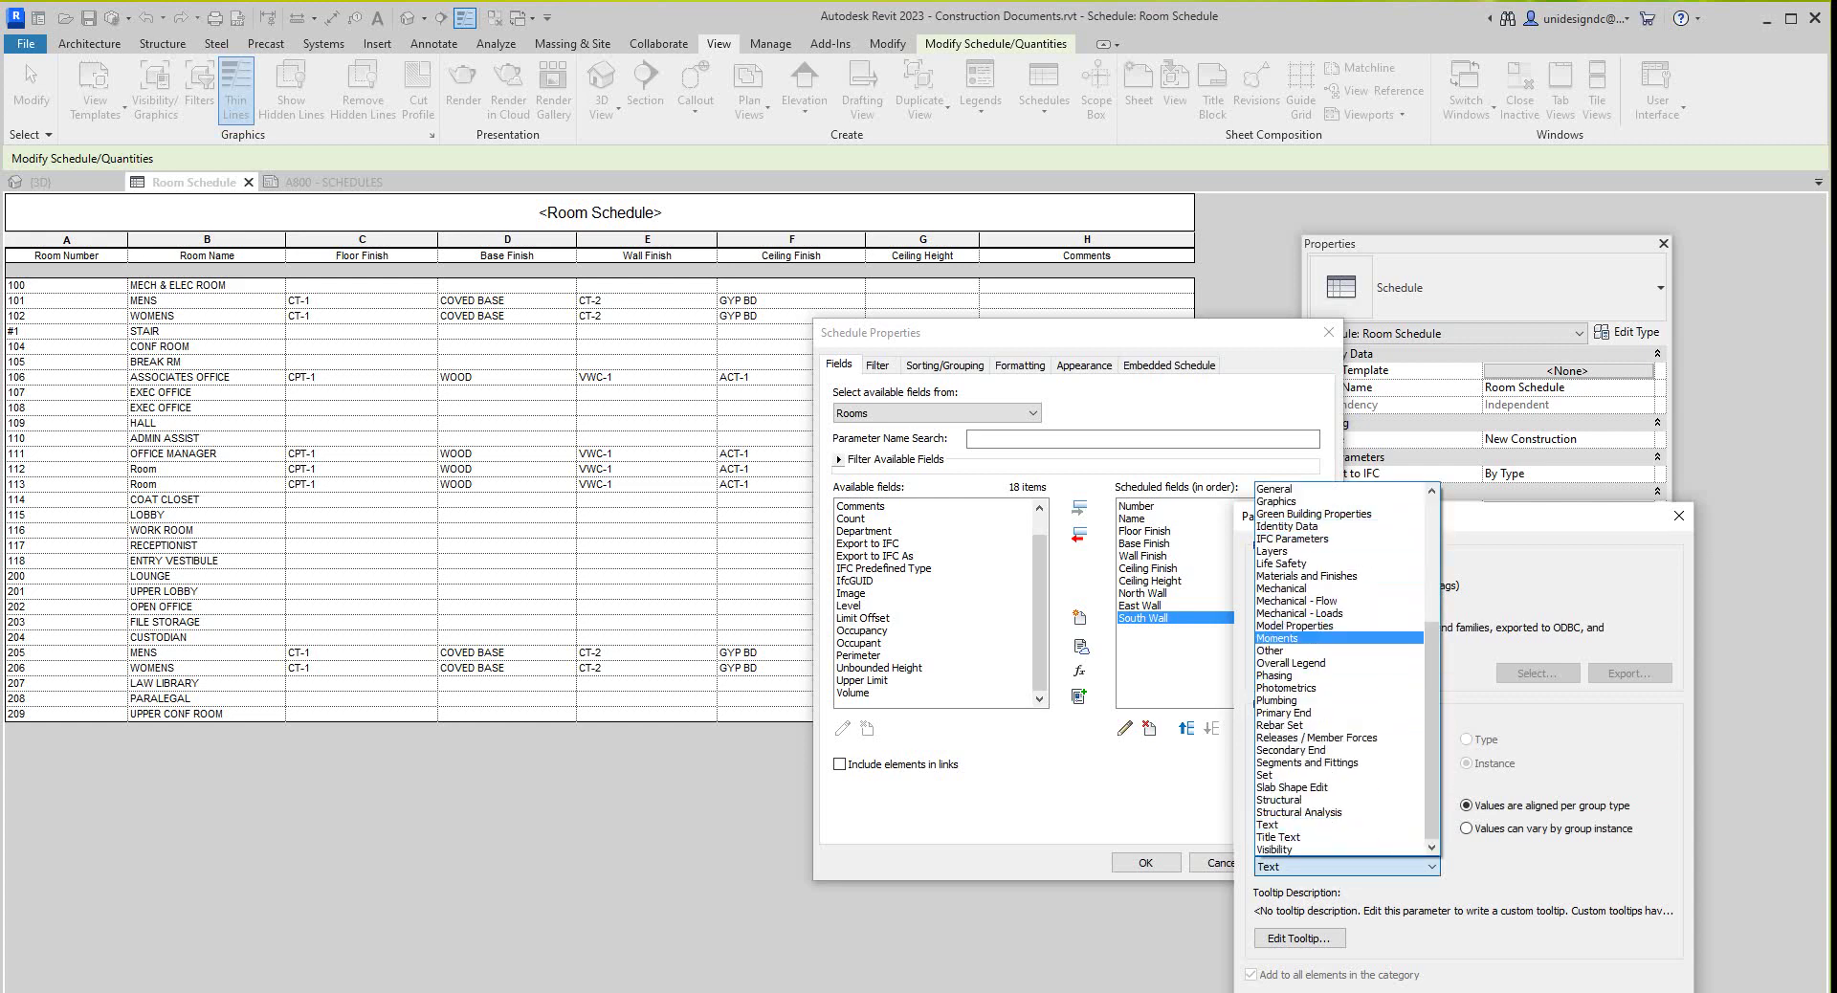
{"action": "key", "text": "Up"}
{"action": "key", "text": "Up"}
{"action": "key", "text": "Up"}
{"action": "key", "text": "Up"}
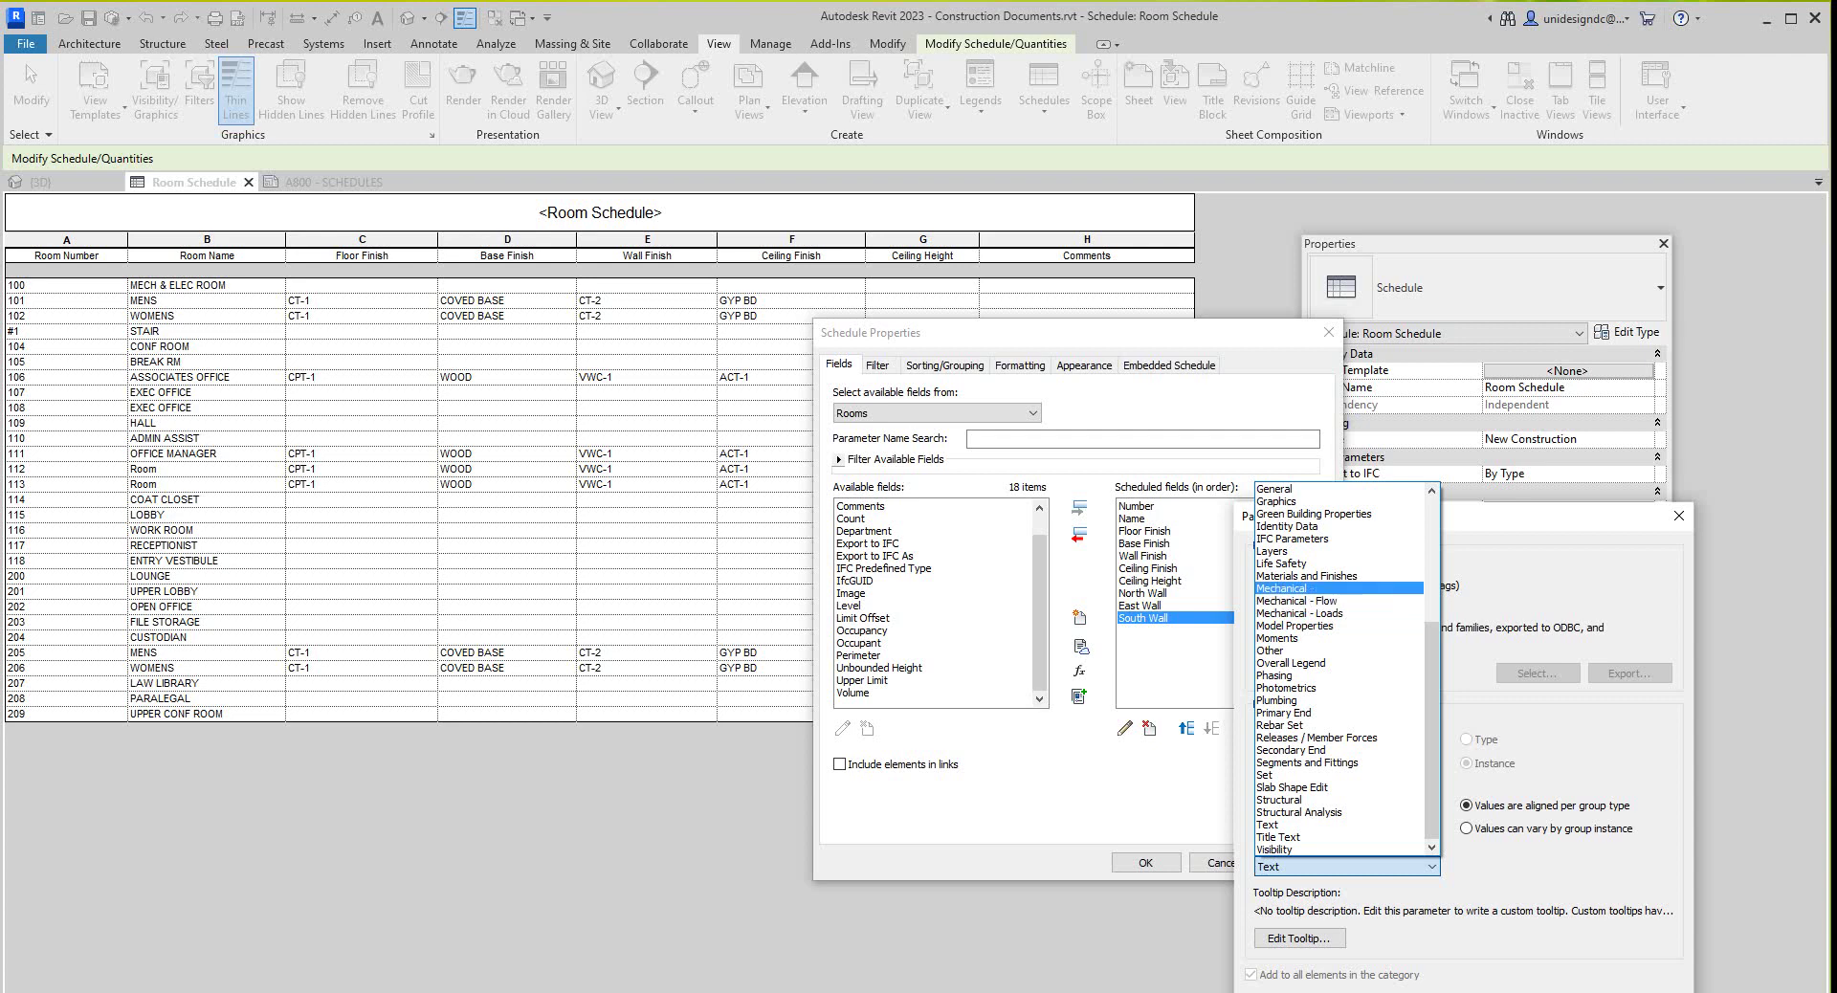
{"action": "key", "text": "Return"}
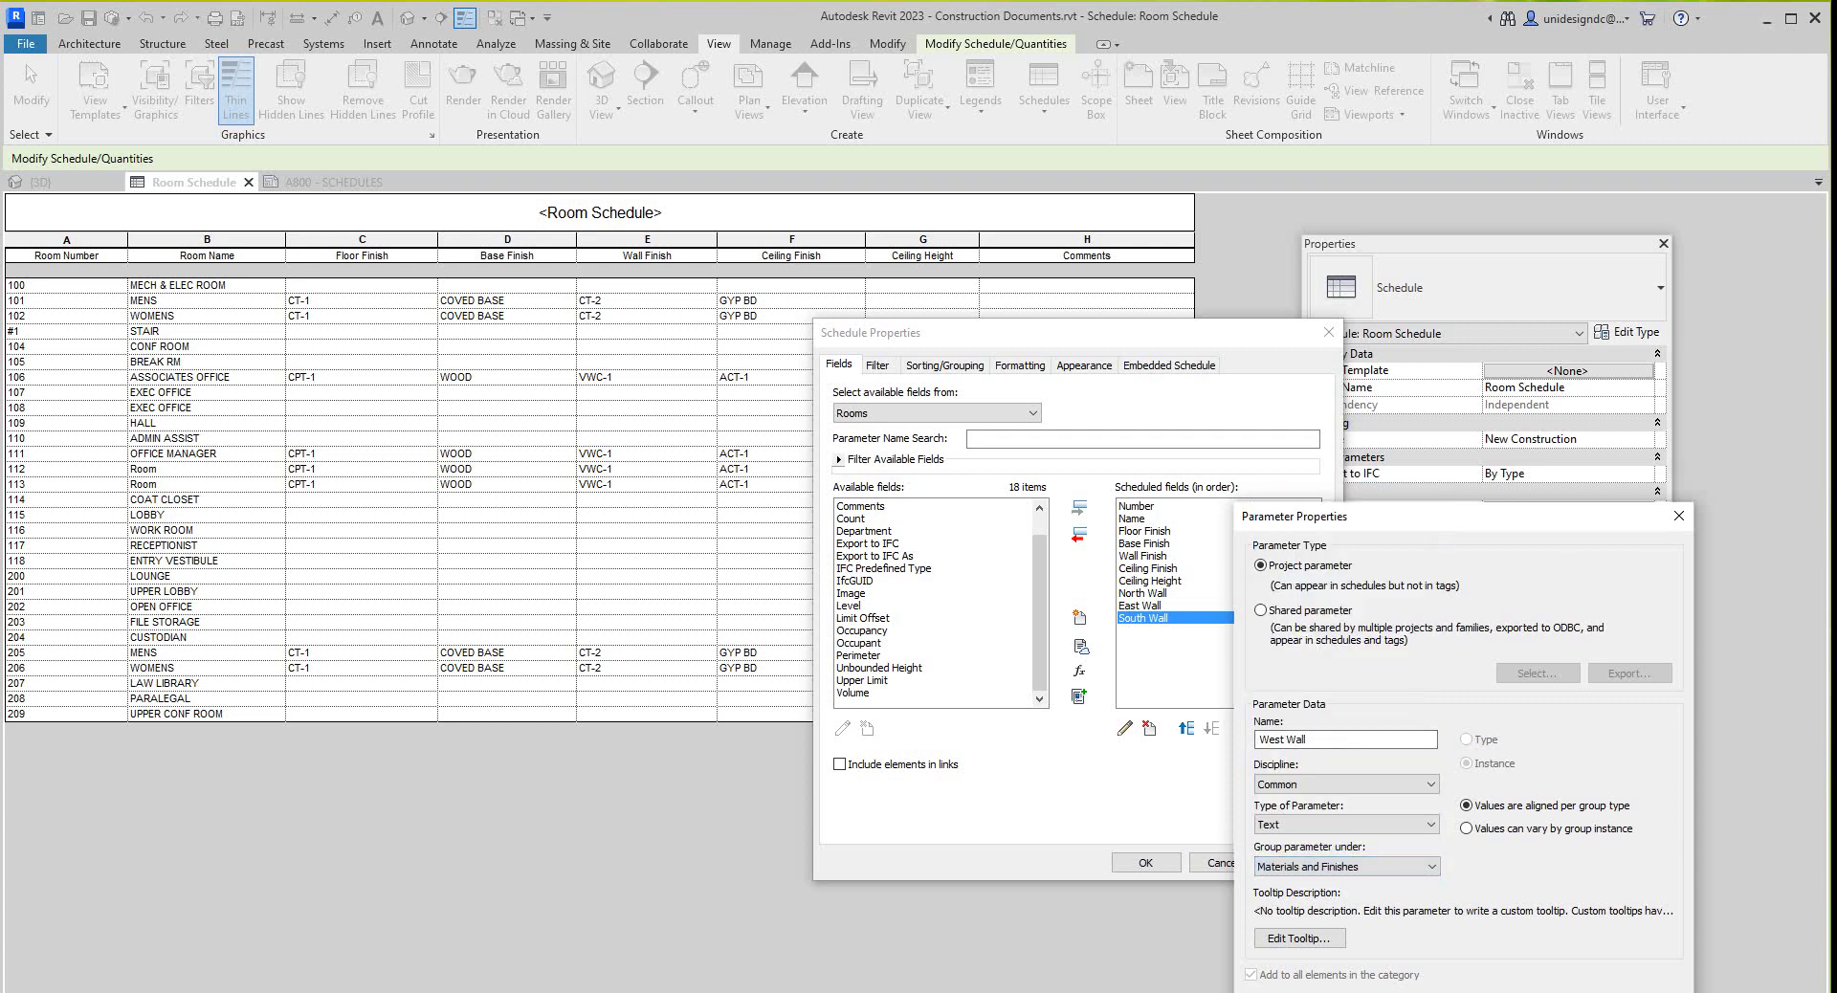
{"action": "key", "text": "Return"}
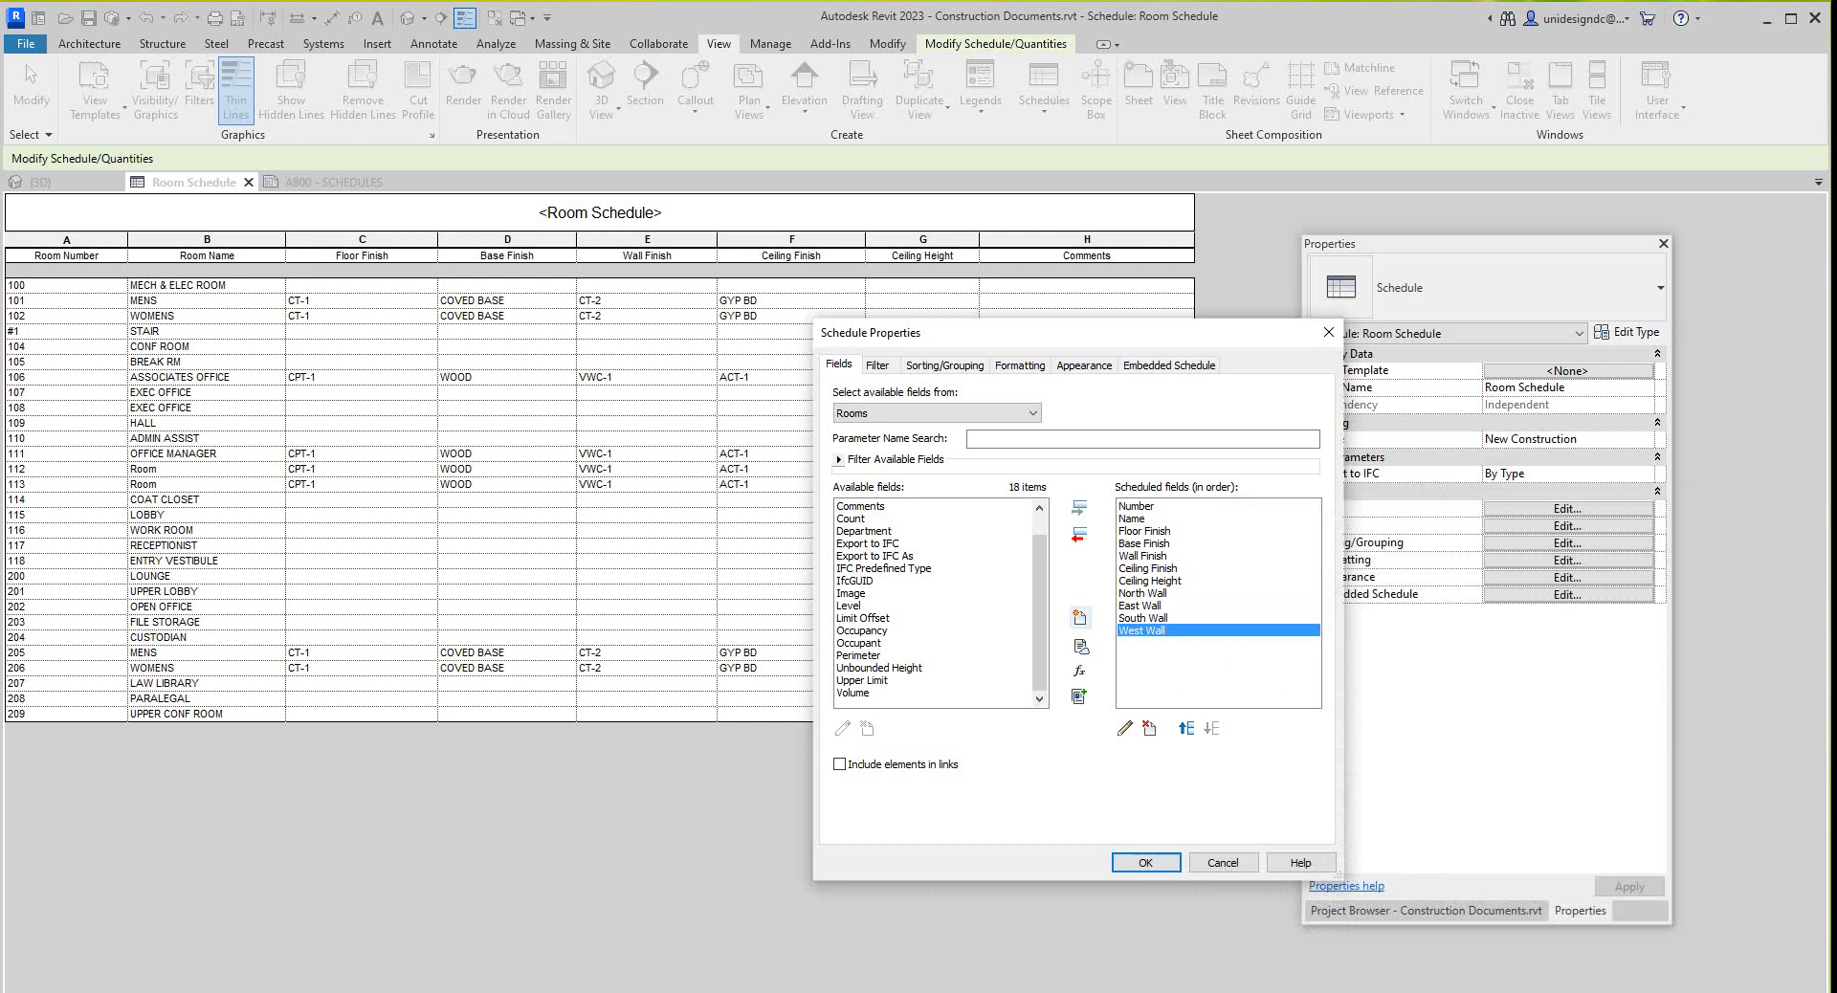
Move the North Wall field up in the scheduled fields so it directly follows Base Finish.
{"action": "scroll", "coordinate": [938, 603], "scroll_direction": "up", "scroll_amount": 1}
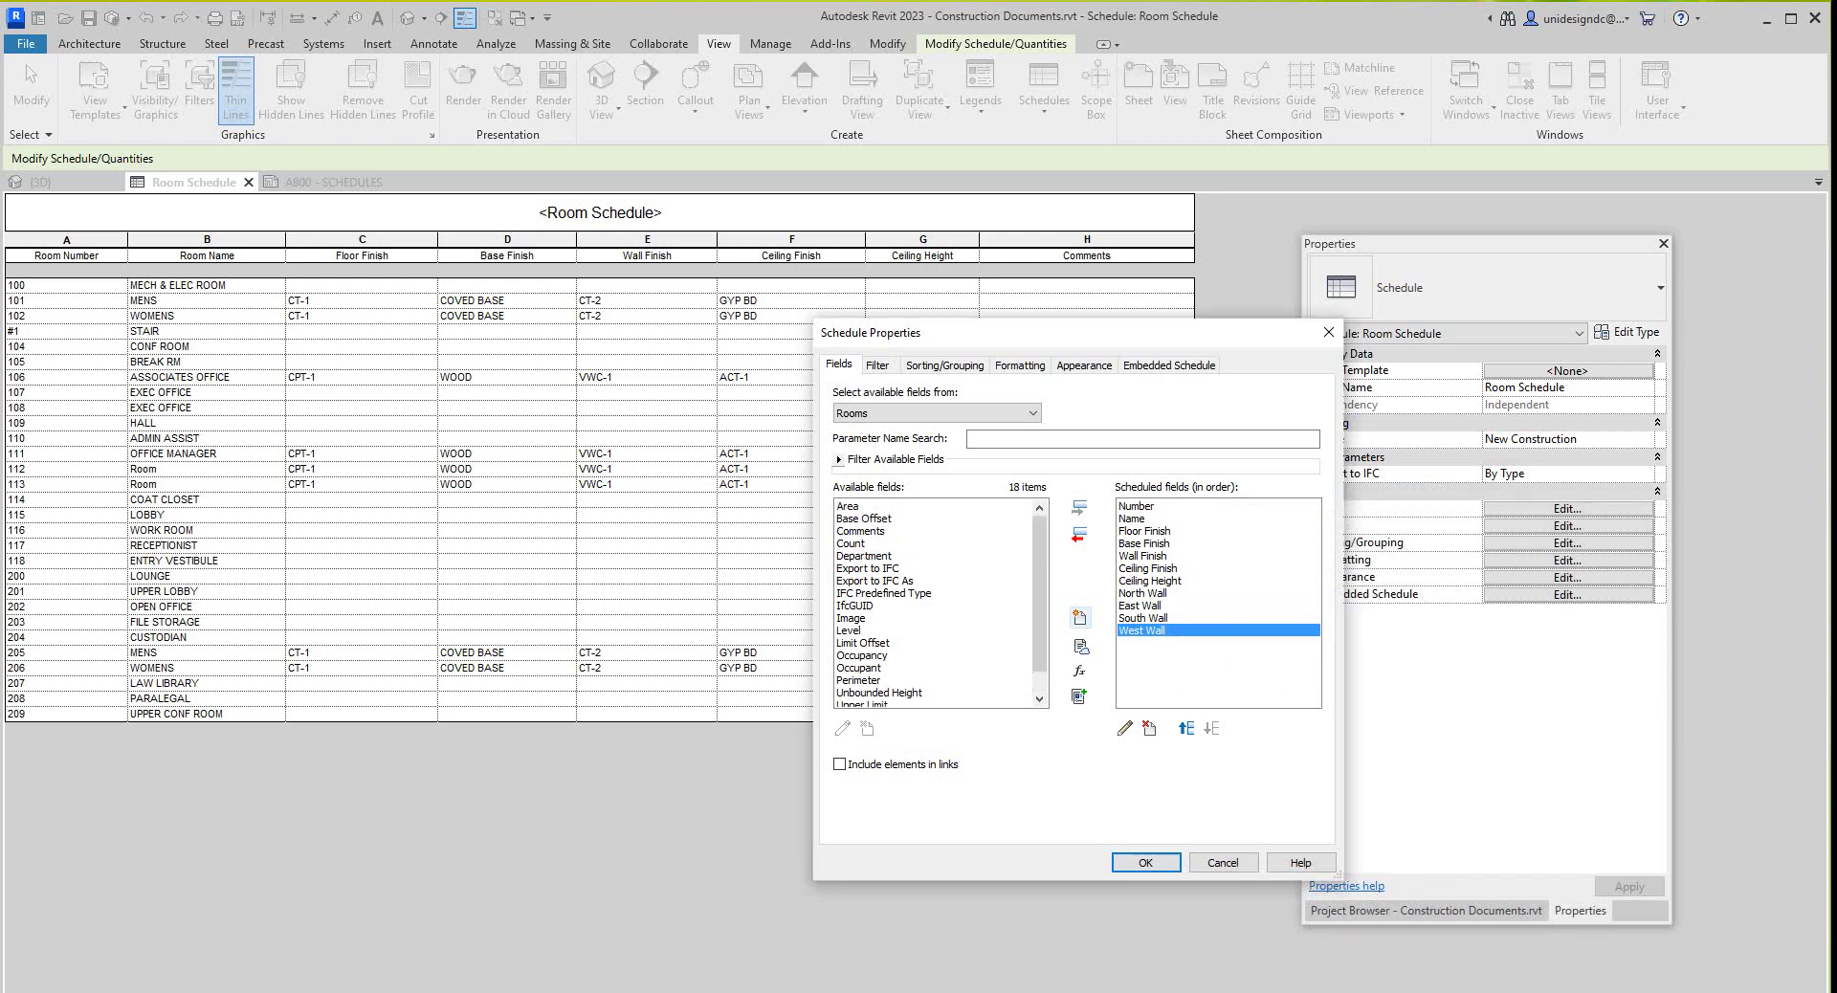
{"action": "scroll", "coordinate": [938, 603], "scroll_direction": "down", "scroll_amount": 1}
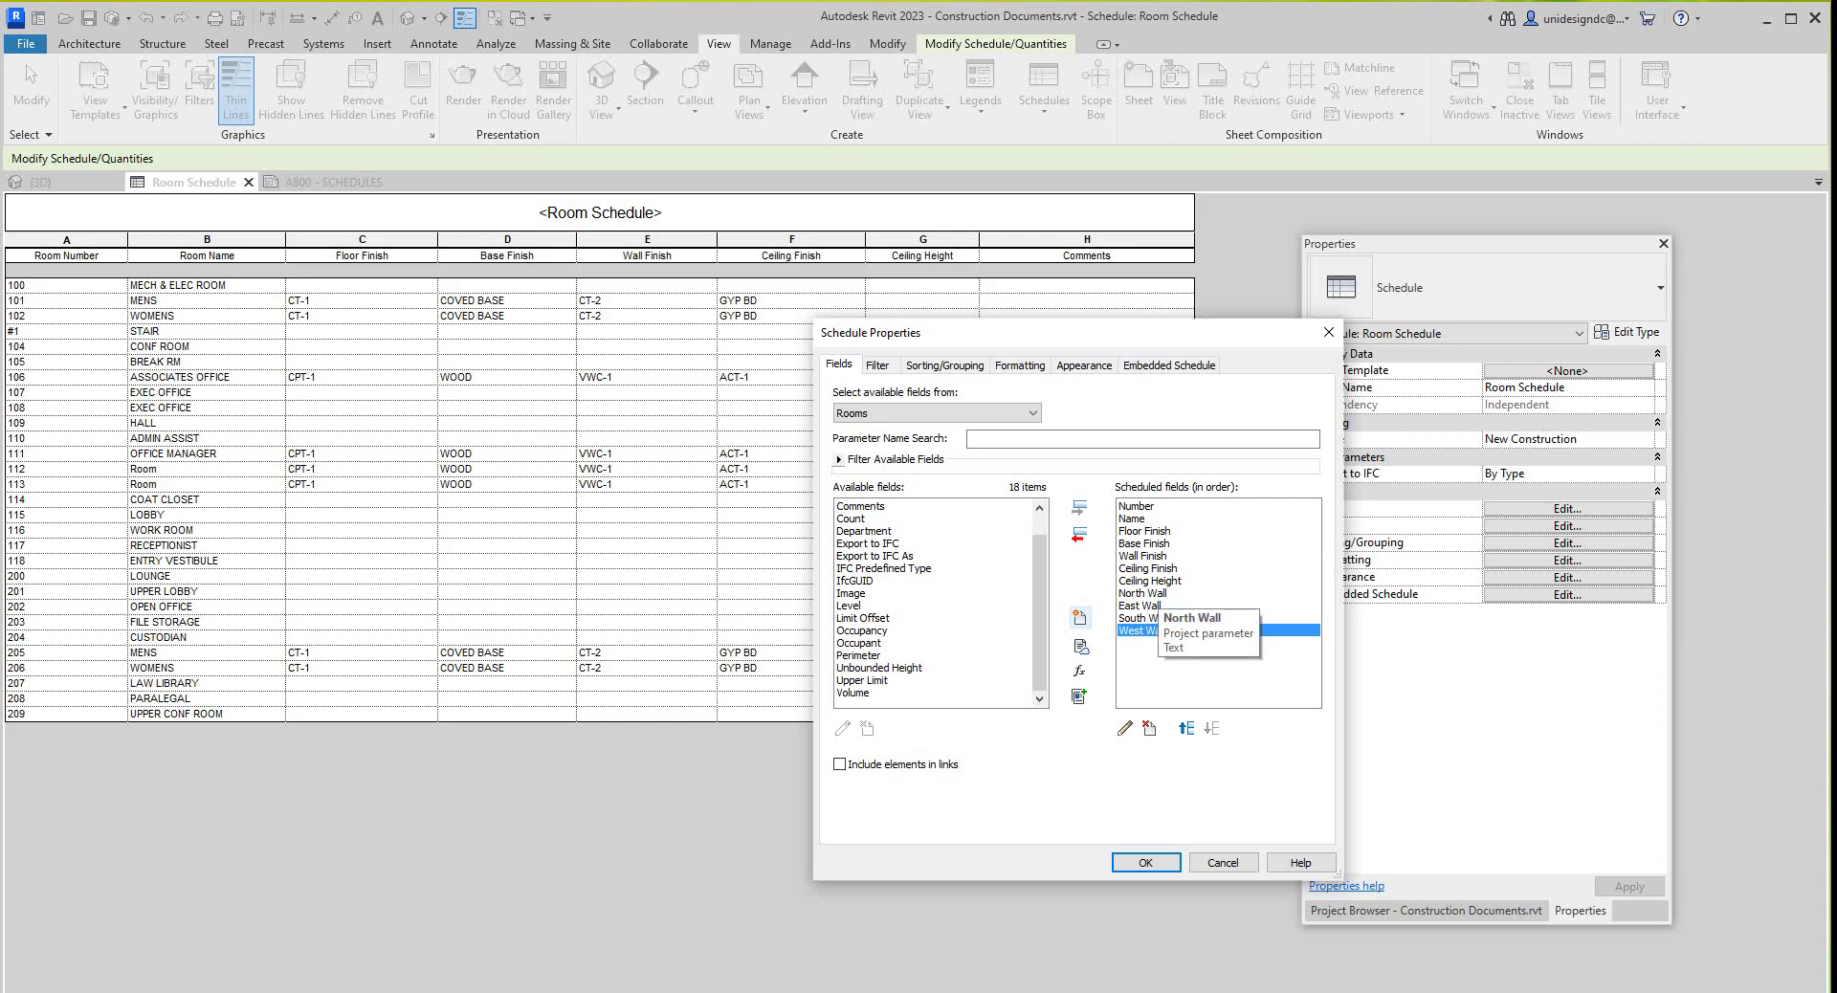
{"action": "left_click", "coordinate": [1157, 594]}
{"action": "left_click", "coordinate": [1186, 728]}
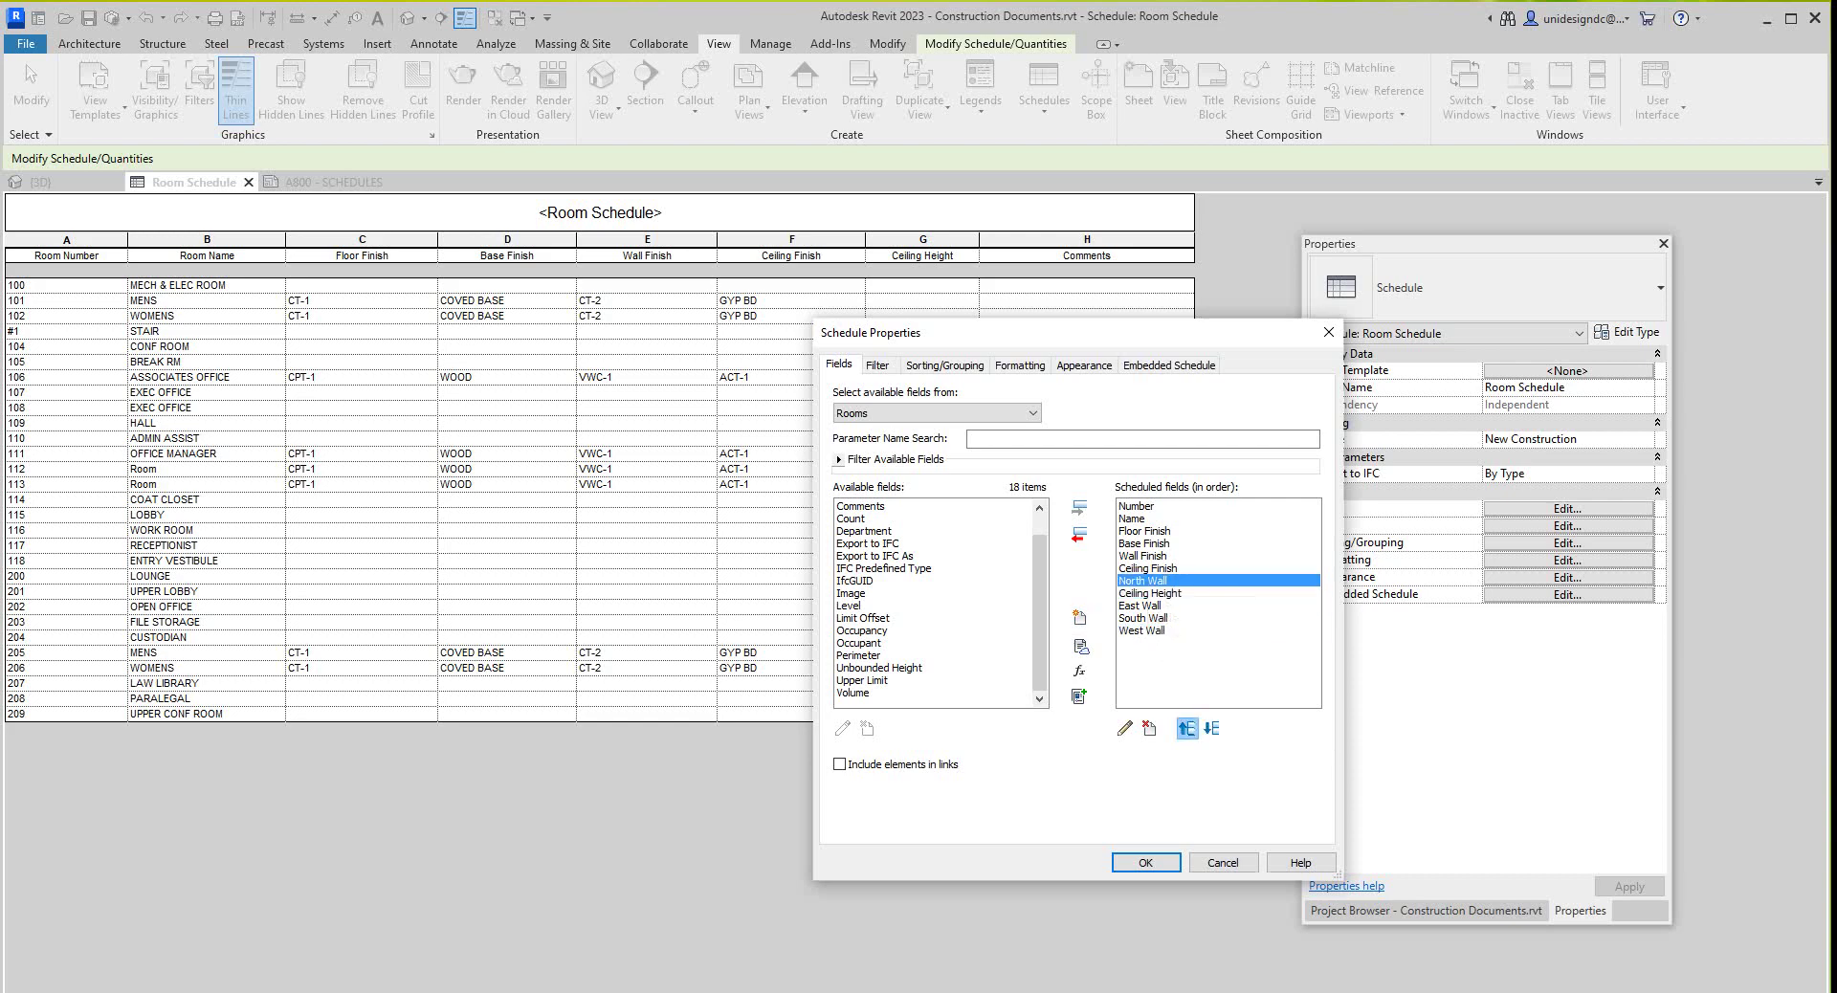
{"action": "left_click", "coordinate": [1187, 729]}
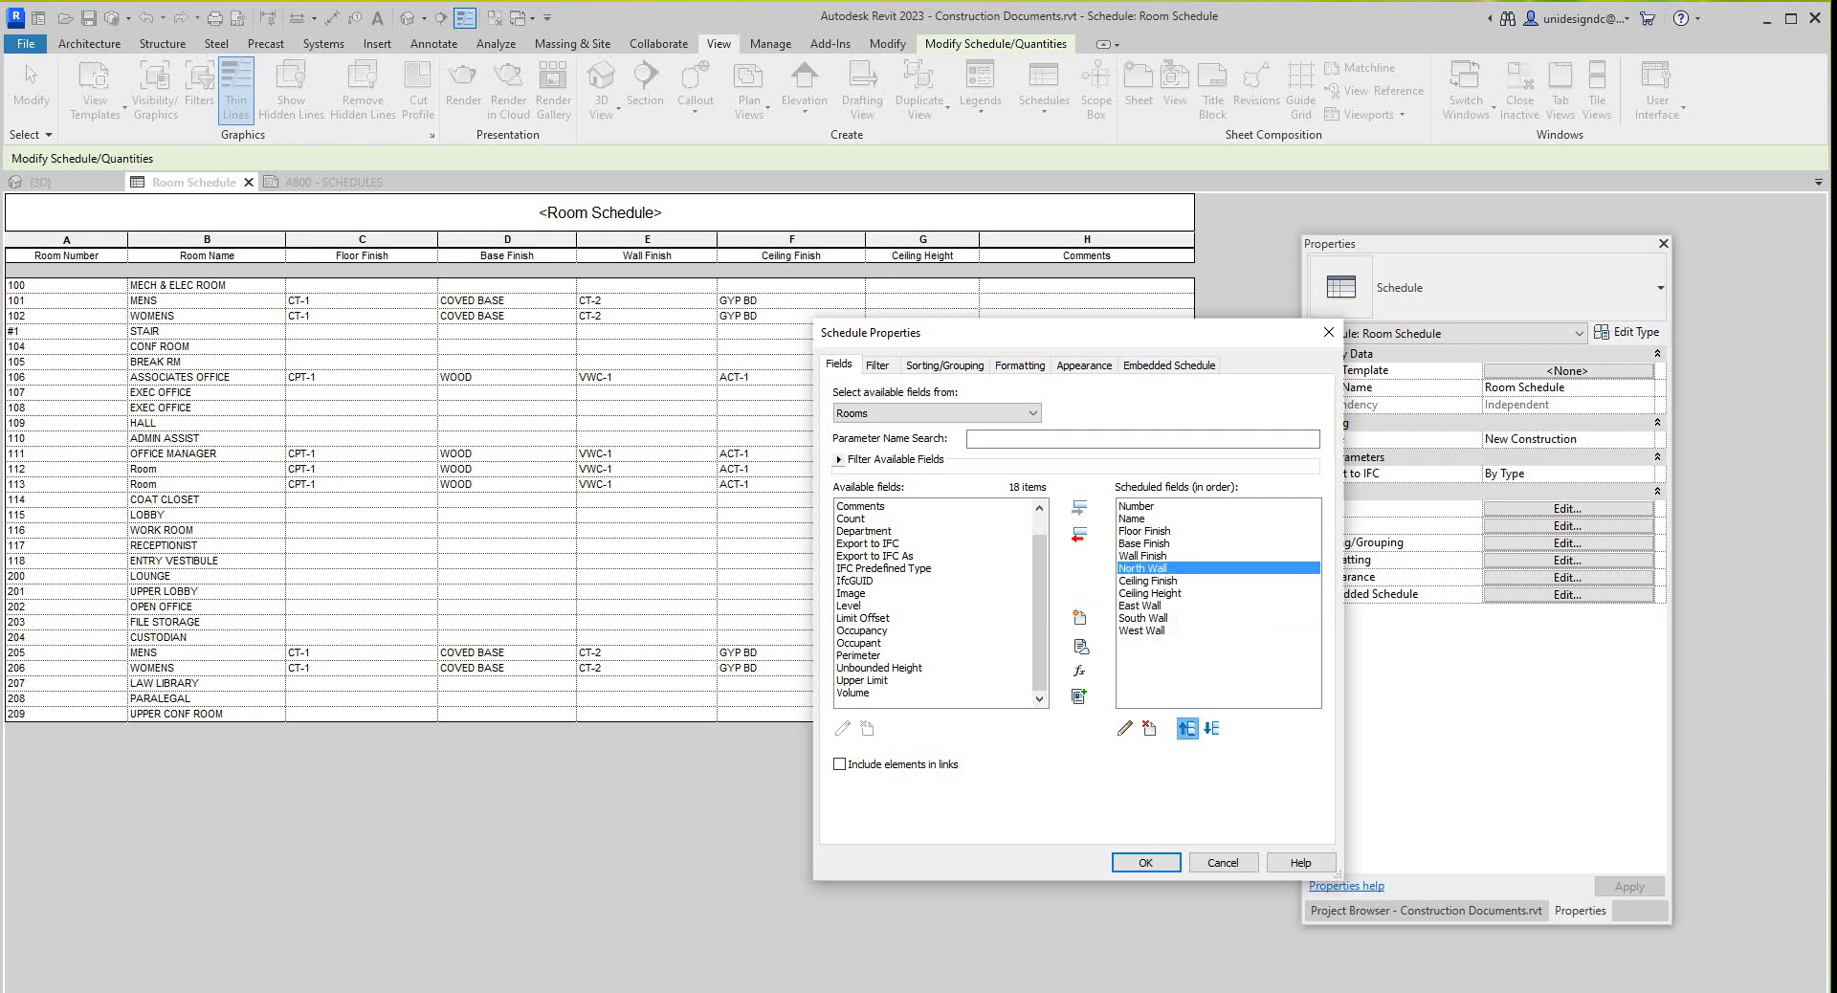
{"action": "left_click", "coordinate": [1186, 728]}
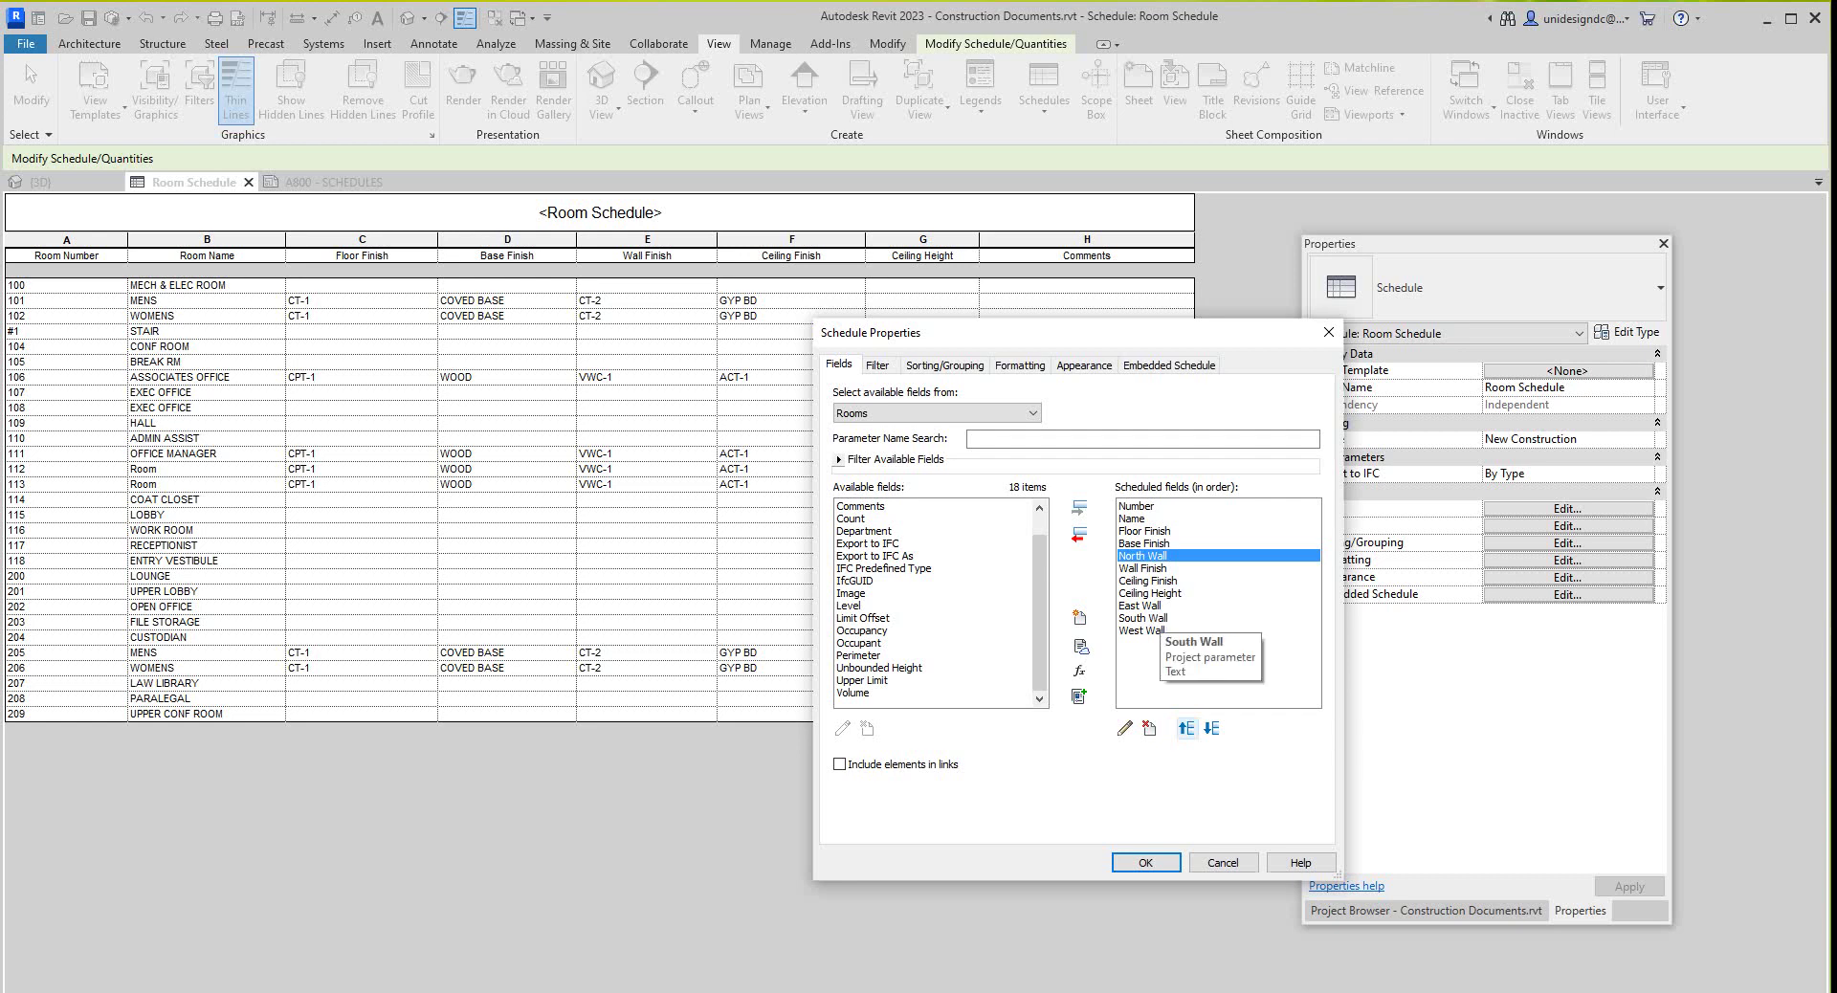
Move the East Wall field up in the scheduled fields so it directly follows North Wall.
{"action": "left_click", "coordinate": [1144, 605]}
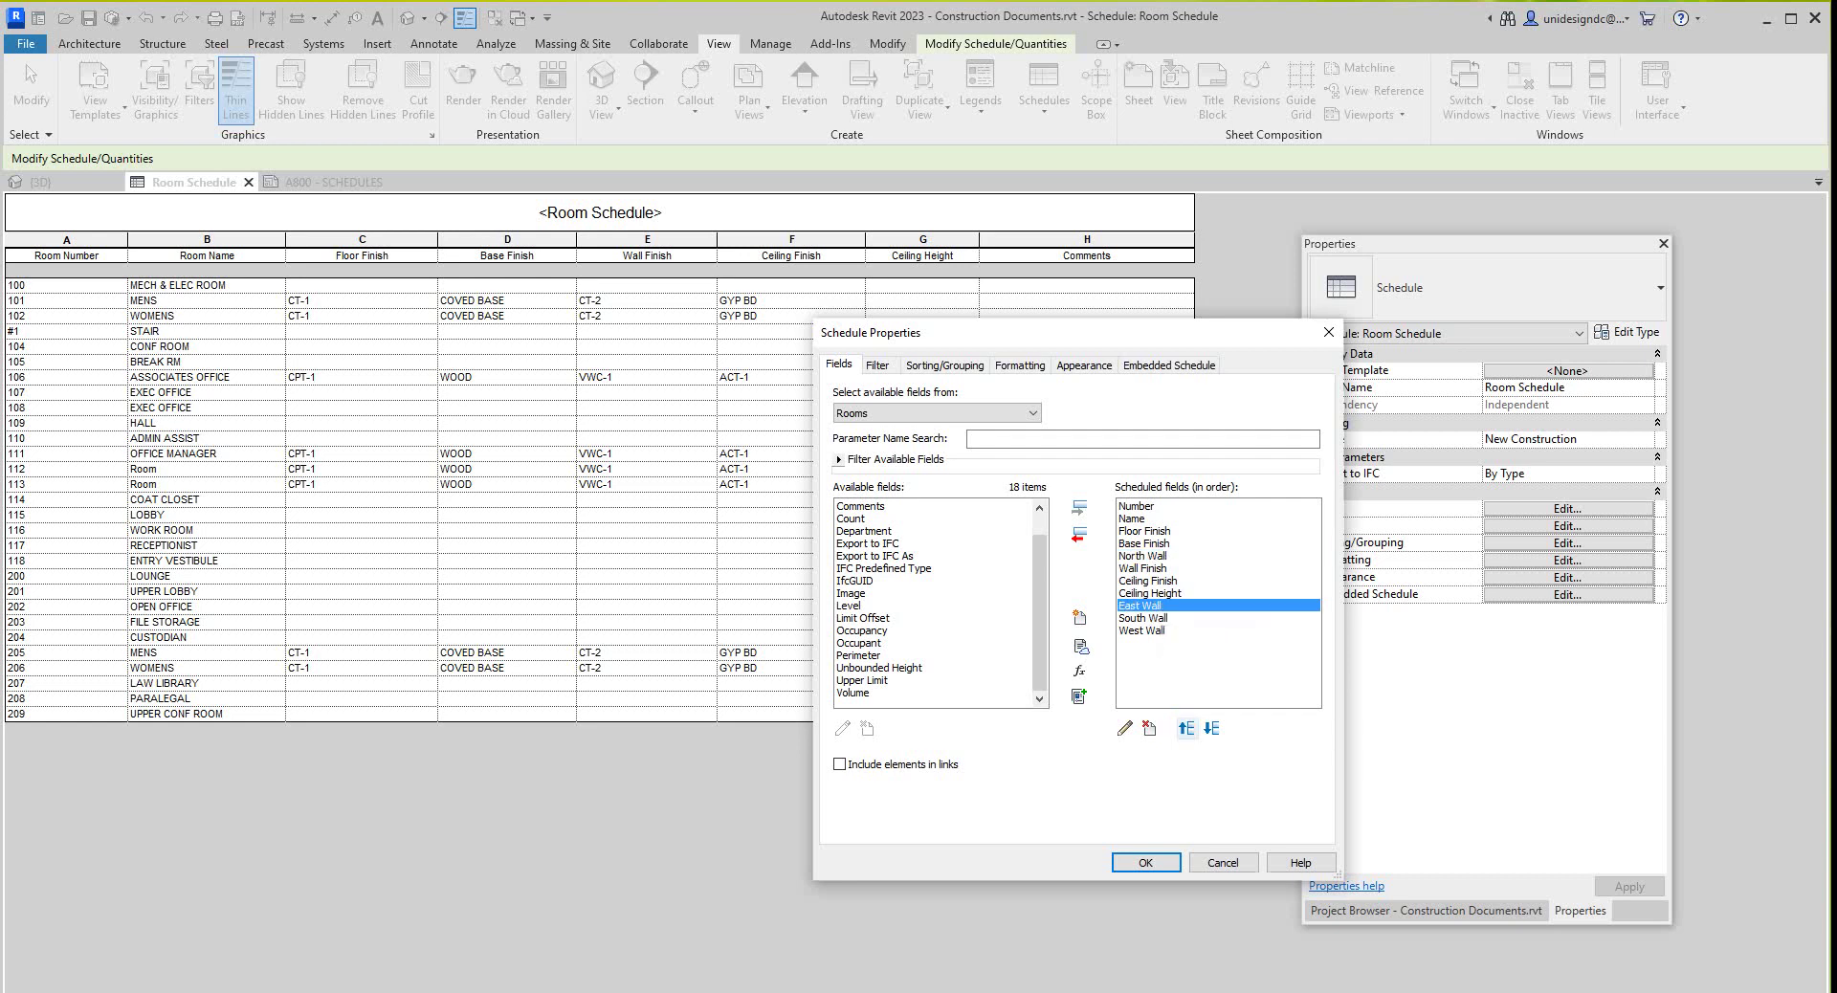
{"action": "left_click", "coordinate": [1186, 728]}
{"action": "left_click", "coordinate": [1187, 728]}
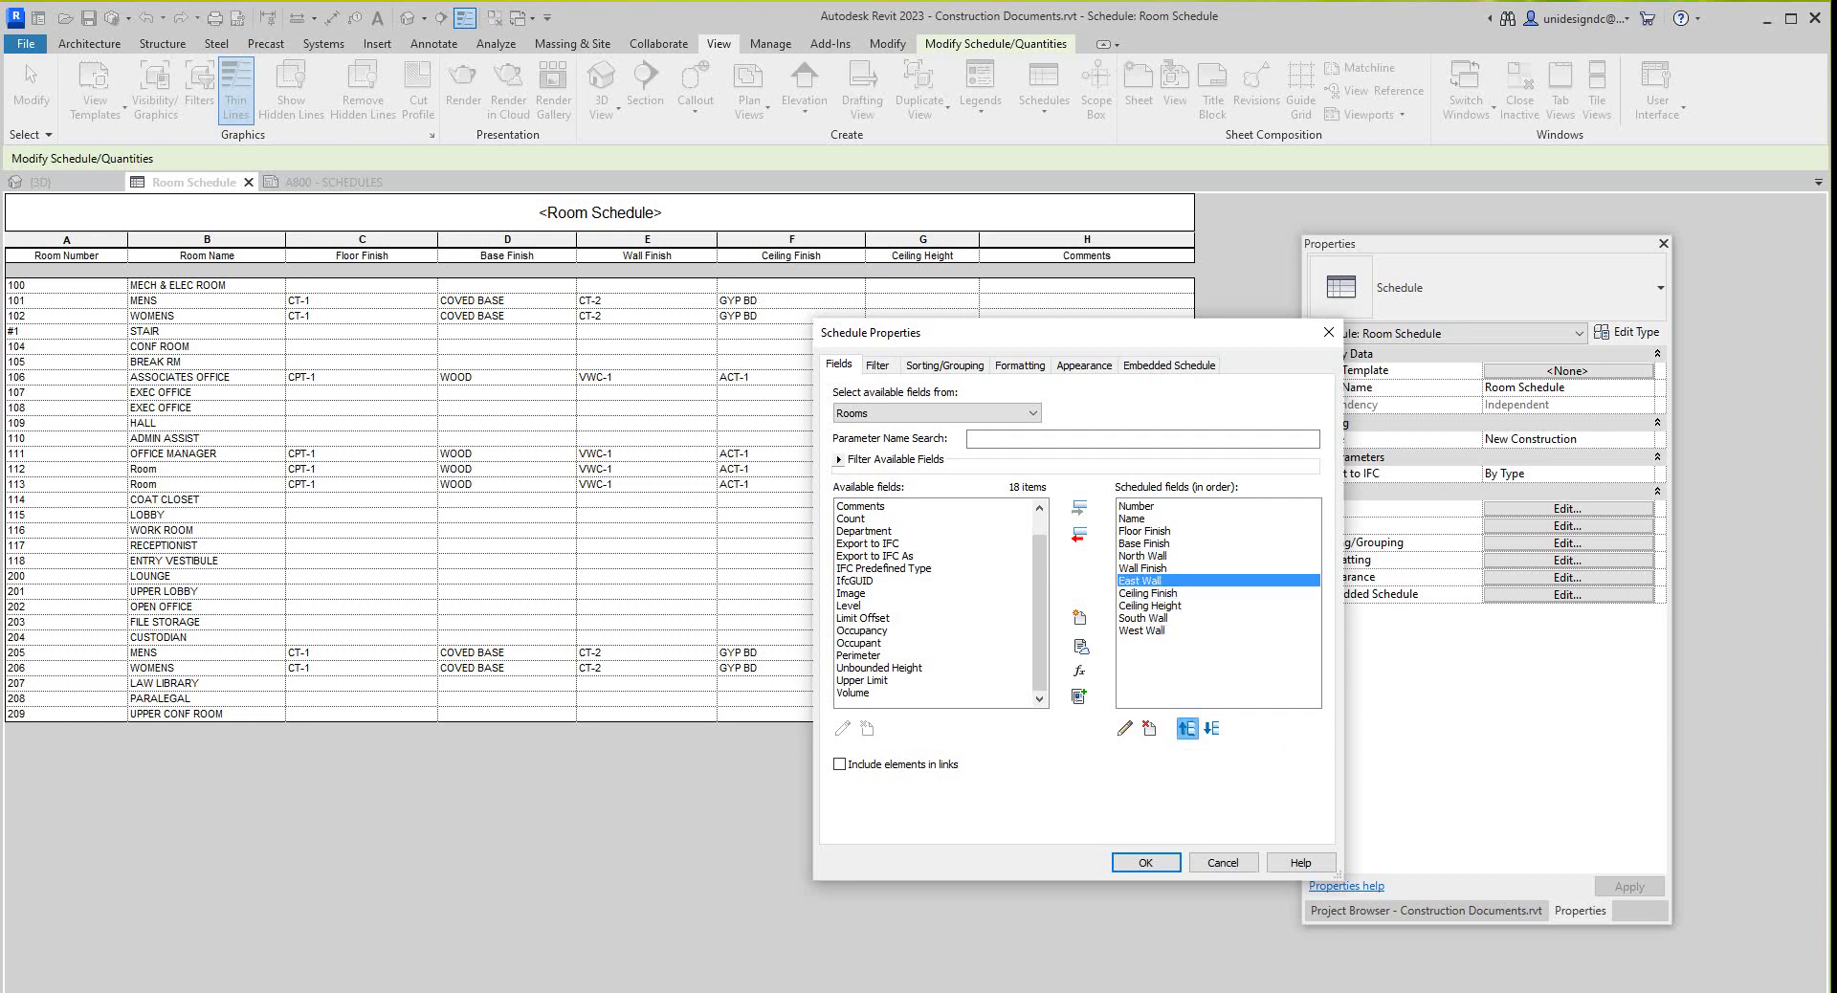
{"action": "left_click", "coordinate": [1186, 728]}
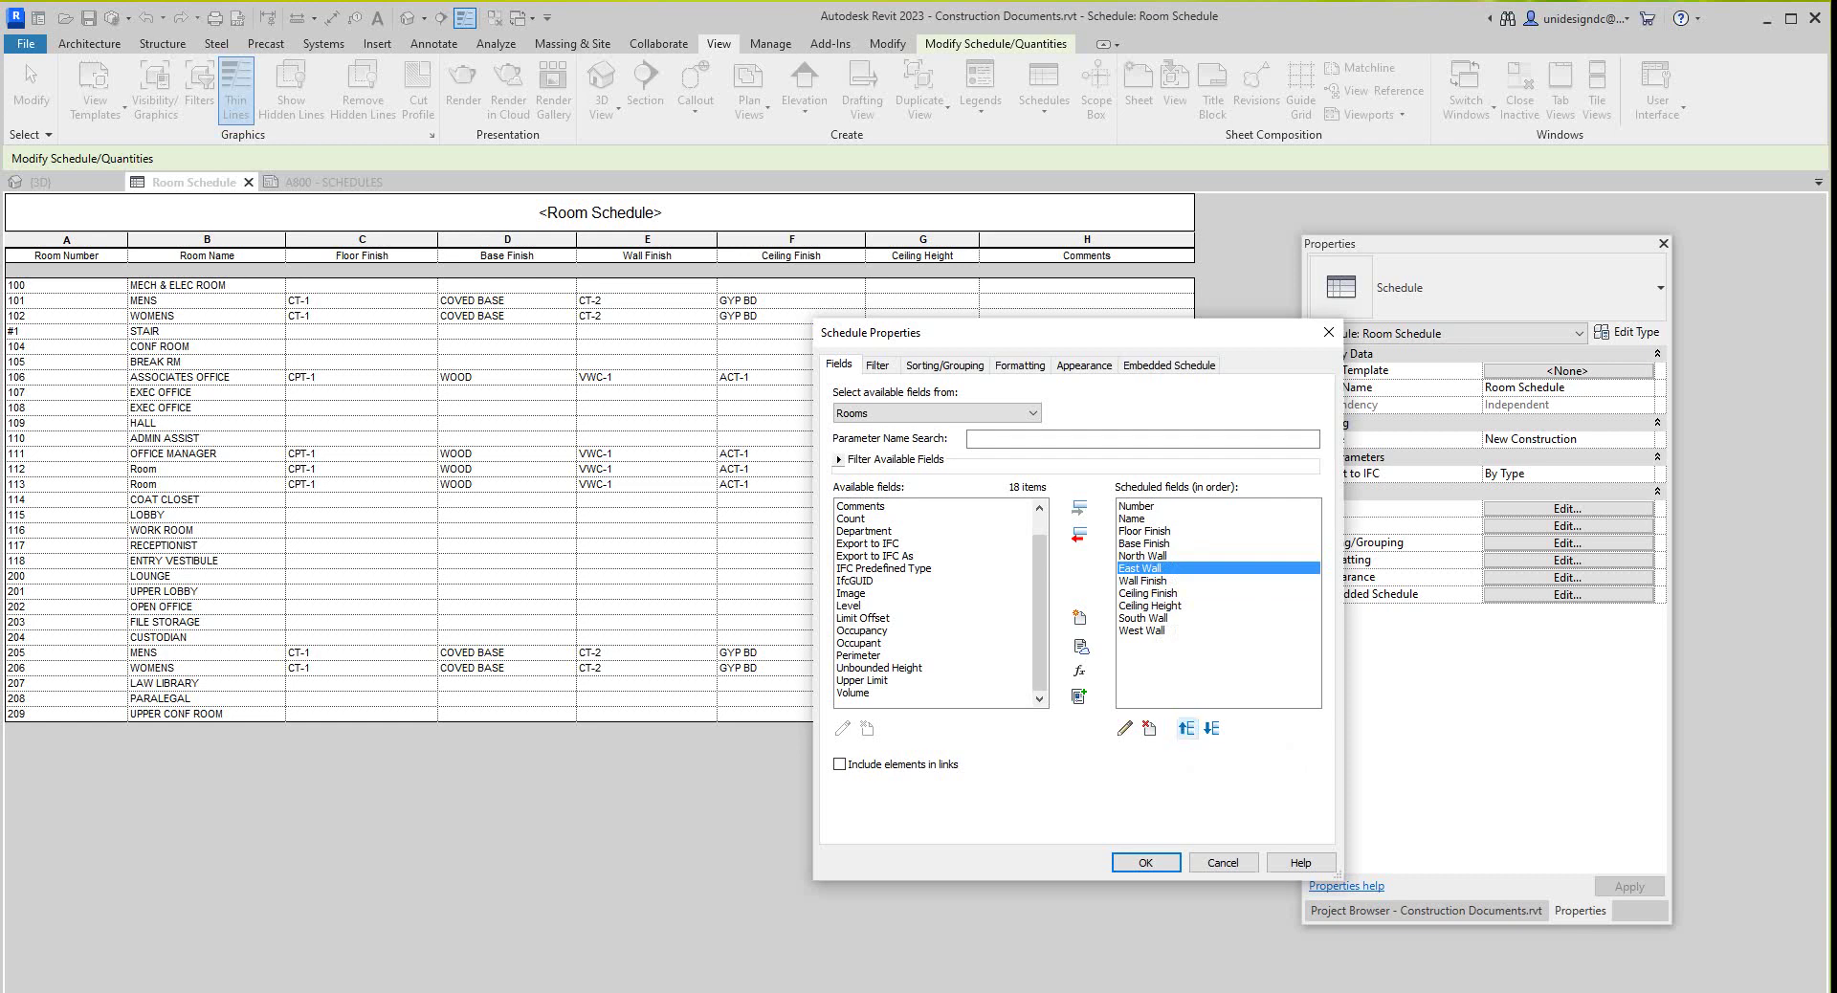
Move the West Wall field up in the scheduled fields so it directly follows East Wall.
{"action": "left_click", "coordinate": [1142, 630]}
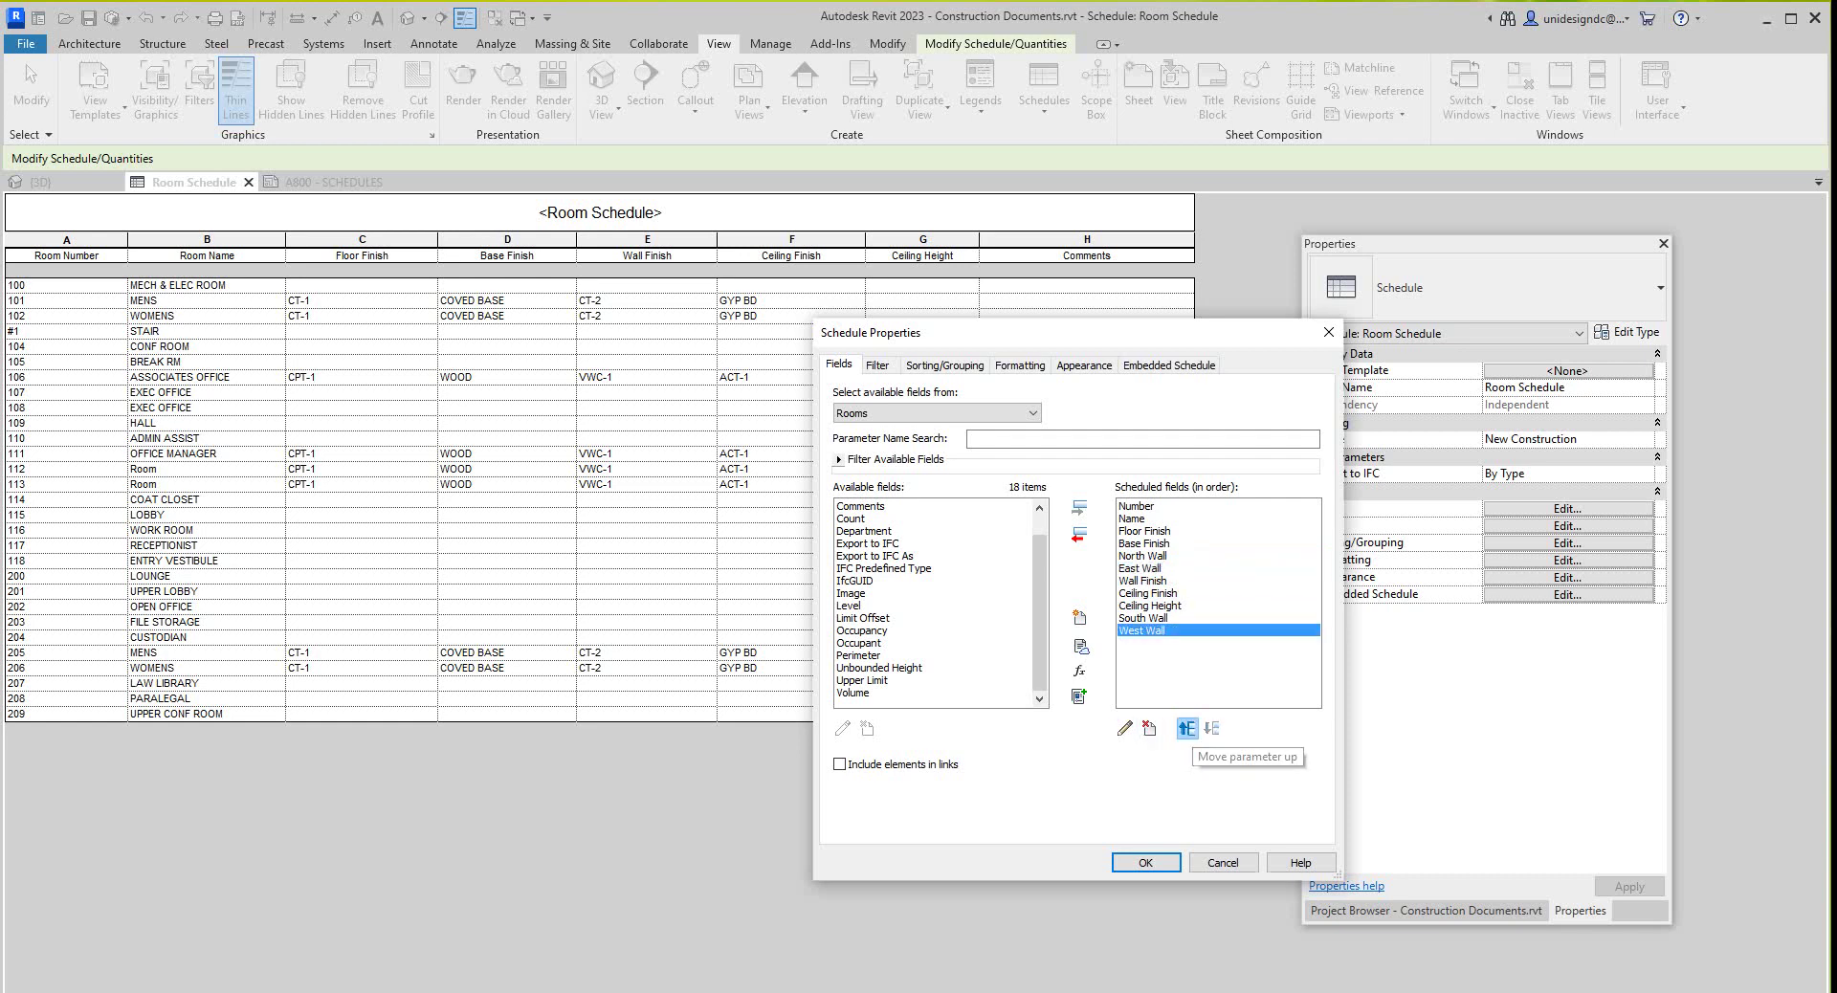
{"action": "left_click", "coordinate": [1186, 728]}
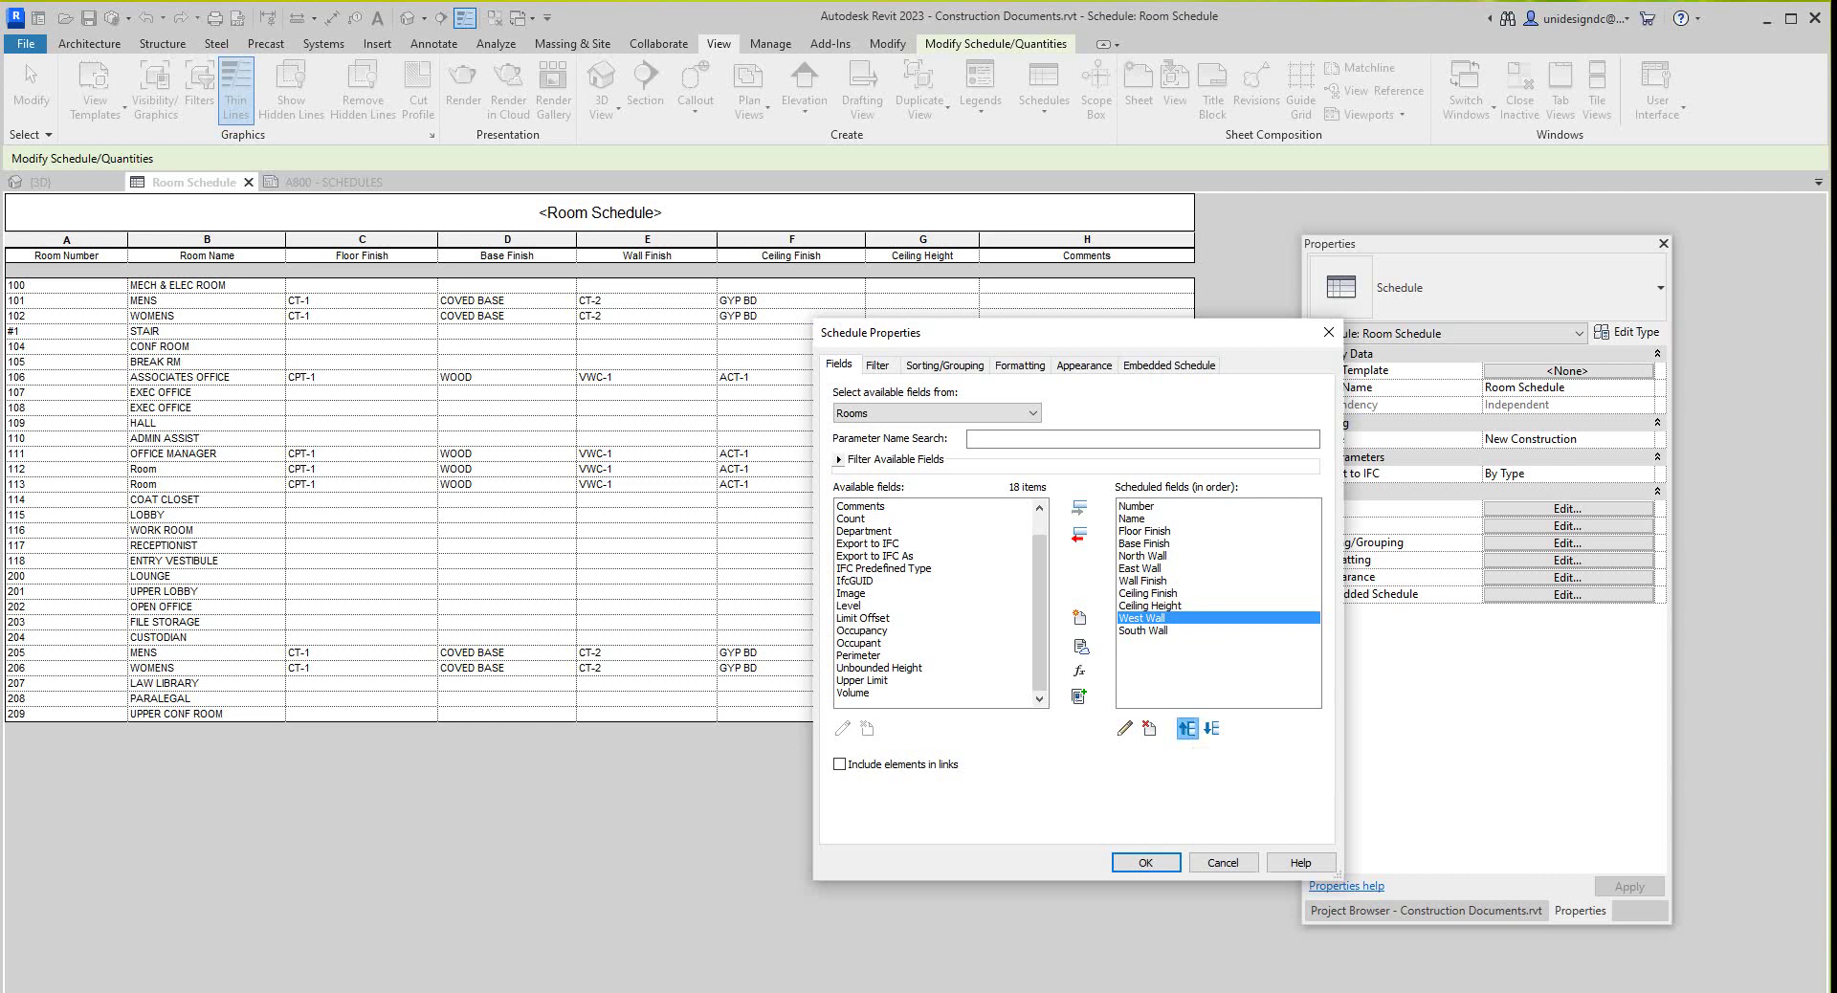
{"action": "left_click", "coordinate": [1187, 728]}
{"action": "left_click", "coordinate": [1187, 728]}
{"action": "left_click", "coordinate": [1187, 728]}
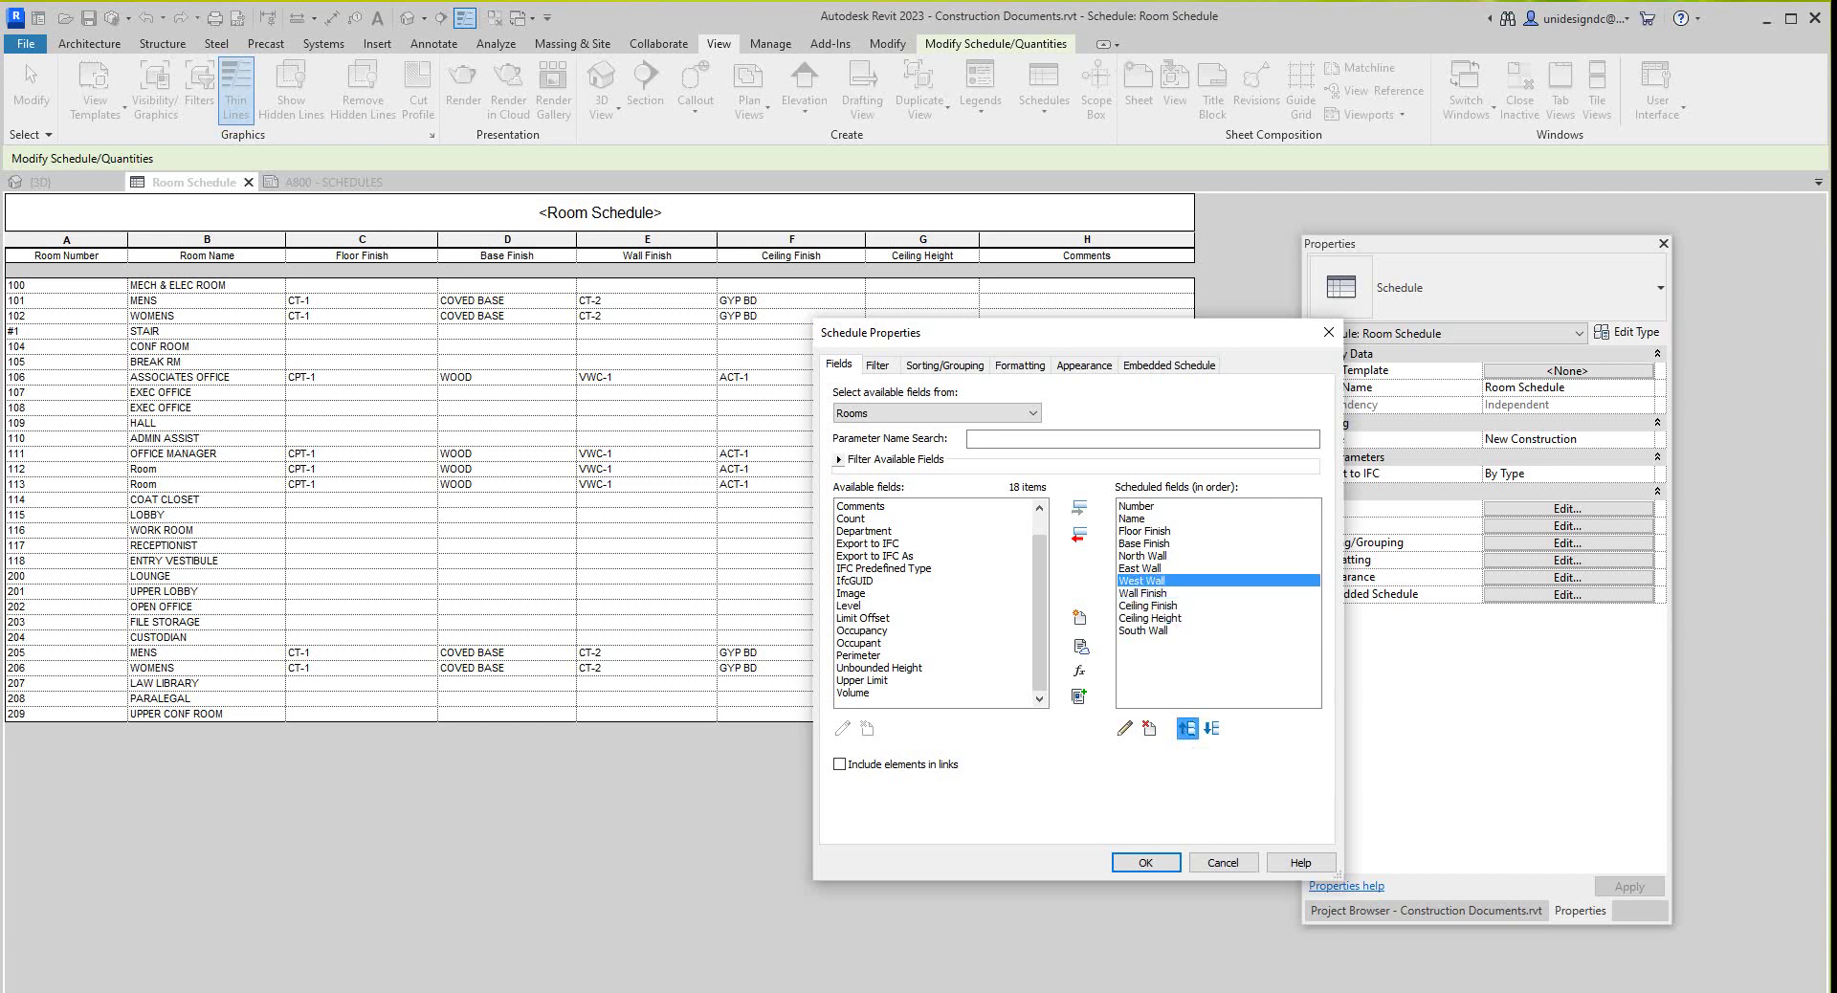
Move the South Wall field up in the scheduled fields so it directly follows West Wall.
{"action": "left_click", "coordinate": [1144, 631]}
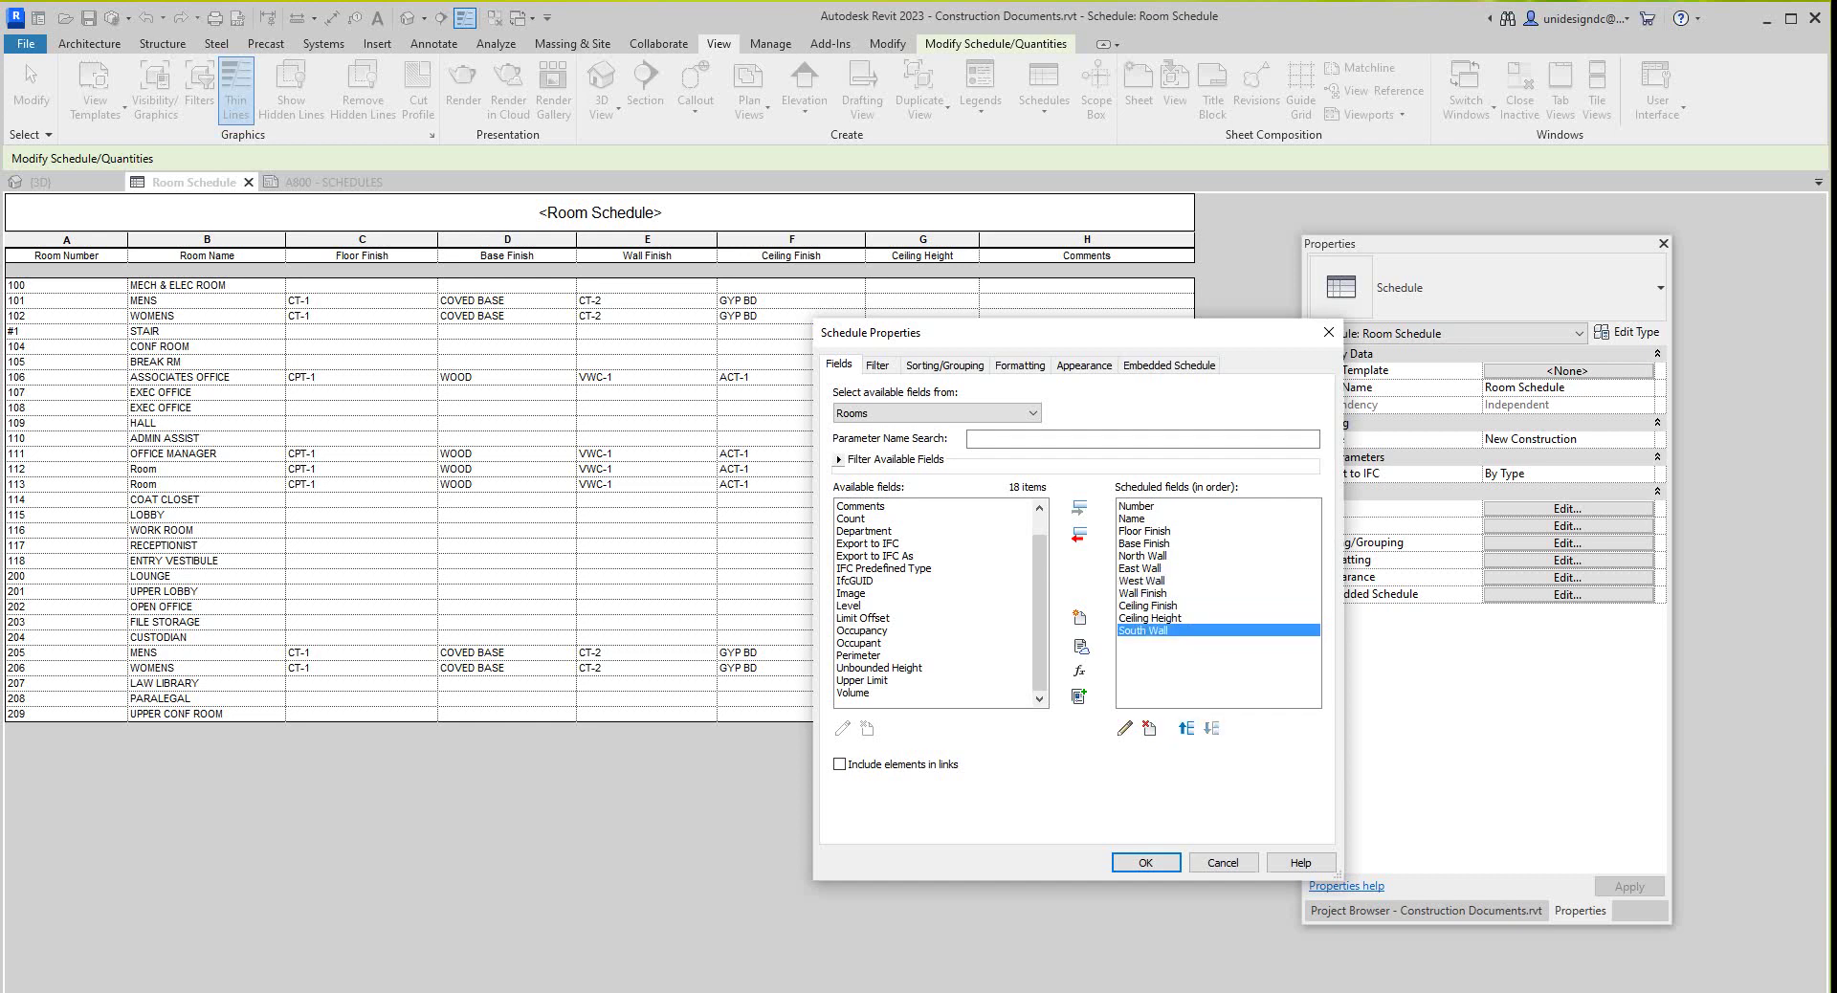
{"action": "left_click", "coordinate": [1186, 728]}
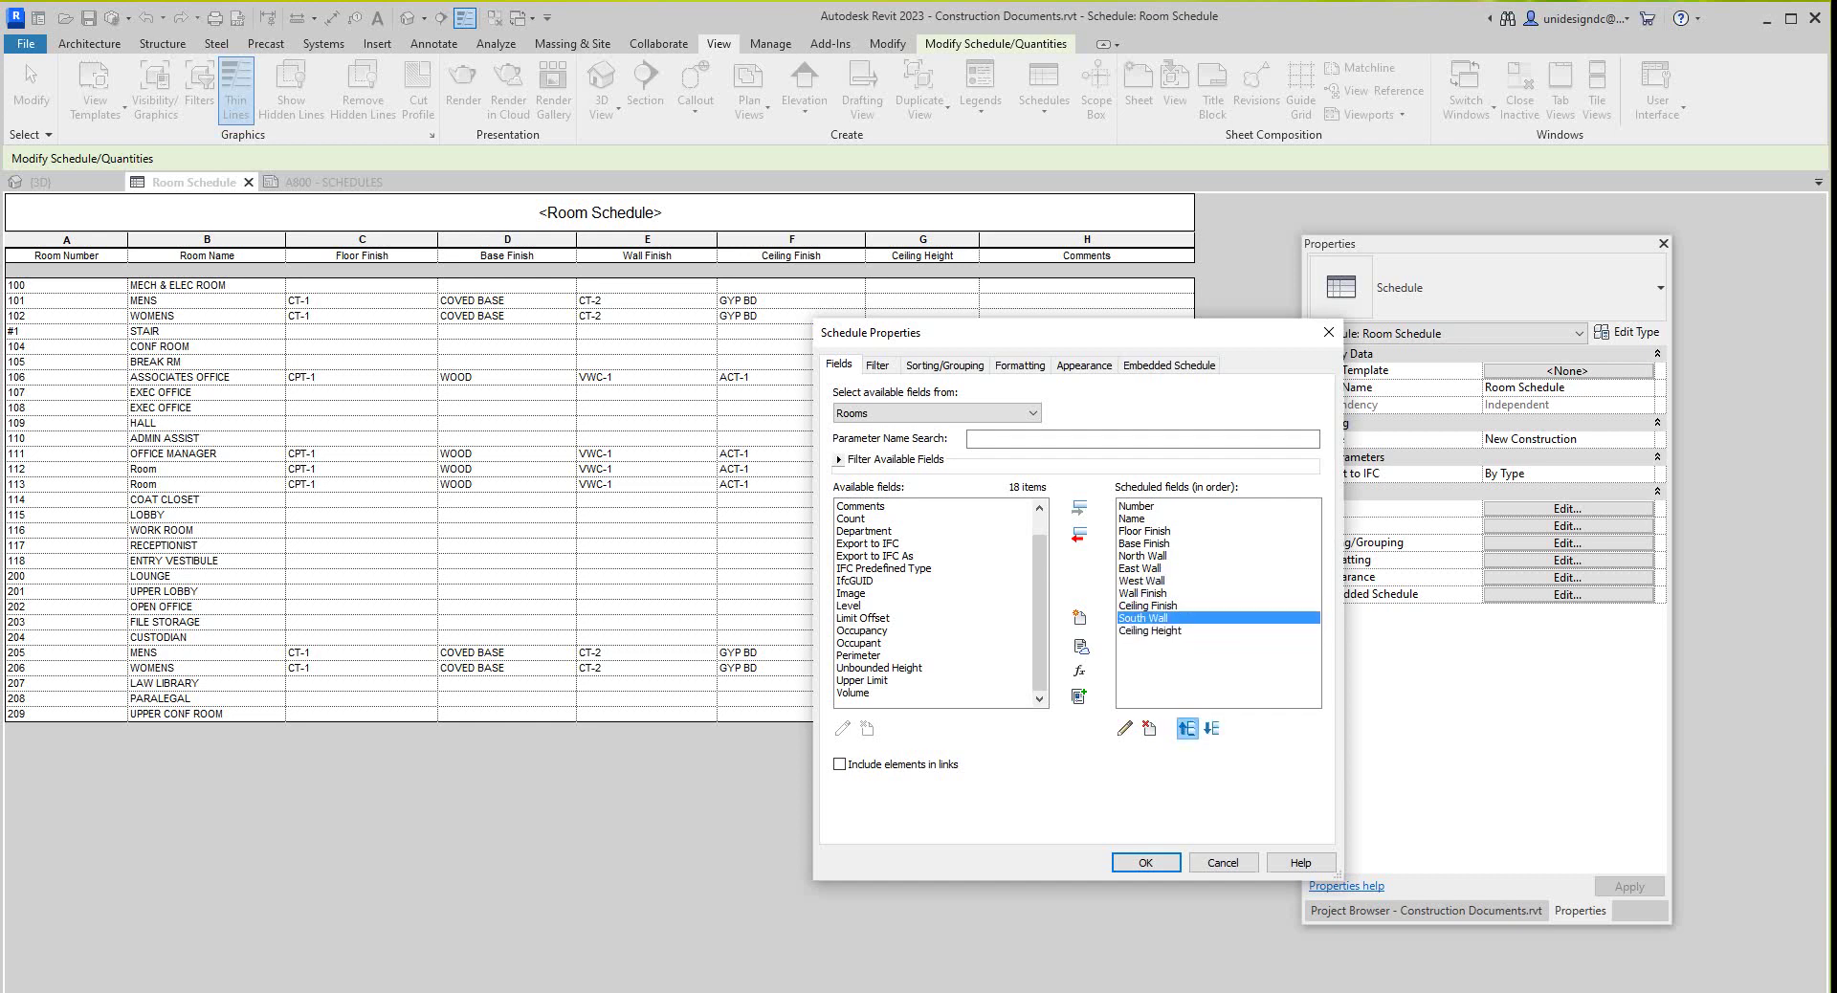
{"action": "left_click", "coordinate": [1186, 728]}
{"action": "left_click", "coordinate": [1187, 728]}
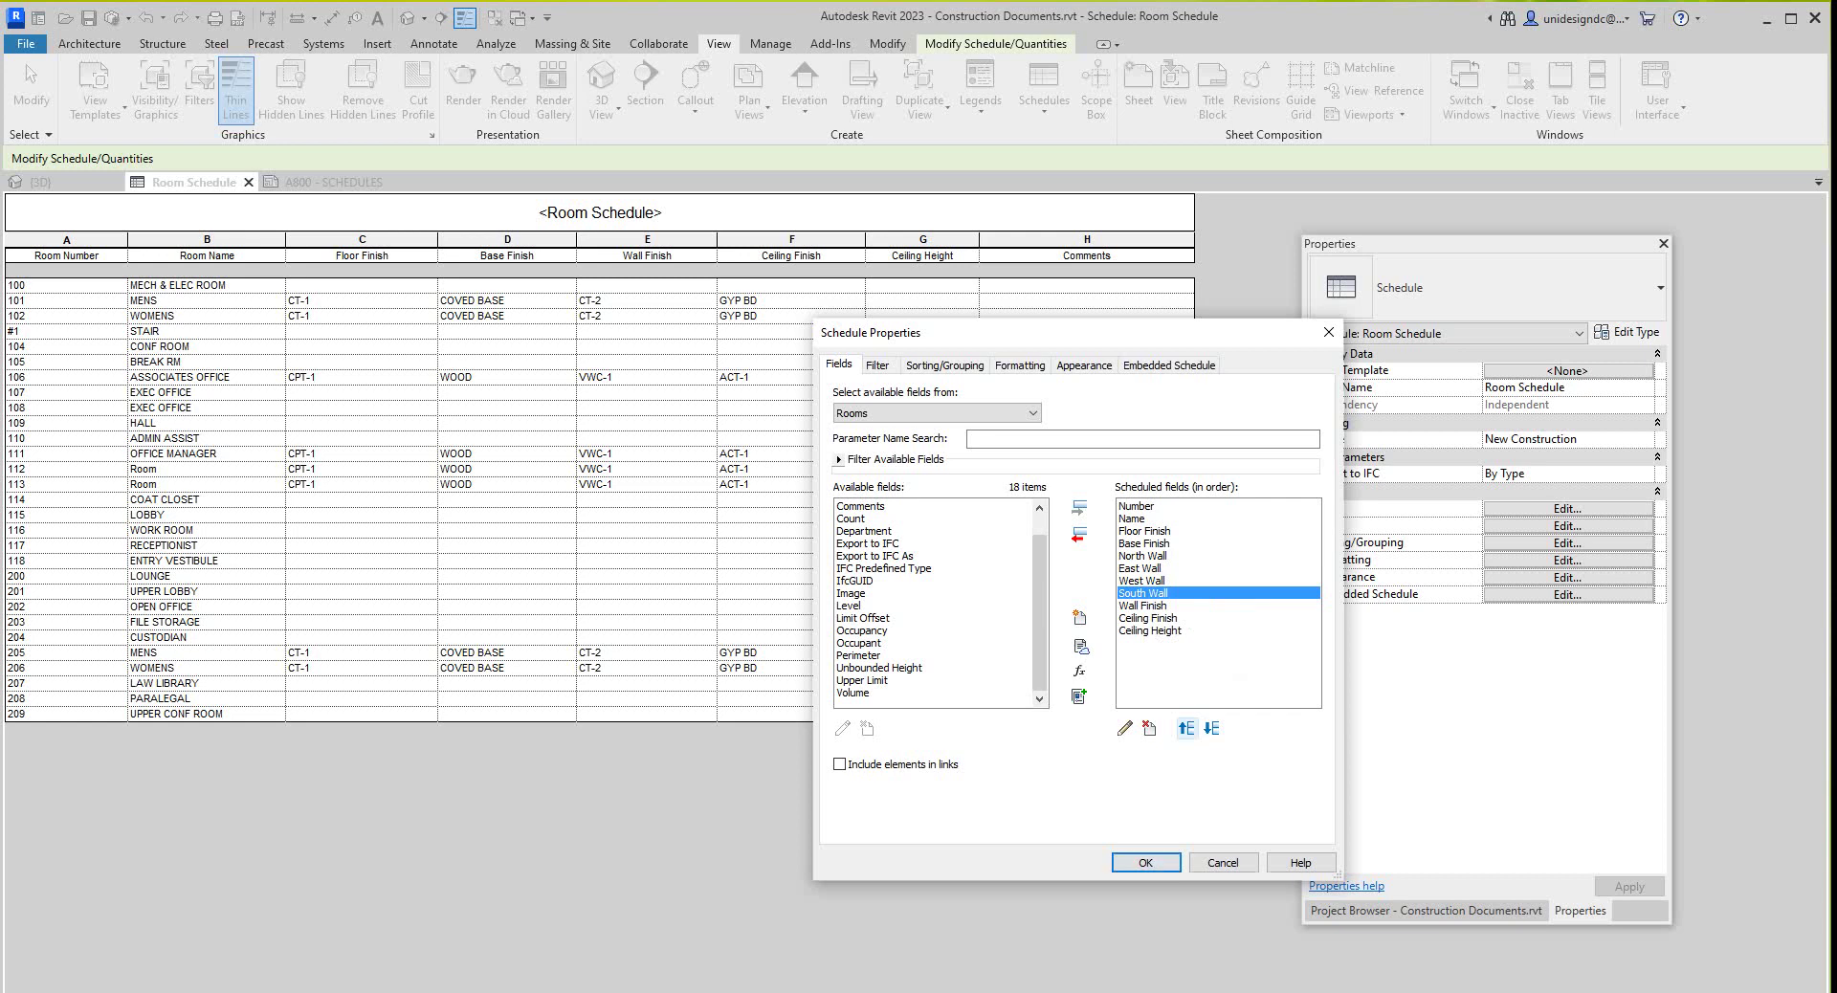
Shorten the column heading of the North Wall field to North in the schedule formatting.
{"action": "left_click_drag", "start_coordinate": [1184, 342], "coordinate": [994, 365]}
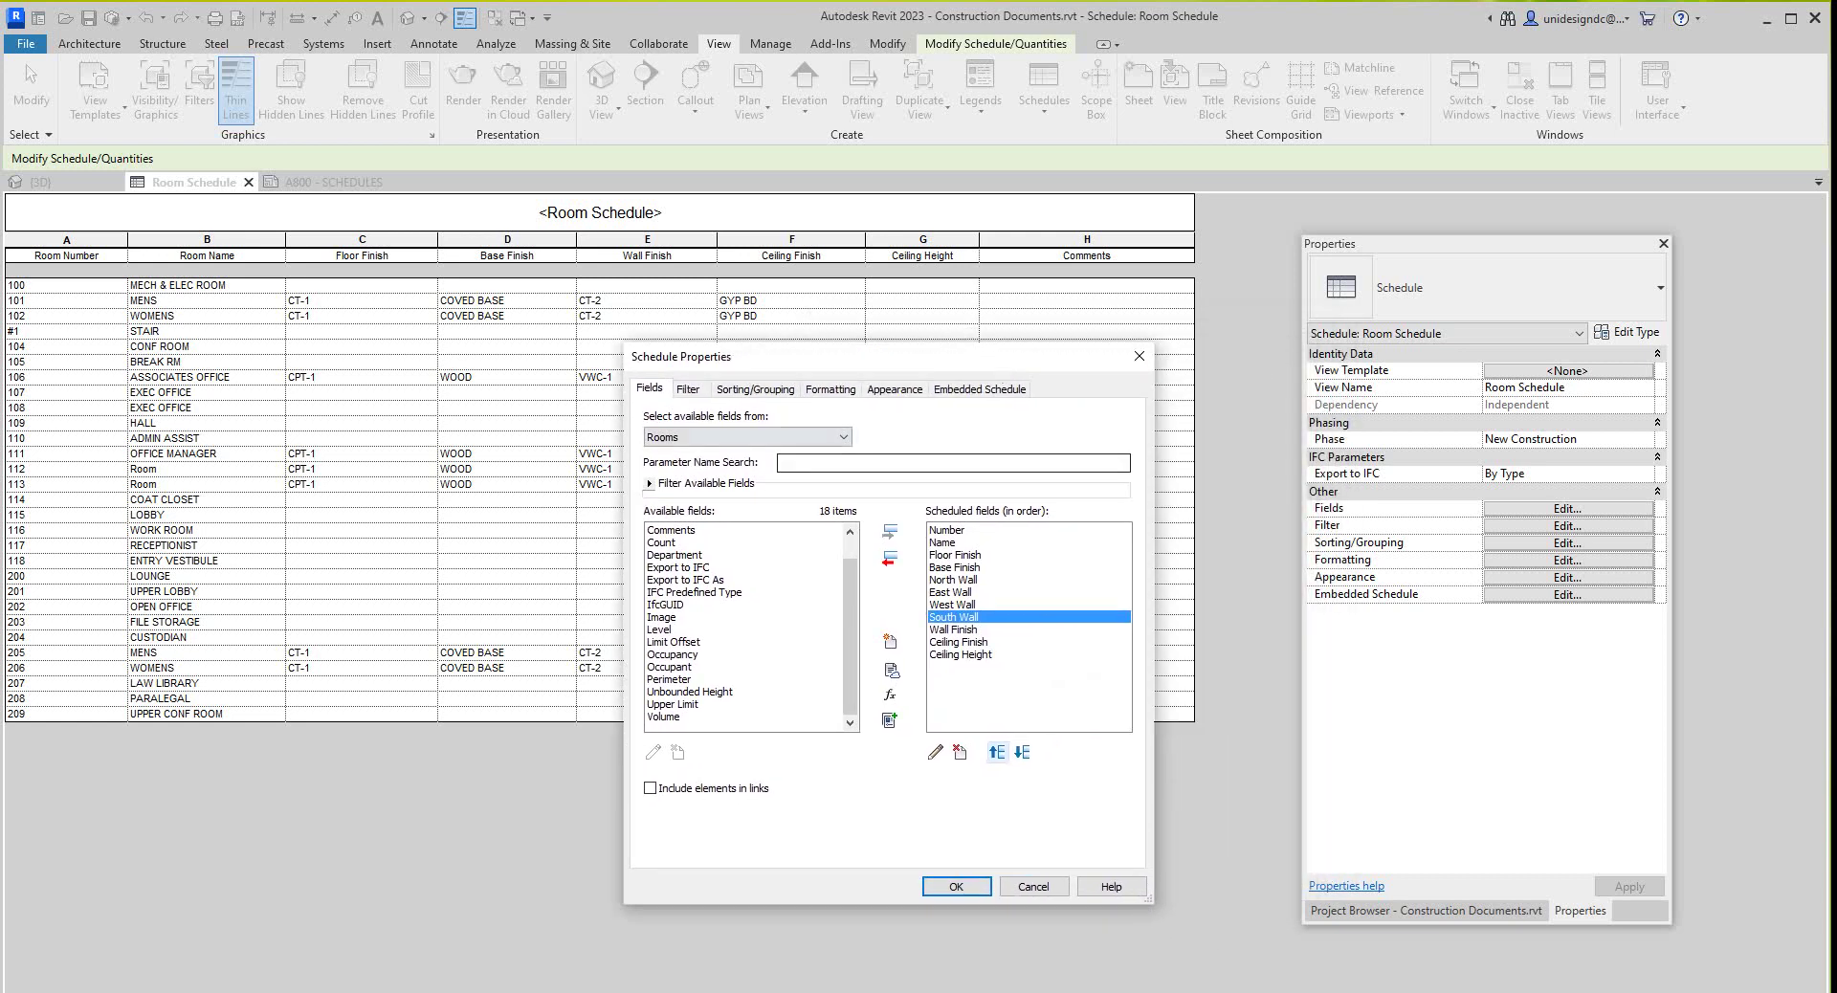
{"action": "left_click", "coordinate": [755, 388]}
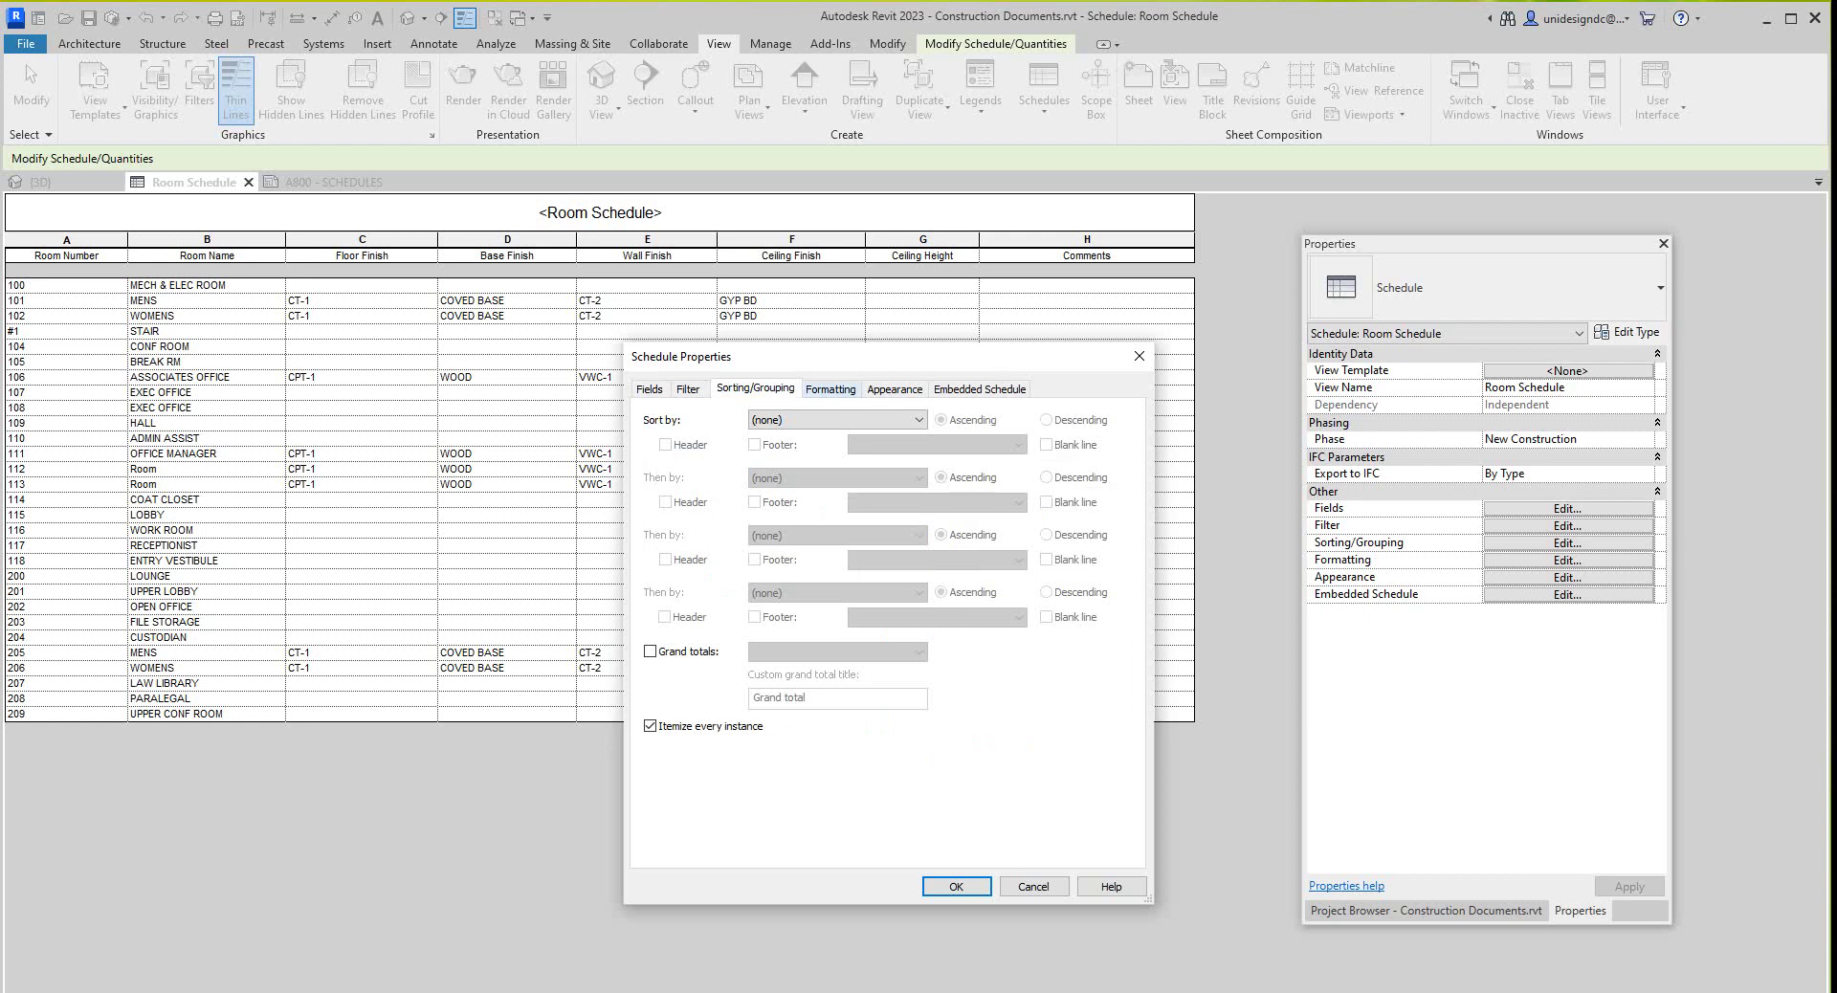
{"action": "left_click", "coordinate": [830, 388]}
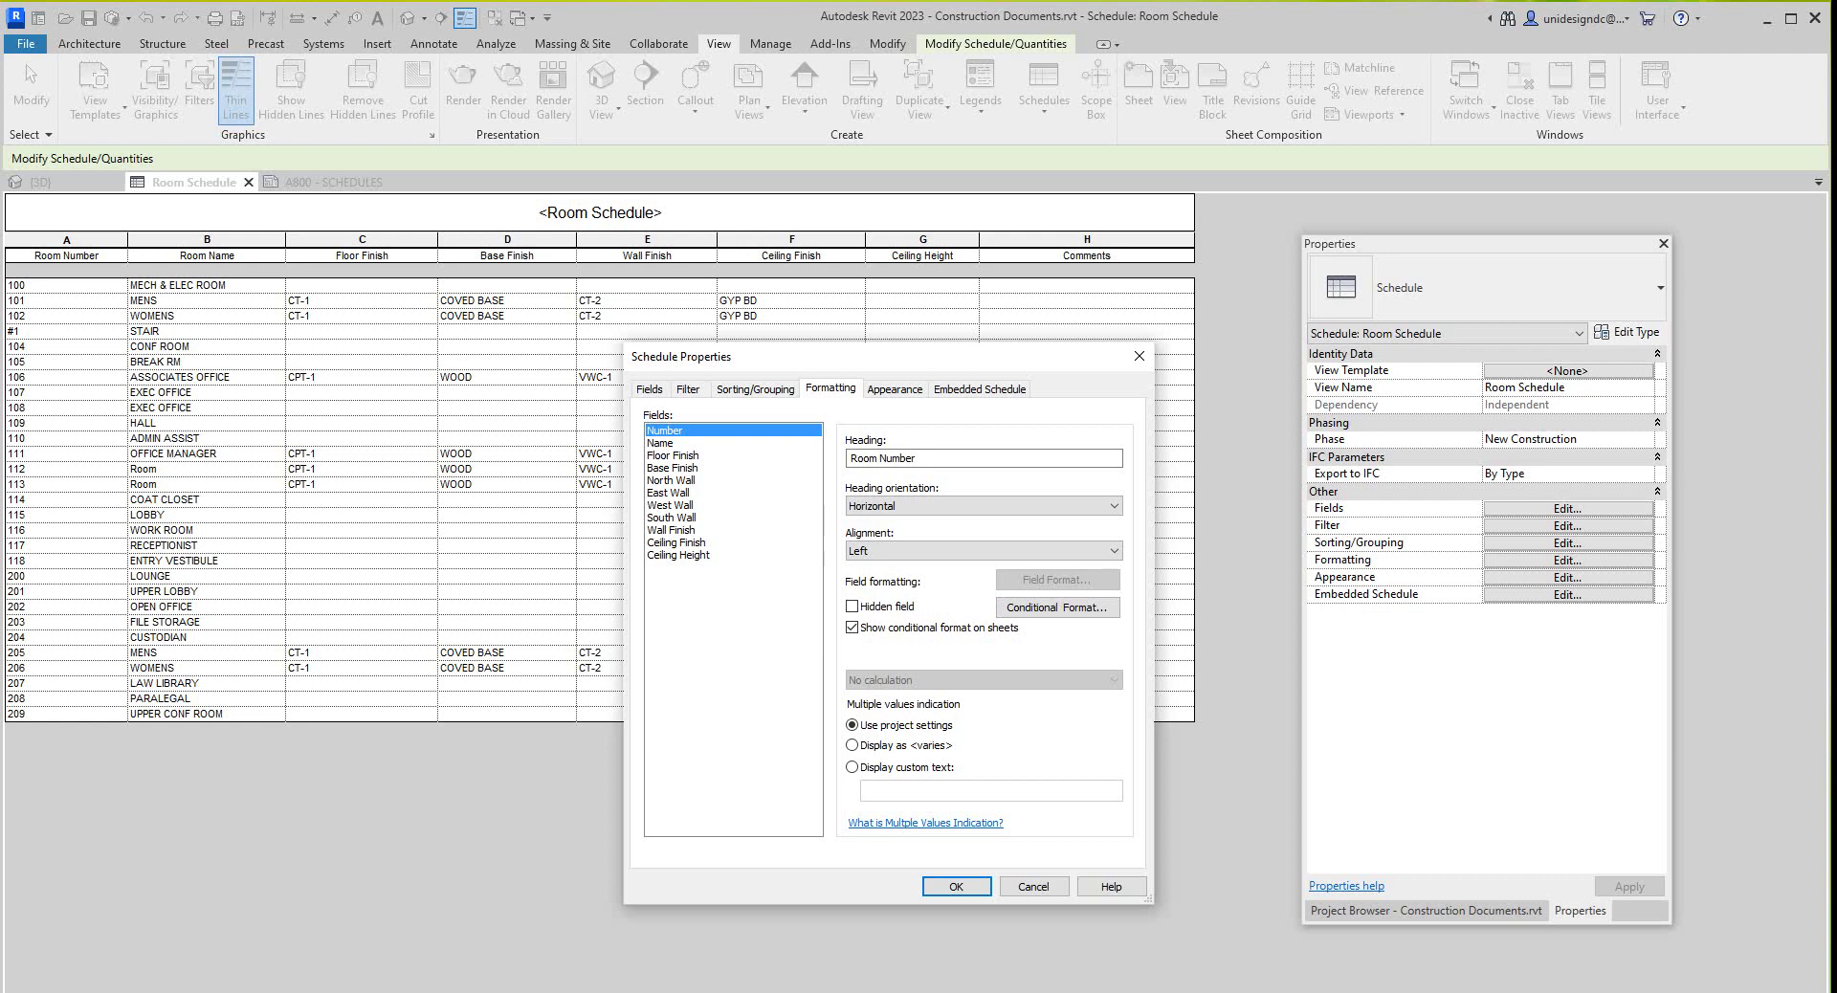
{"action": "left_click", "coordinate": [672, 480]}
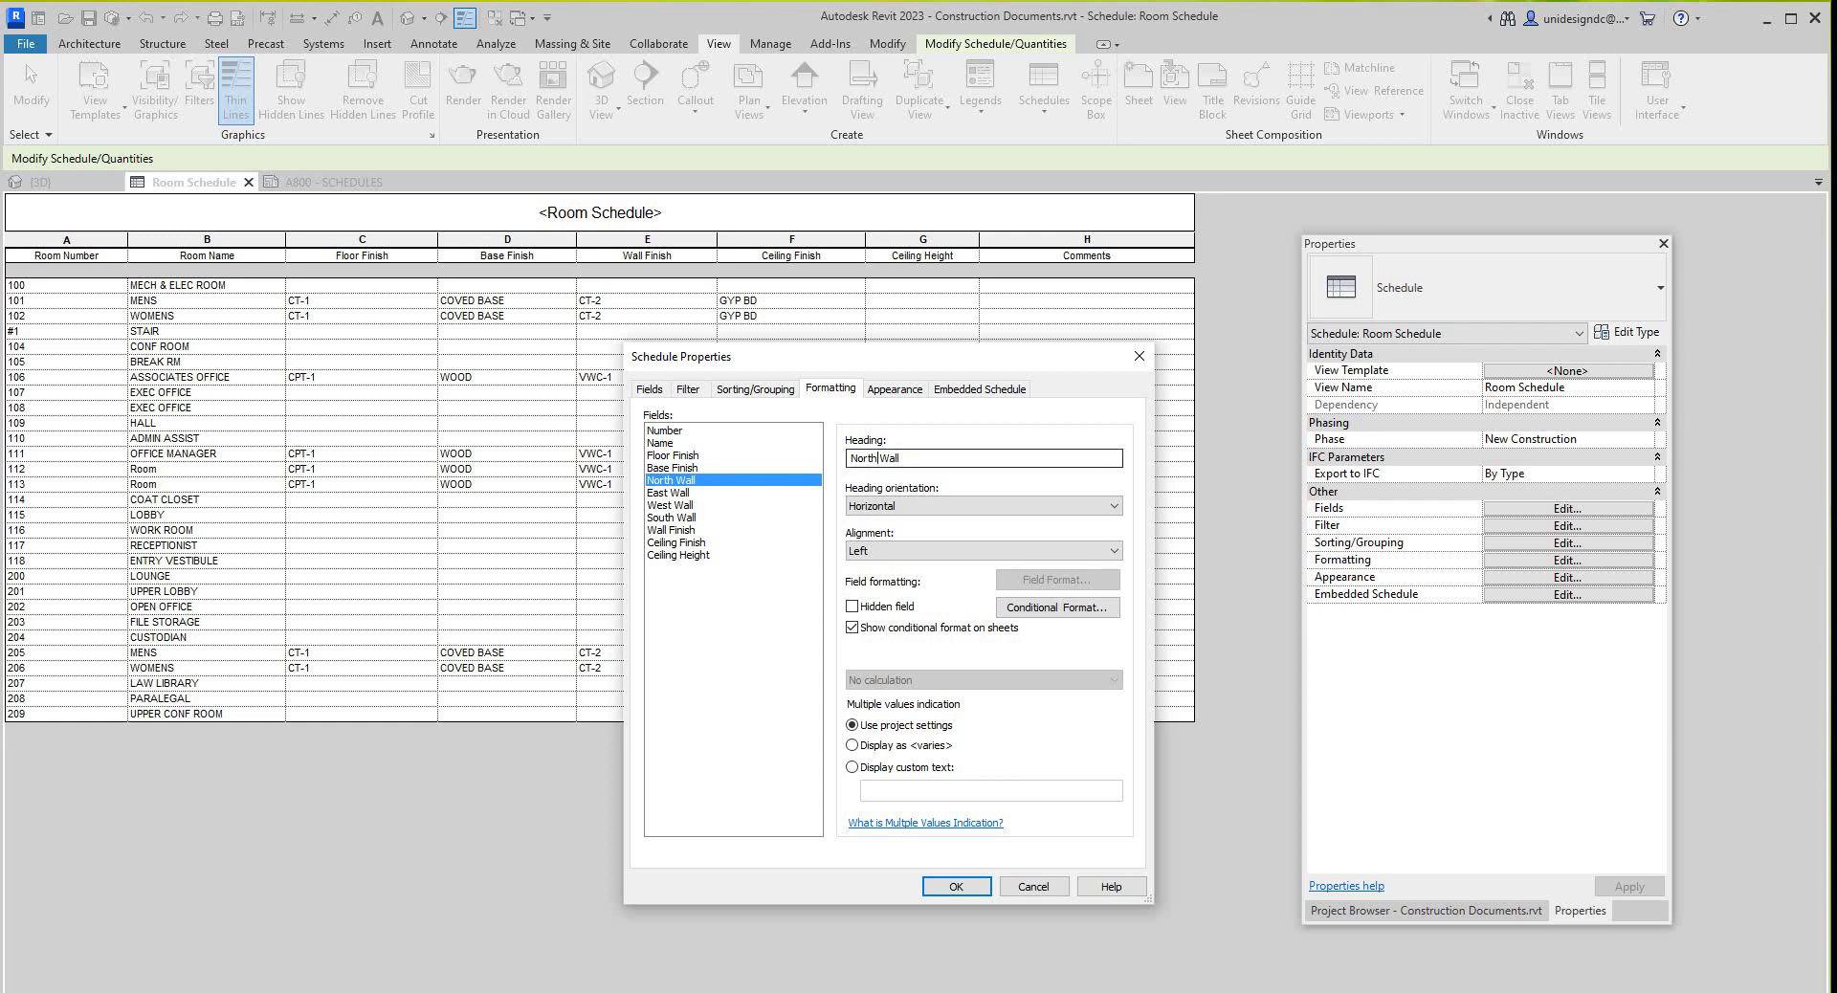
{"action": "left_click_drag", "start_coordinate": [878, 458], "coordinate": [900, 459]}
{"action": "key", "text": "BackSpace"}
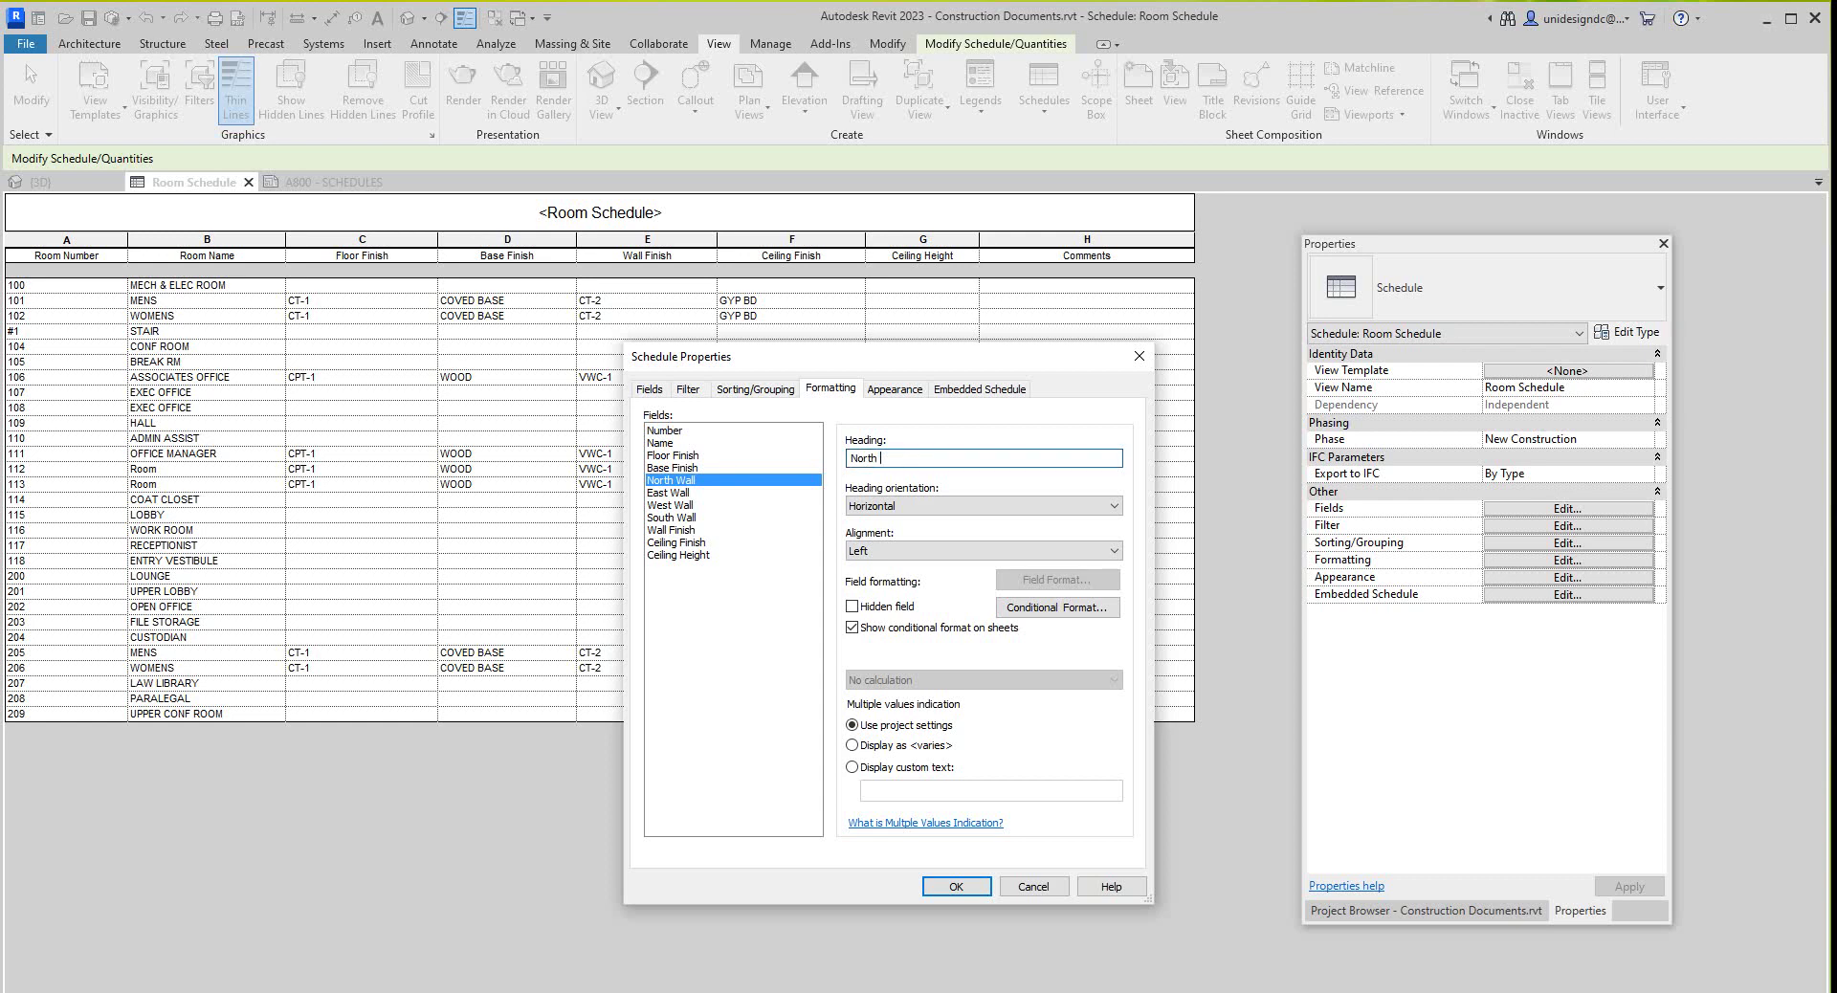
Shorten the column headings of the East Wall and West Wall fields to East and West.
{"action": "left_click", "coordinate": [670, 493]}
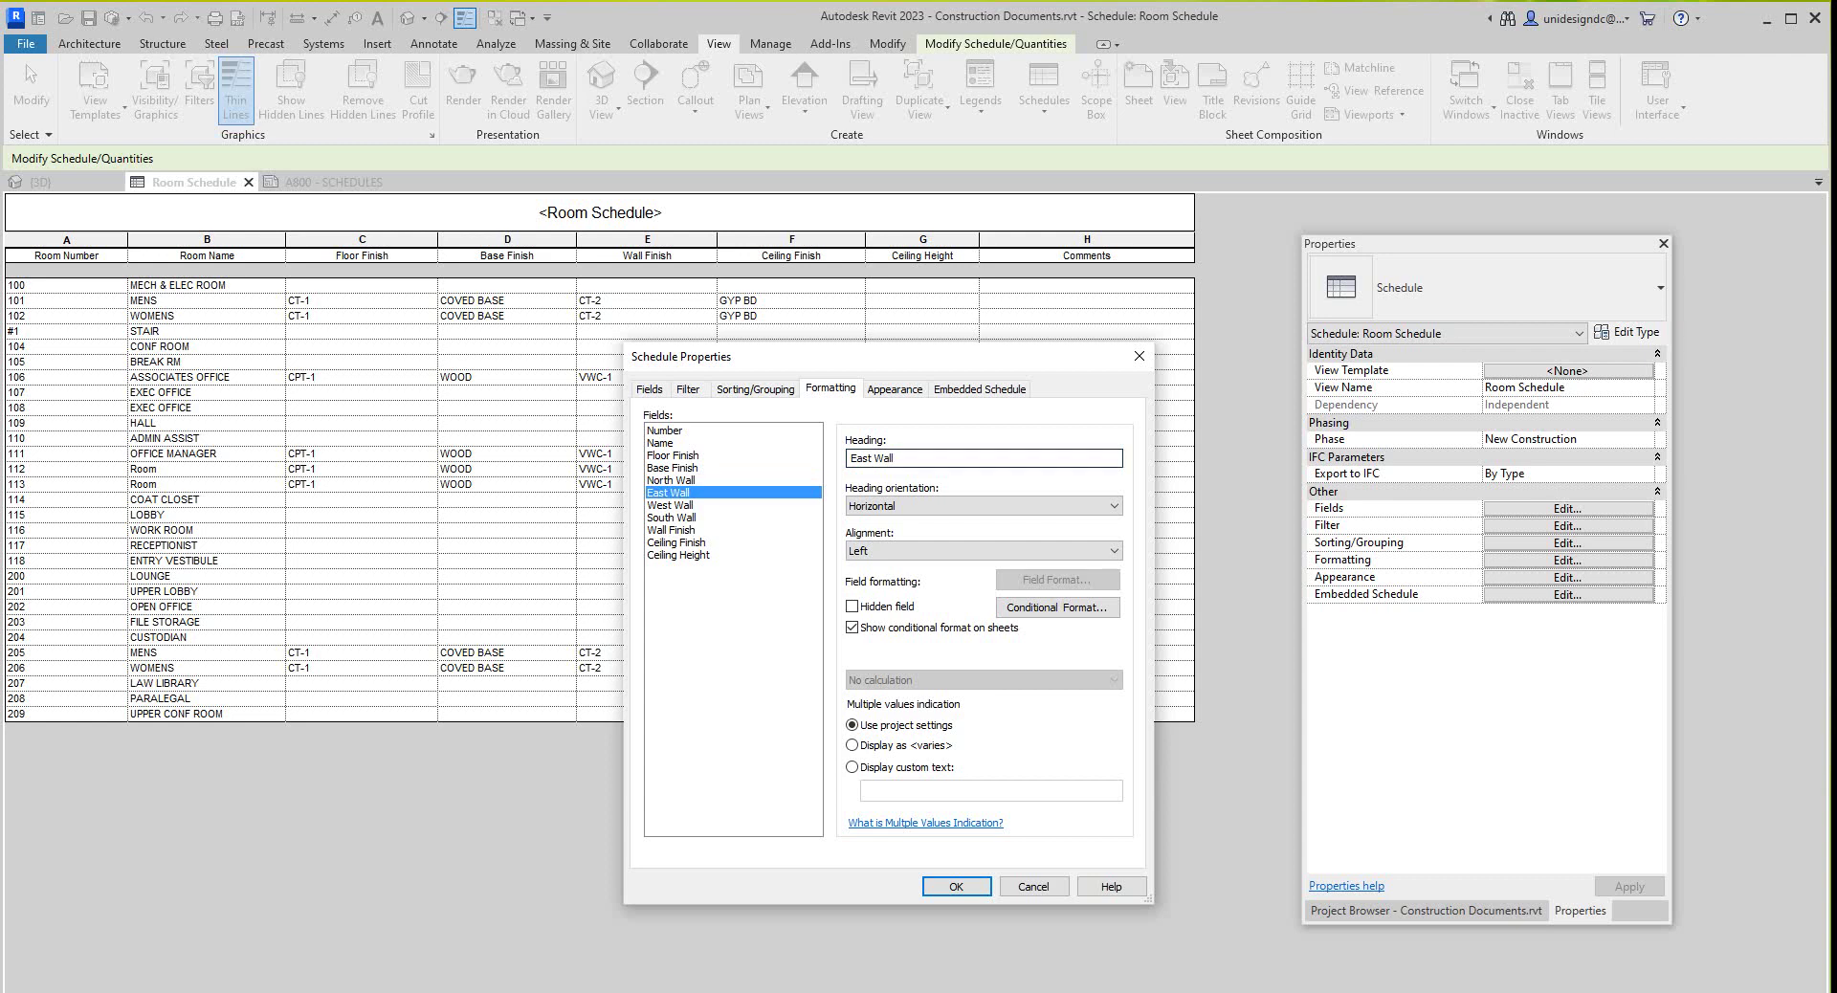
{"action": "left_click", "coordinate": [893, 458]}
{"action": "left_click_drag", "start_coordinate": [873, 458], "coordinate": [896, 458]}
{"action": "key", "text": "BackSpace"}
{"action": "left_click", "coordinate": [670, 505]}
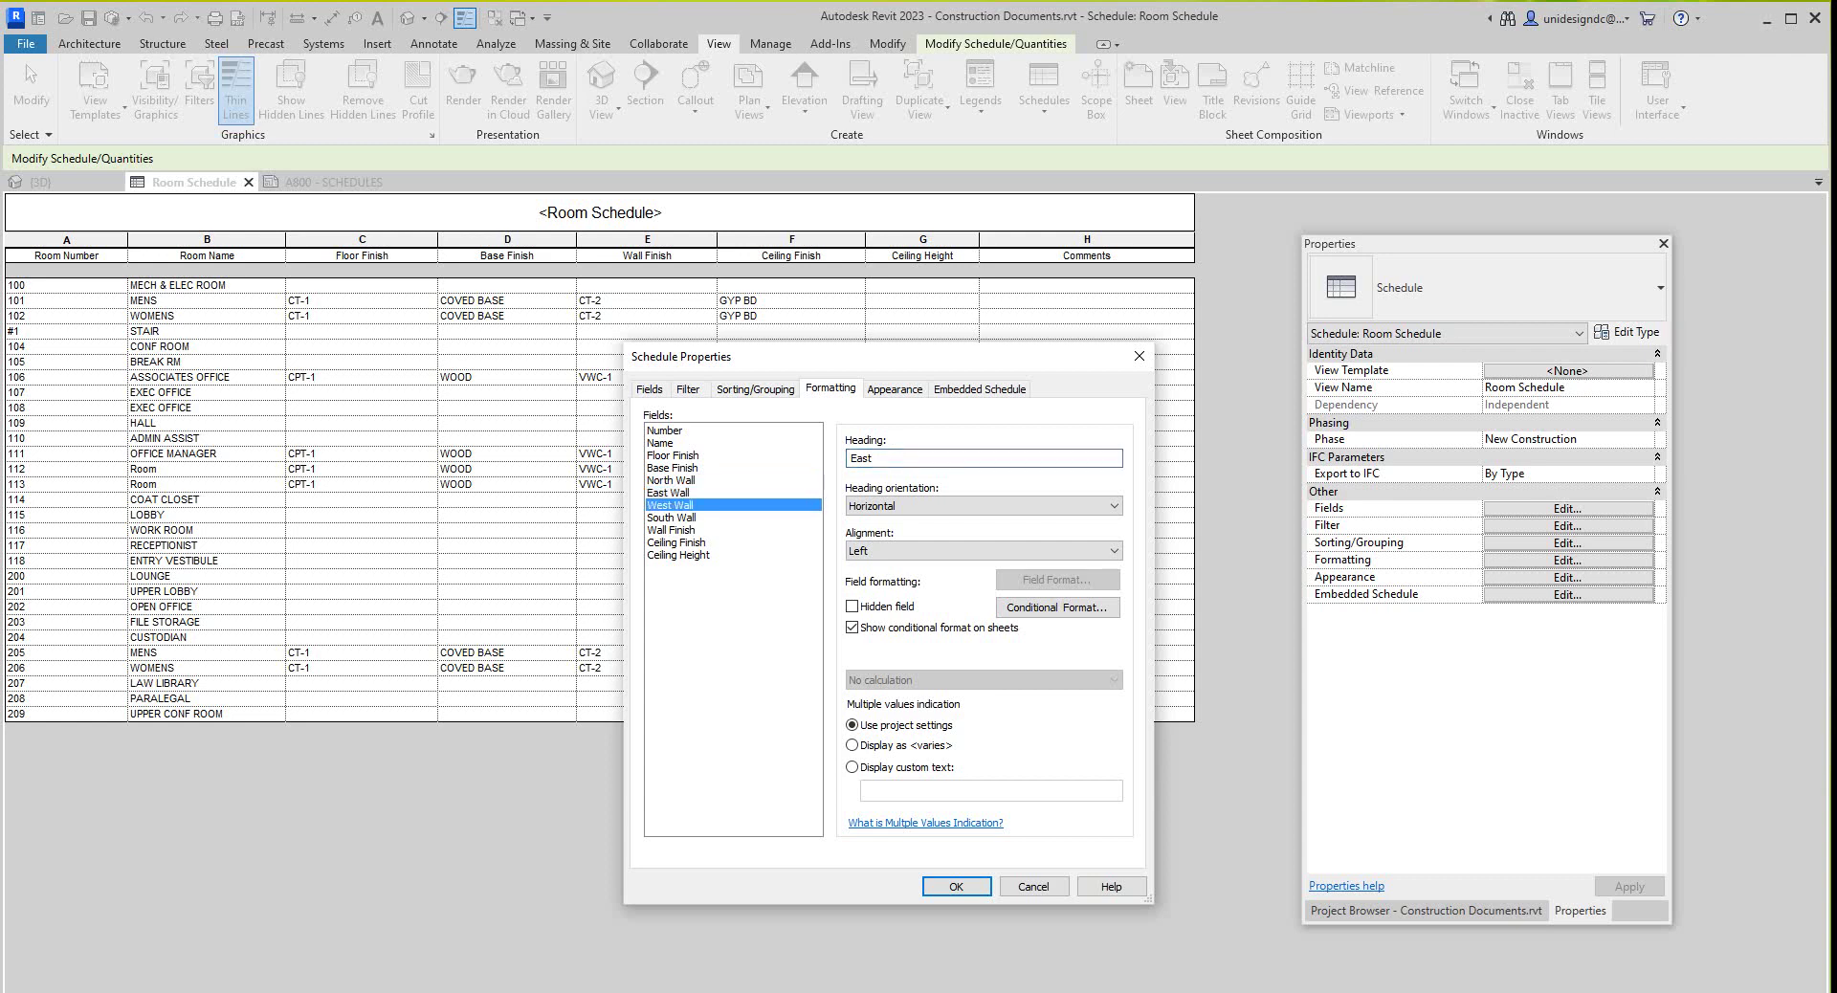
{"action": "left_click", "coordinate": [897, 459]}
{"action": "left_click_drag", "start_coordinate": [879, 458], "coordinate": [898, 459]}
{"action": "key", "text": "BackSpace"}
Shorten the South Wall field's column heading to South and apply the schedule properties.
{"action": "left_click", "coordinate": [672, 517]}
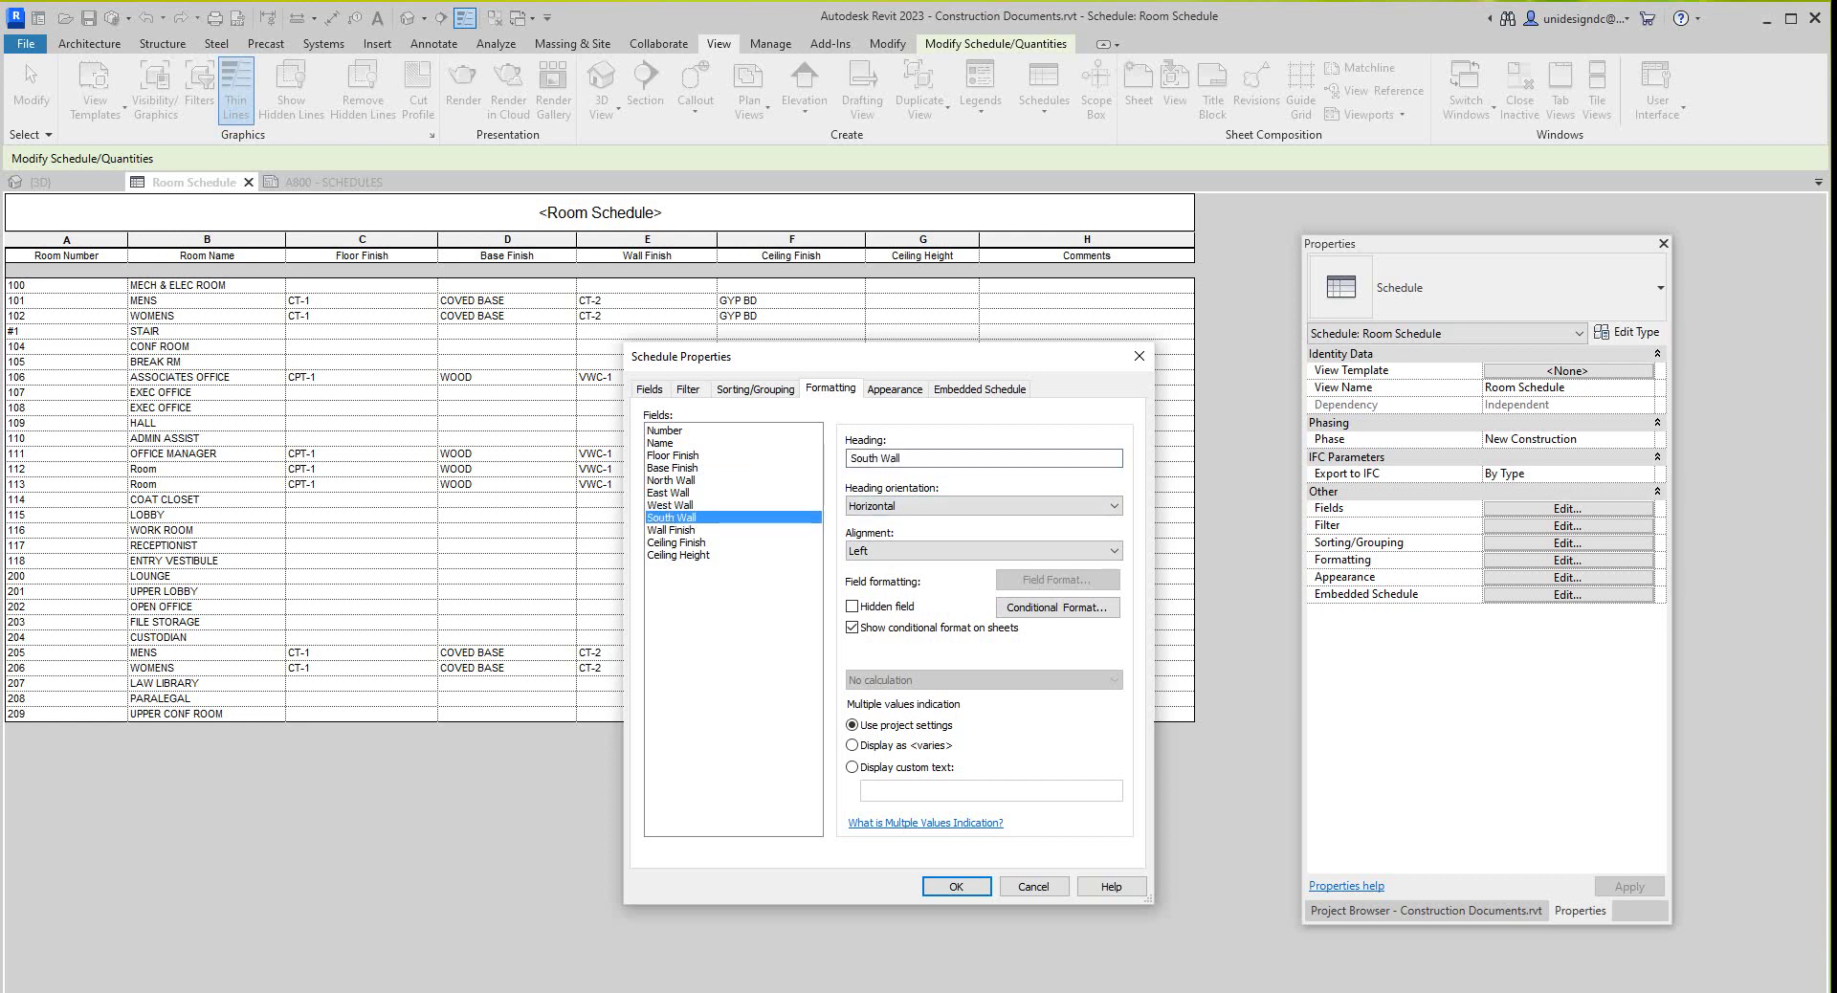
{"action": "double_click", "coordinate": [884, 459]}
{"action": "key", "text": "BackSpace"}
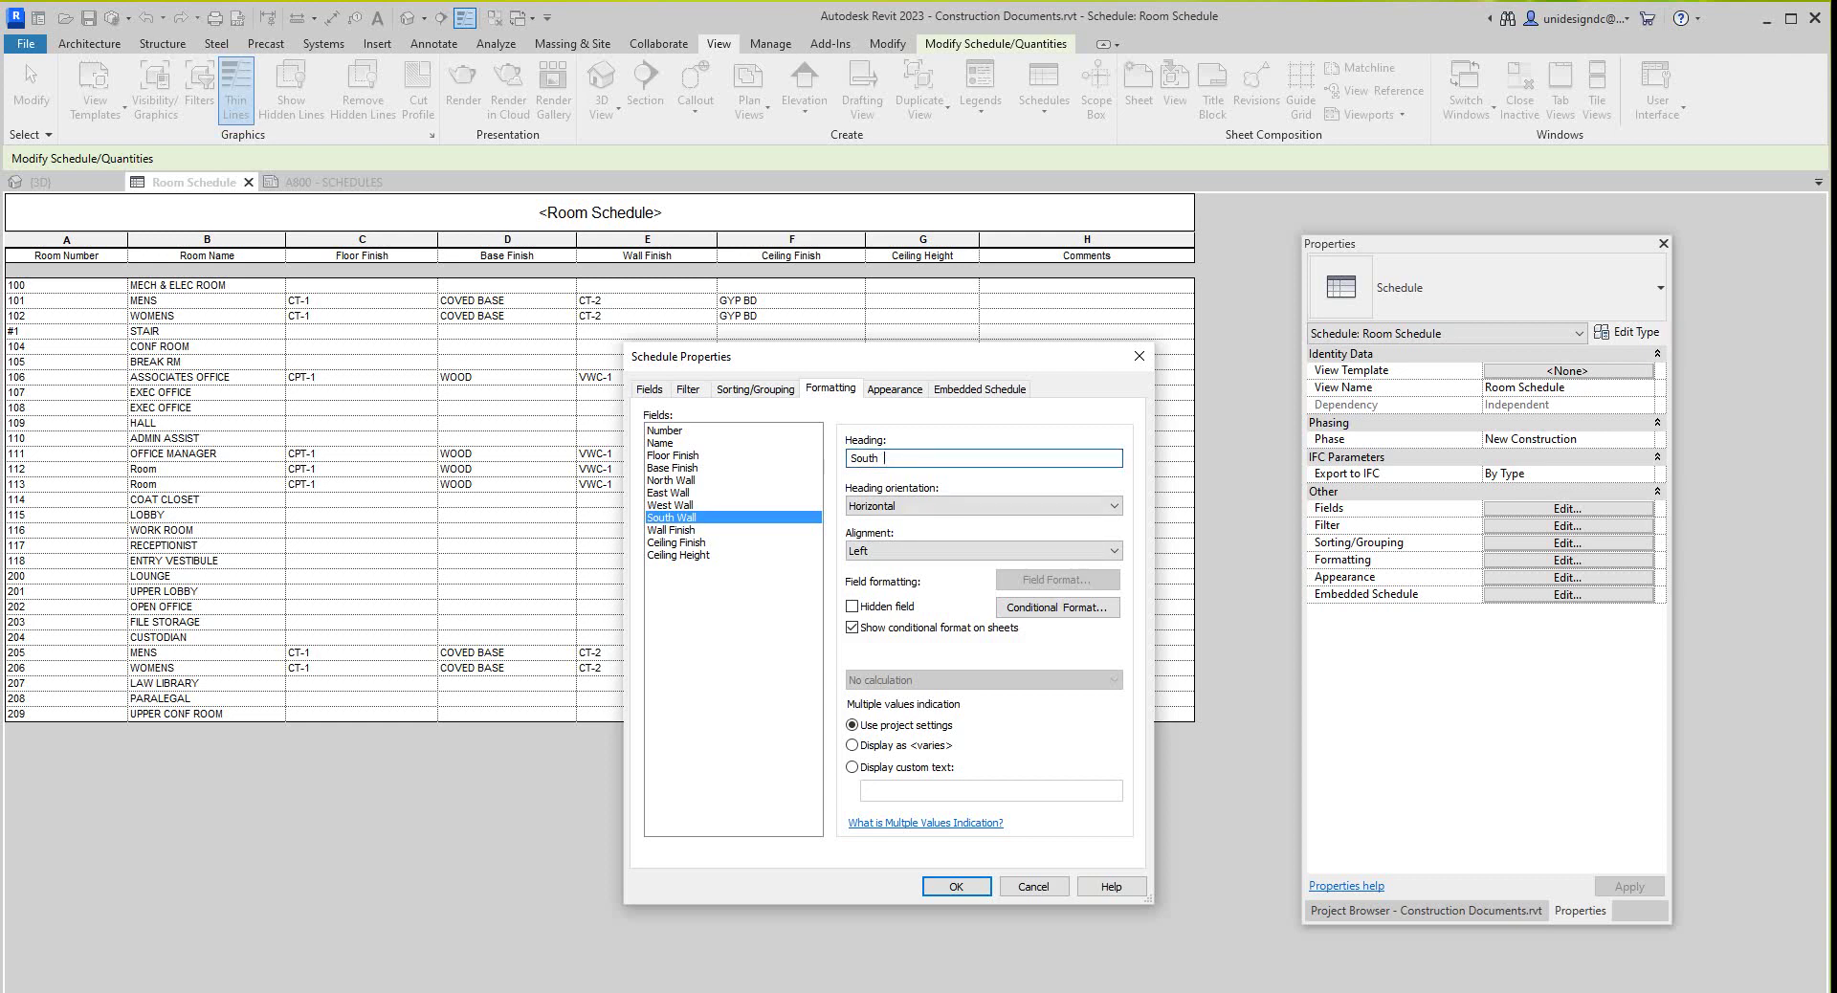
{"action": "left_click", "coordinate": [955, 886]}
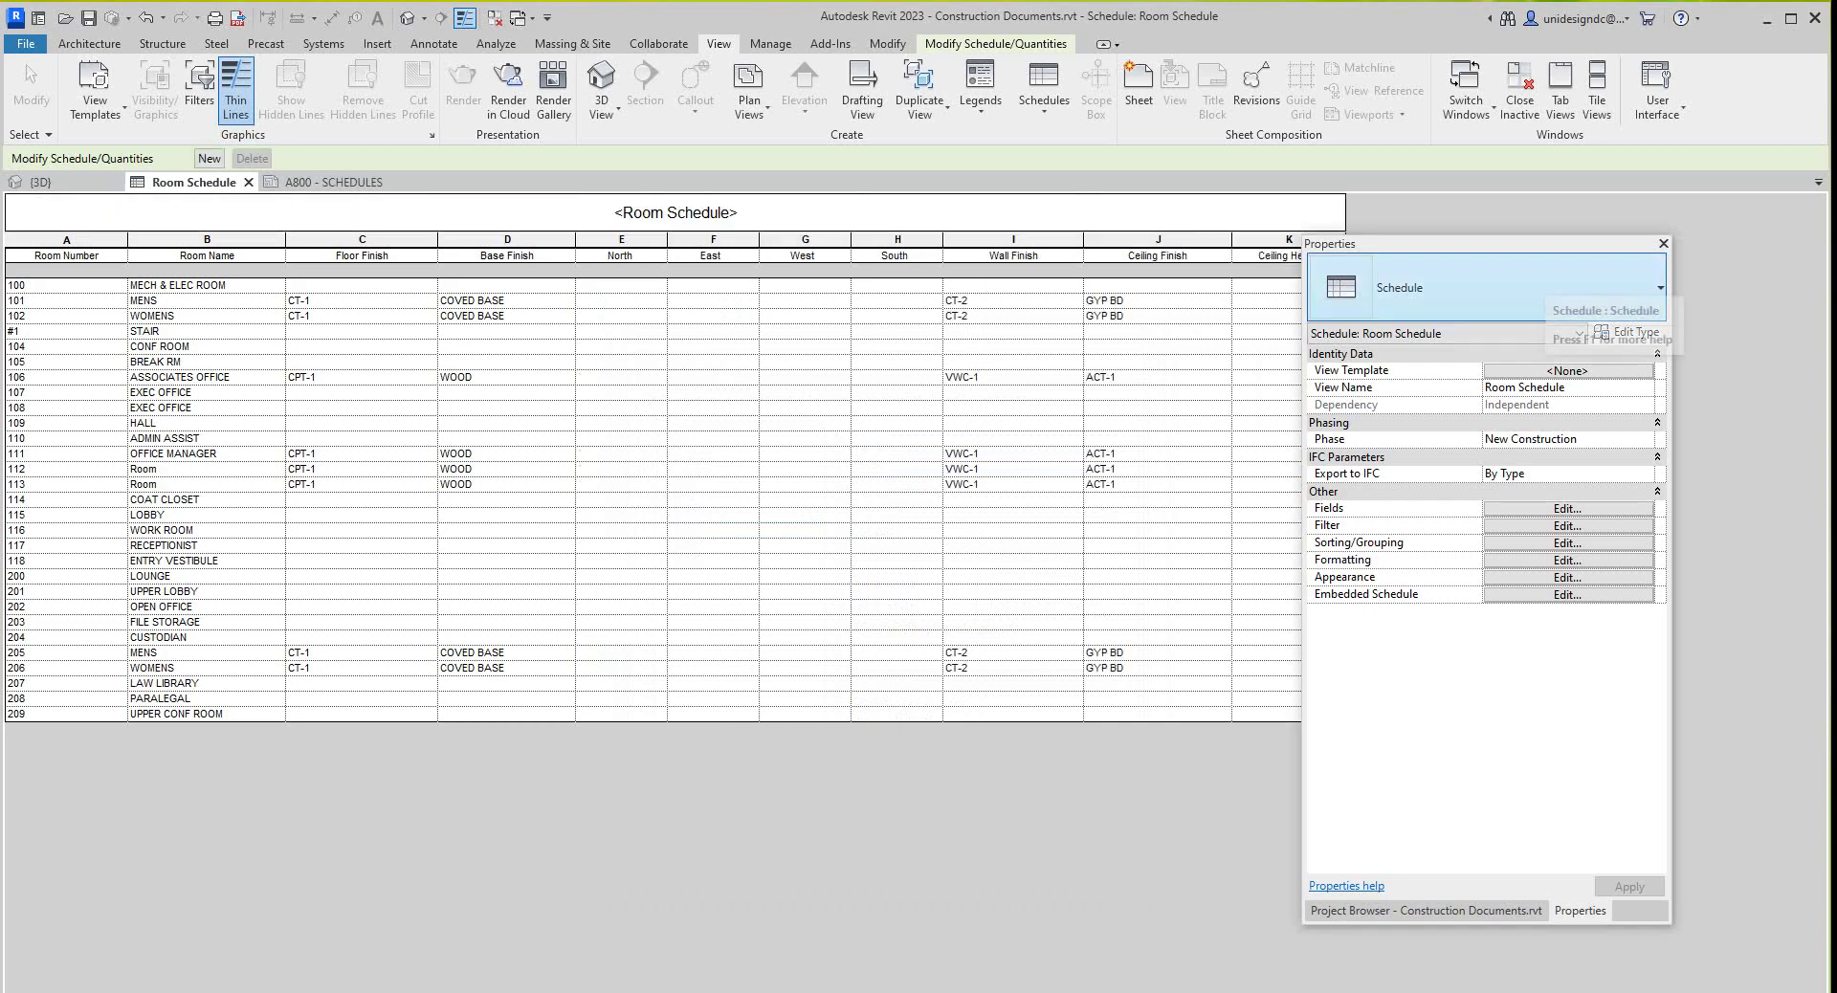
Set the heading orientation of the North, East, West and South Wall fields to Vertical and apply it to the schedule.
{"action": "left_click_drag", "start_coordinate": [1472, 245], "coordinate": [1594, 436]}
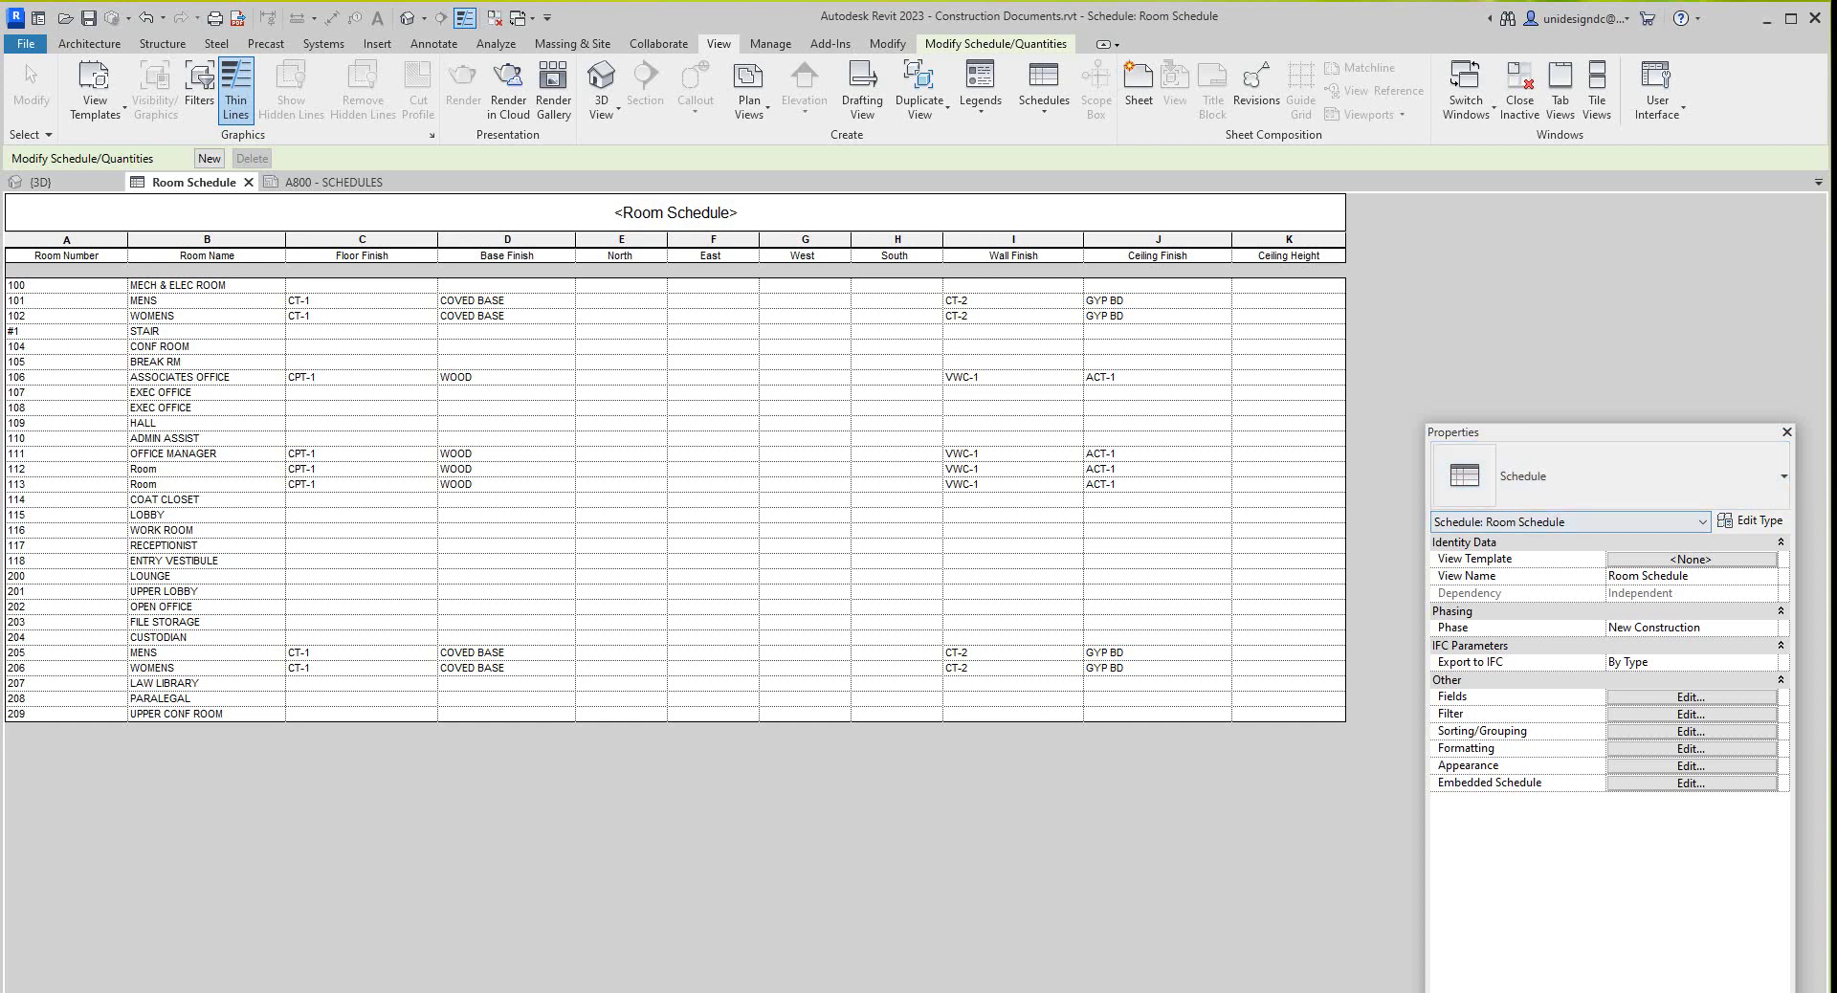
{"action": "left_click_drag", "start_coordinate": [1646, 441], "coordinate": [1436, 216]}
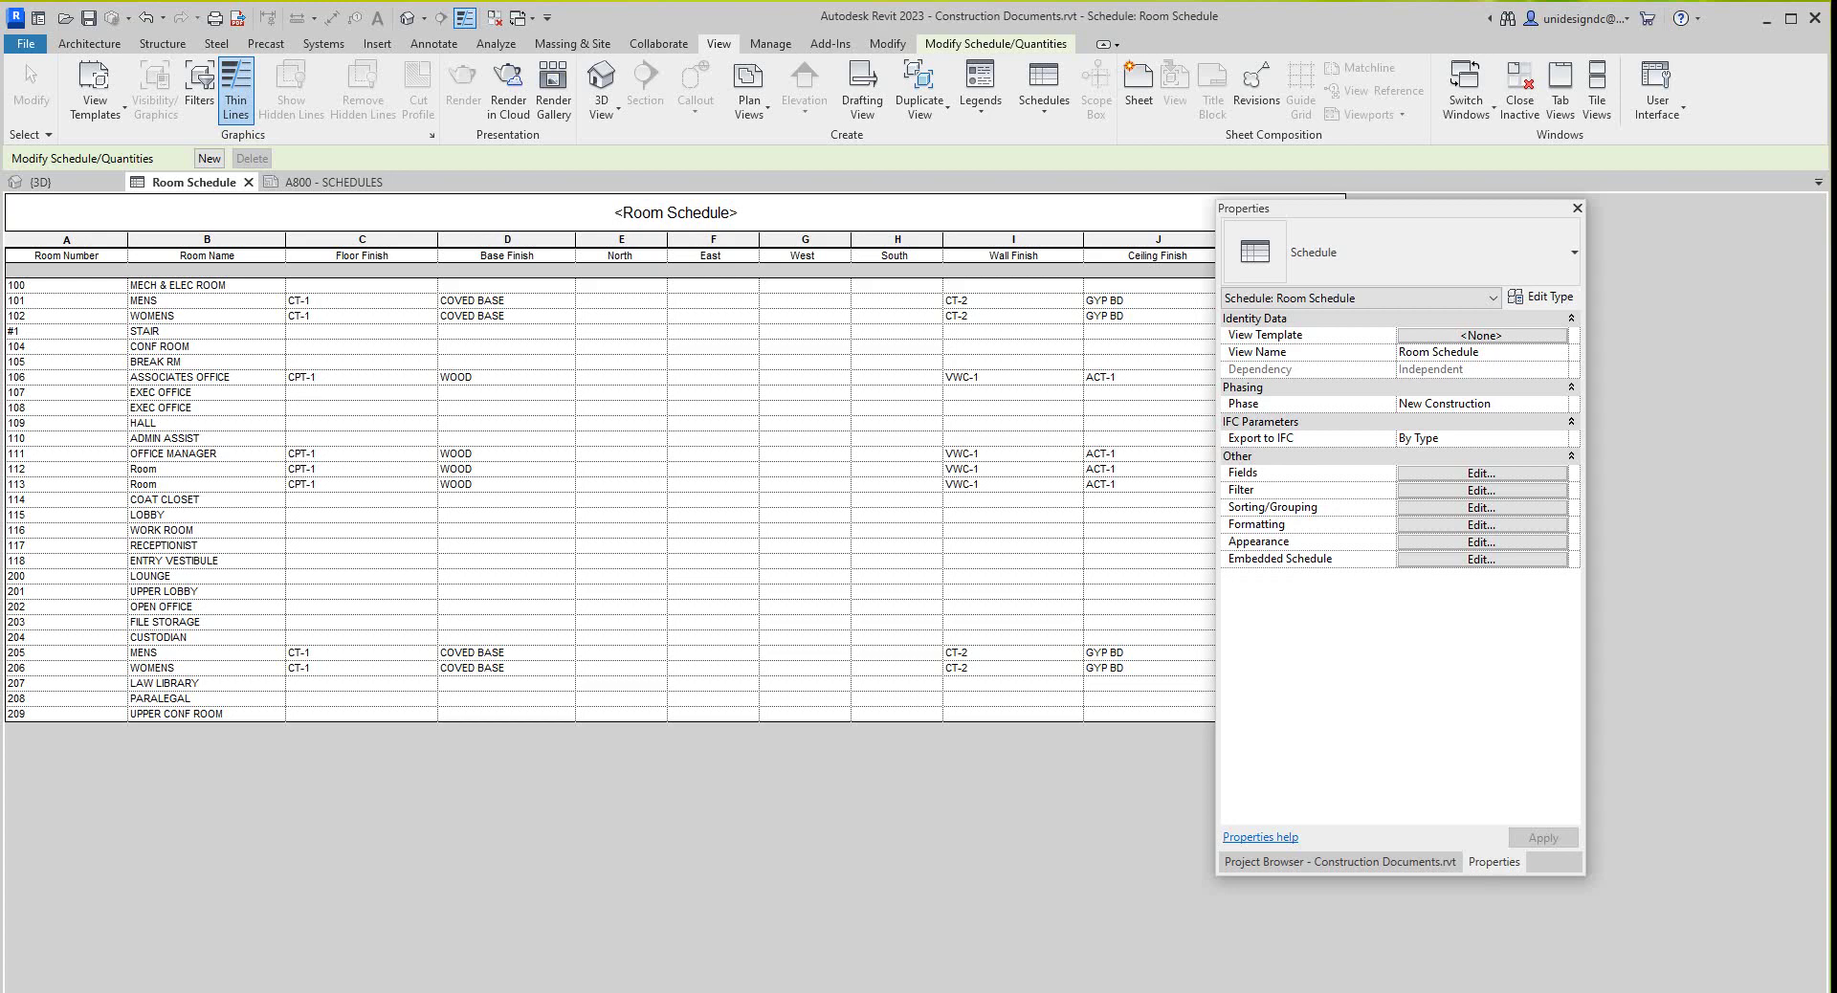
{"action": "left_click", "coordinate": [1481, 524]}
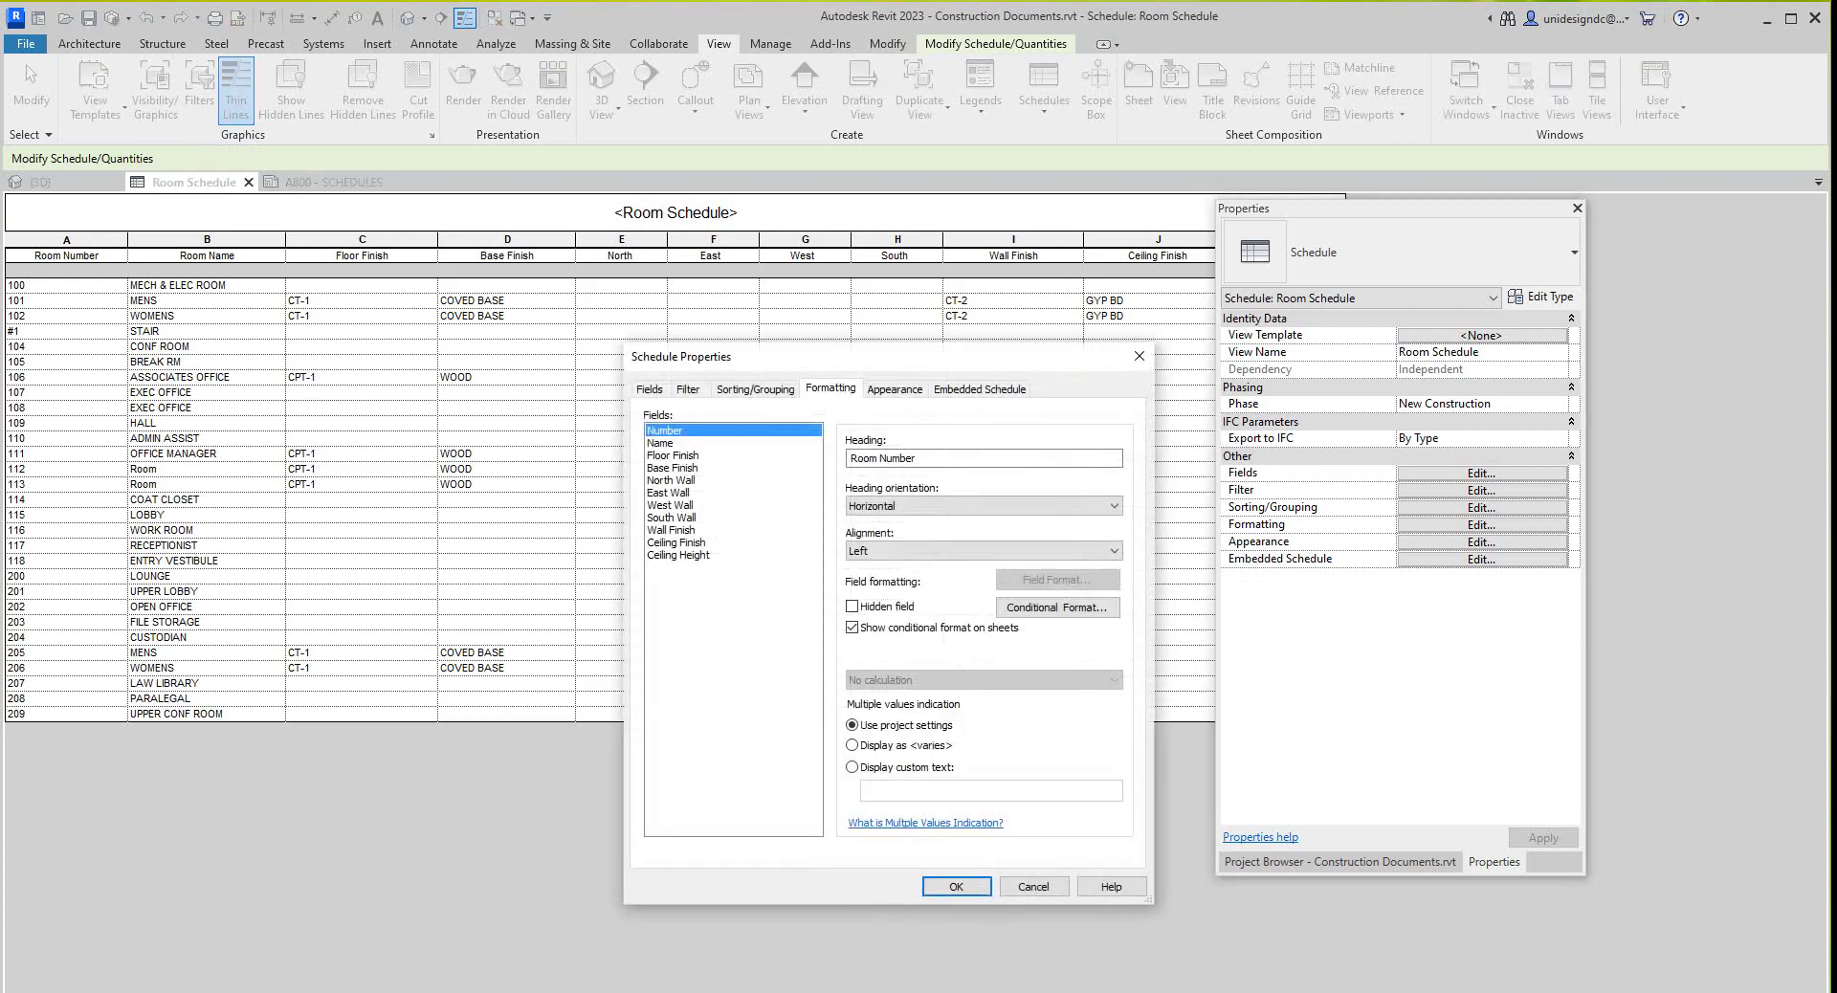
{"action": "left_click_drag", "start_coordinate": [708, 480], "coordinate": [708, 518]}
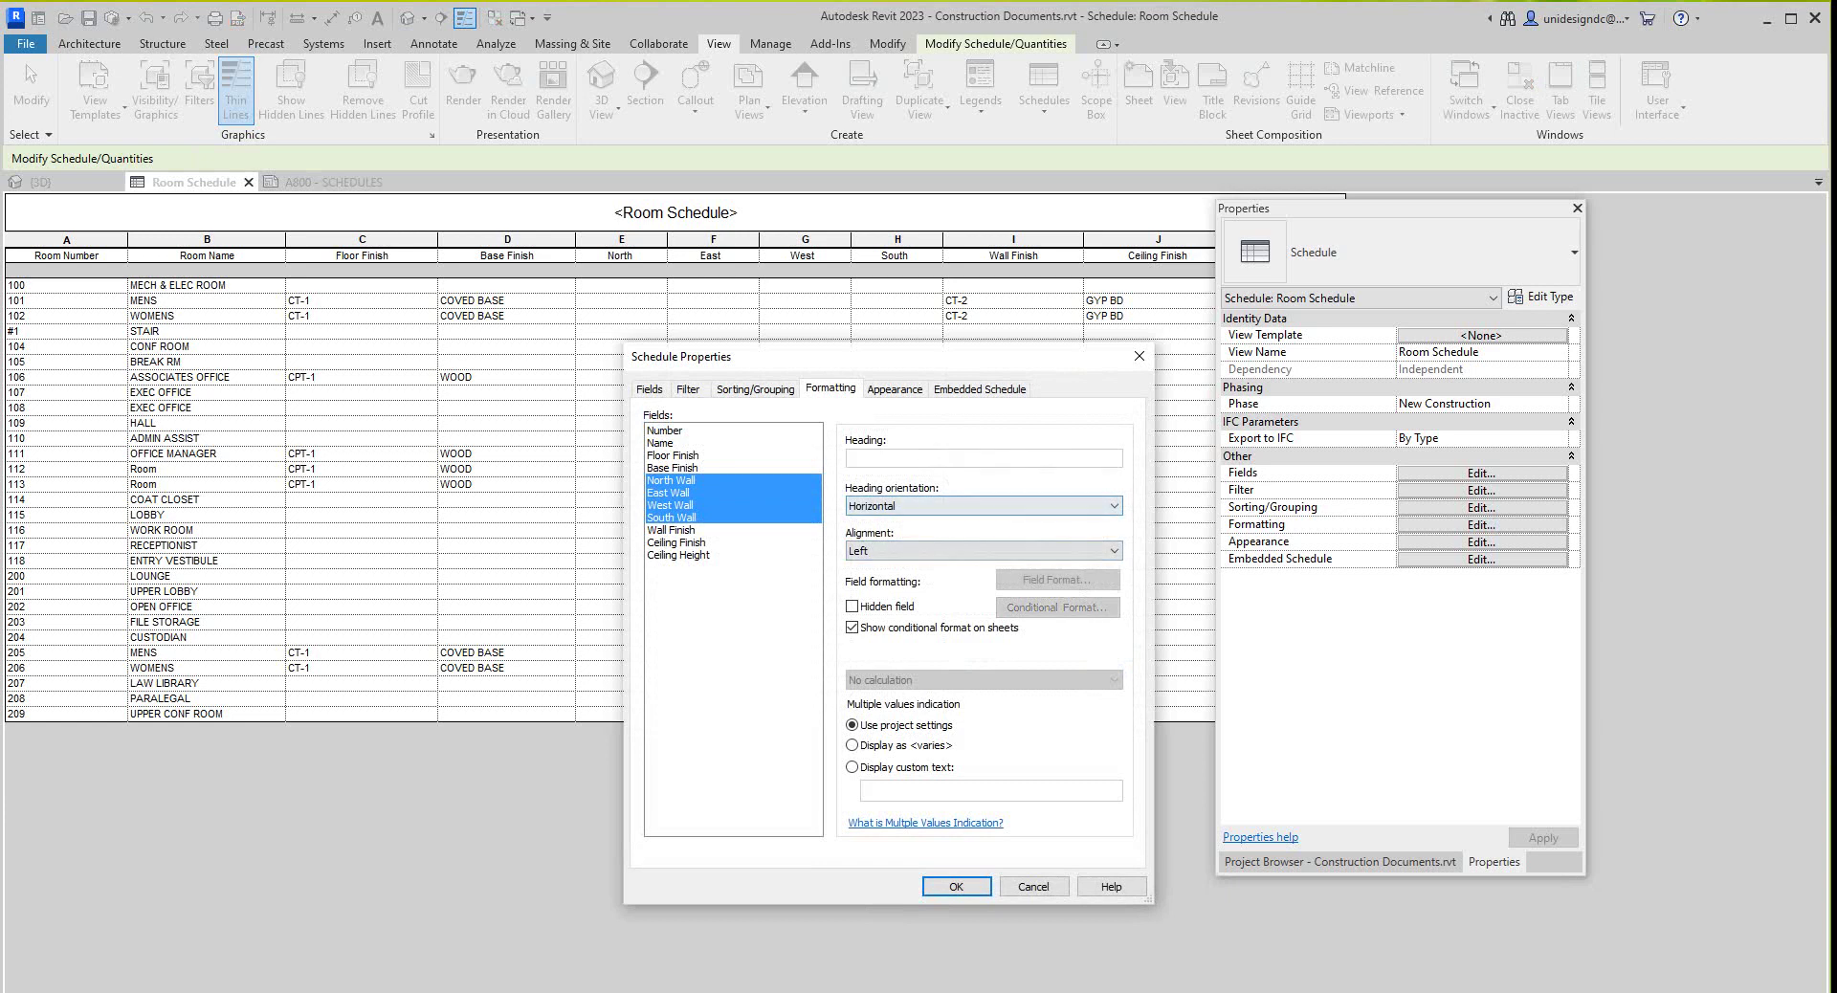
{"action": "left_click", "coordinate": [983, 506]}
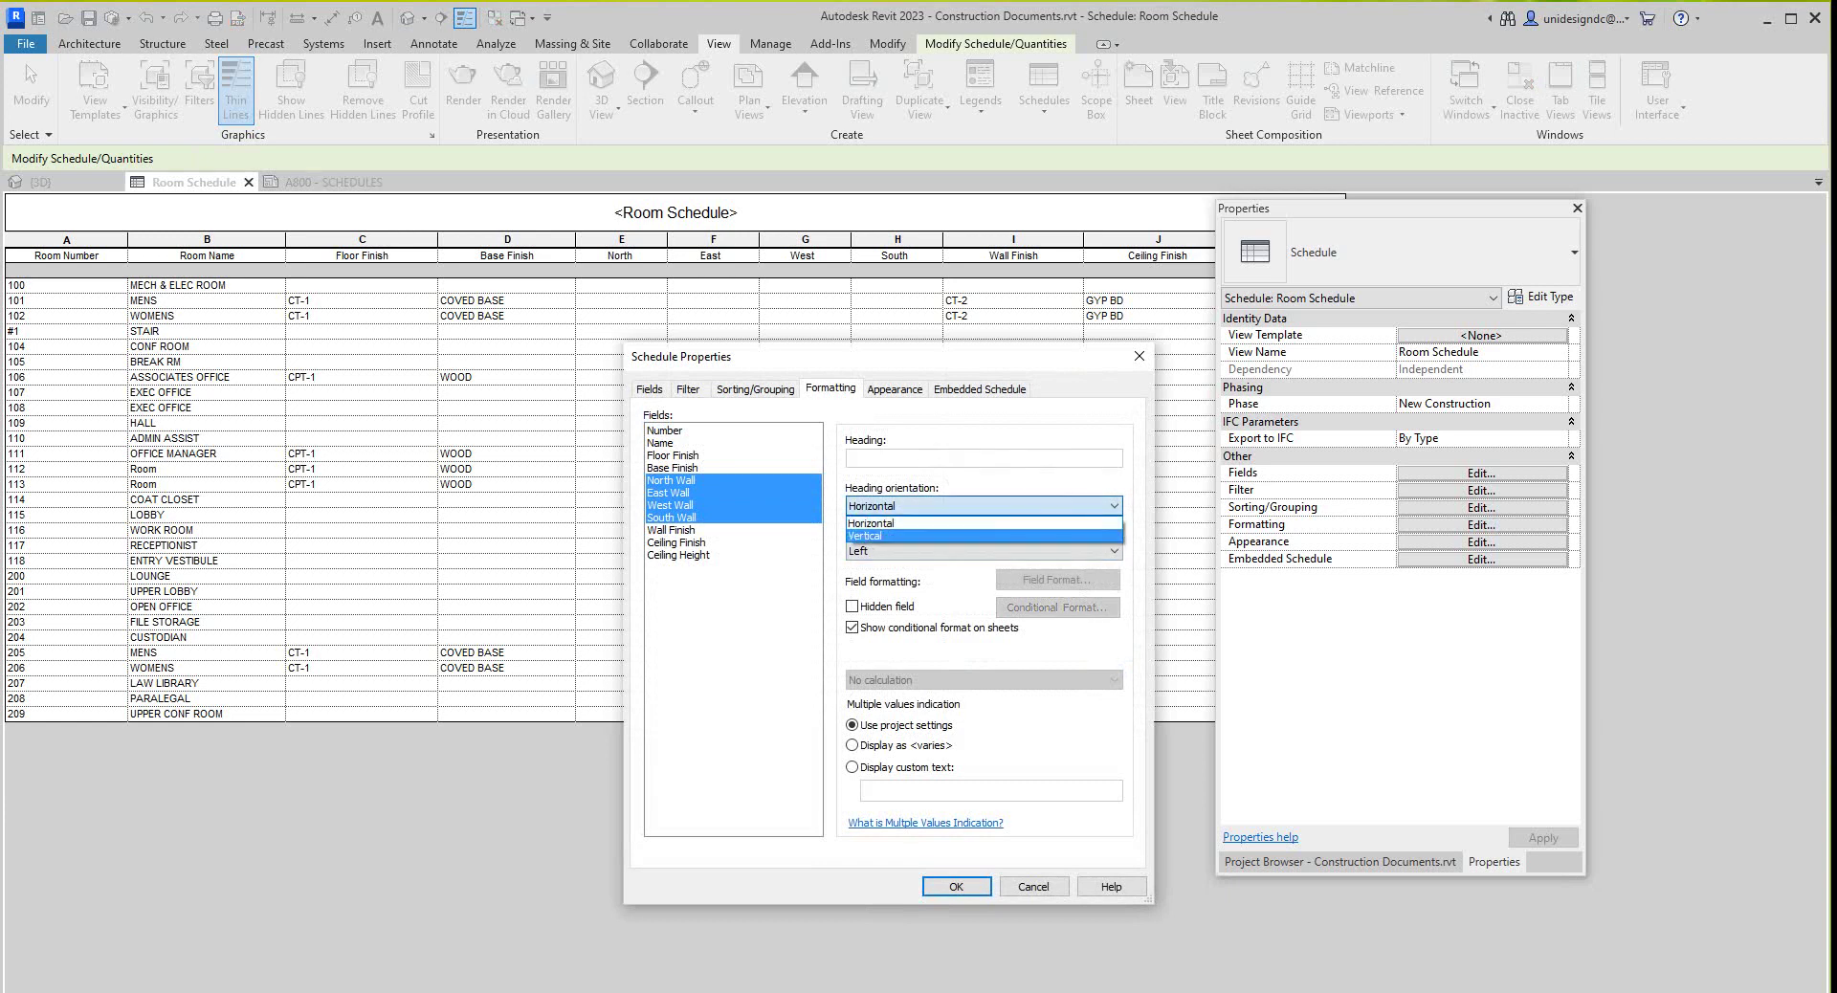
{"action": "left_click", "coordinate": [957, 536]}
{"action": "key", "text": "Return"}
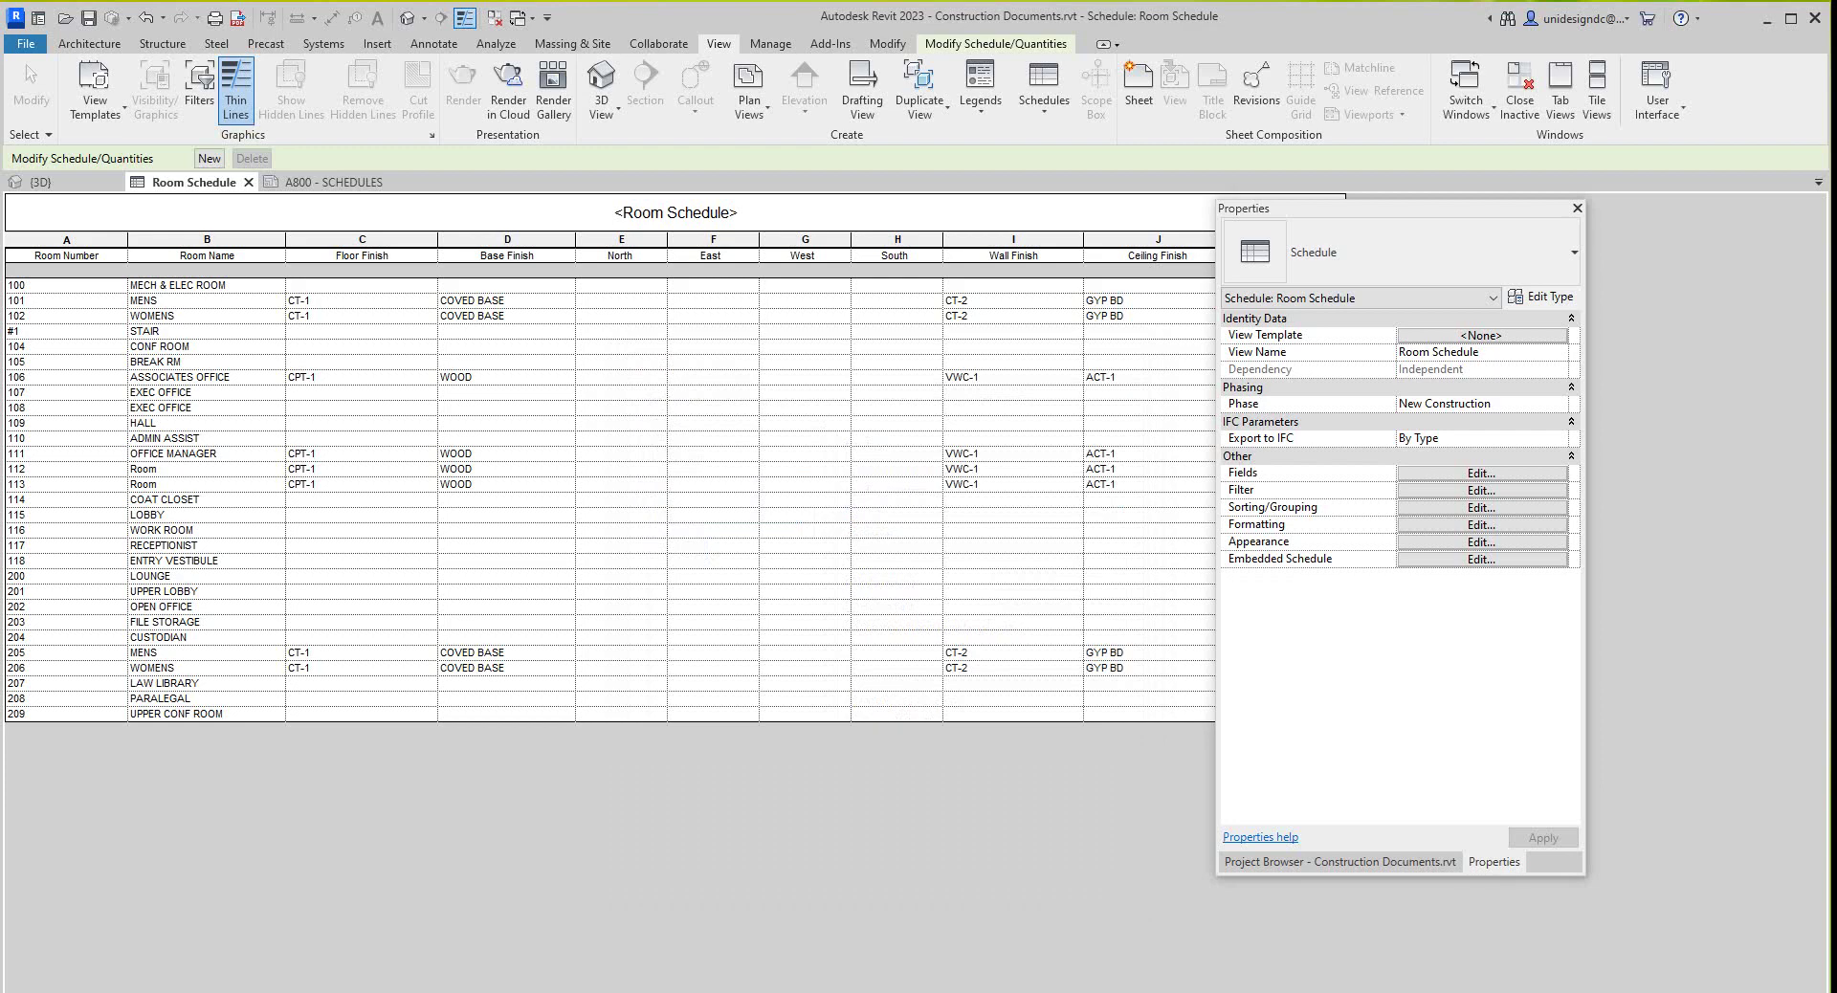
Examine the Room Schedule on sheet A800 - SCHEDULES, checking the direction headings and their columns.
{"action": "left_click", "coordinate": [308, 183]}
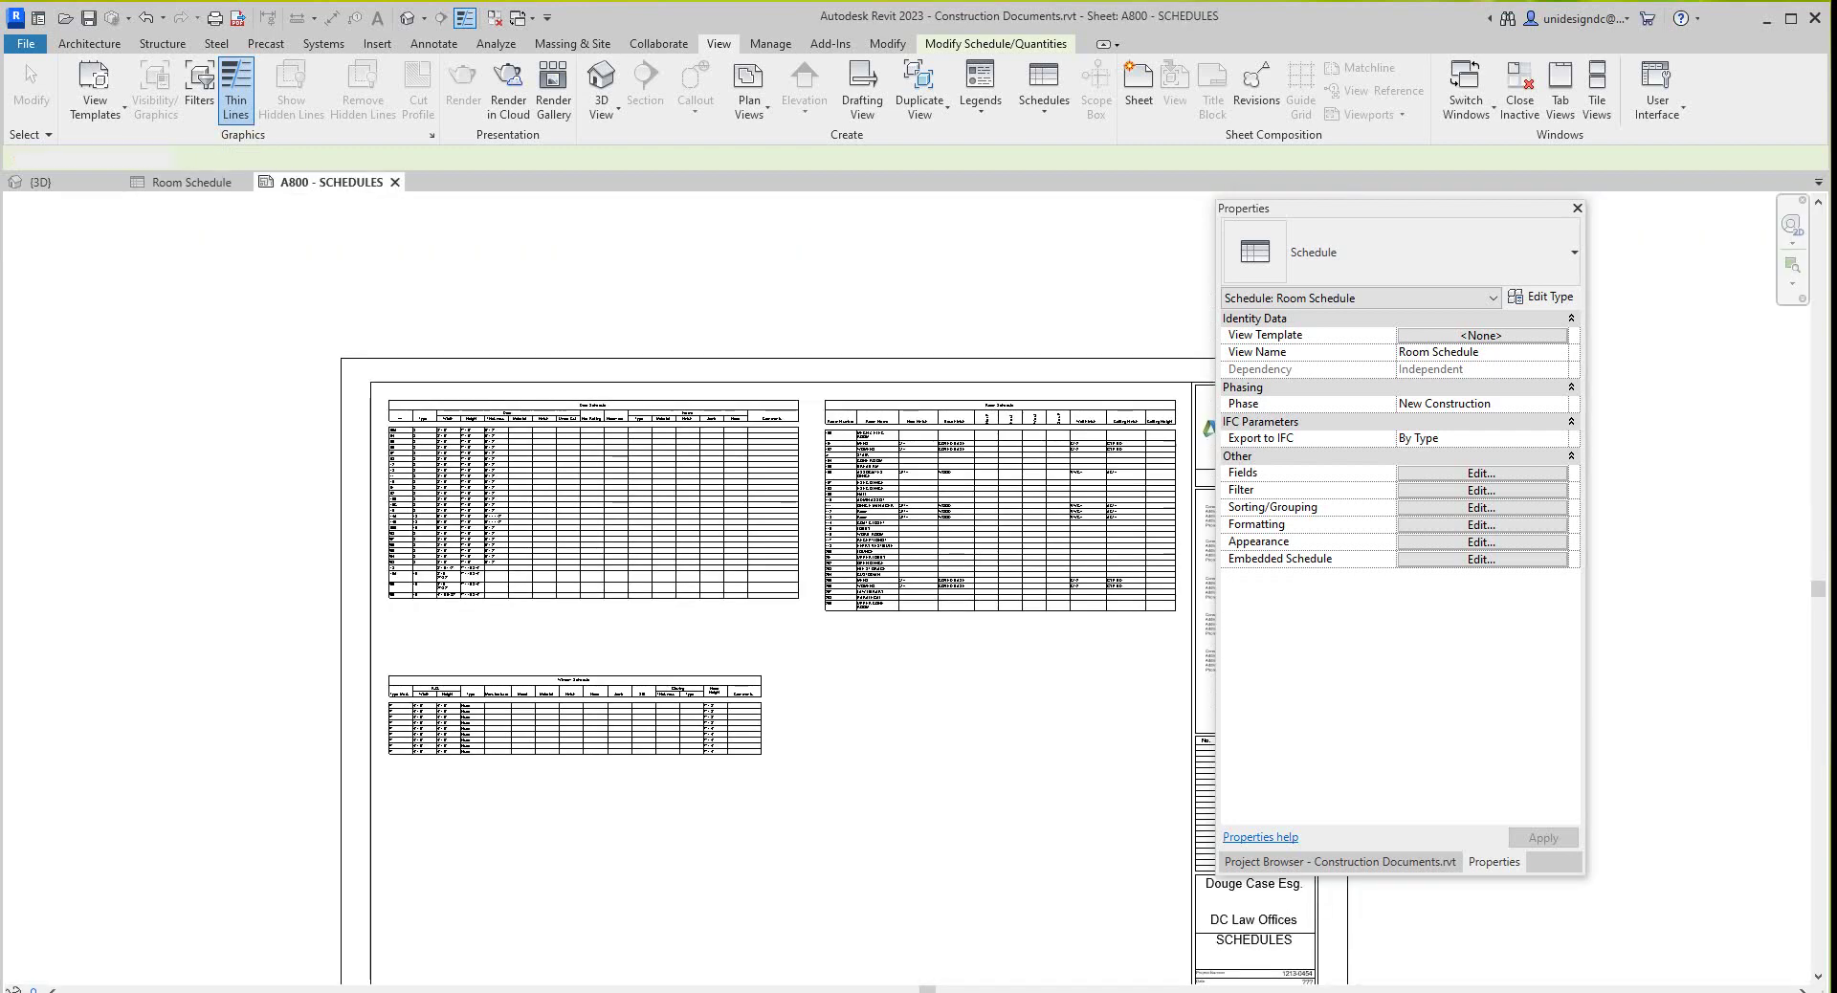
{"action": "scroll", "coordinate": [968, 454], "scroll_direction": "up", "scroll_amount": 5}
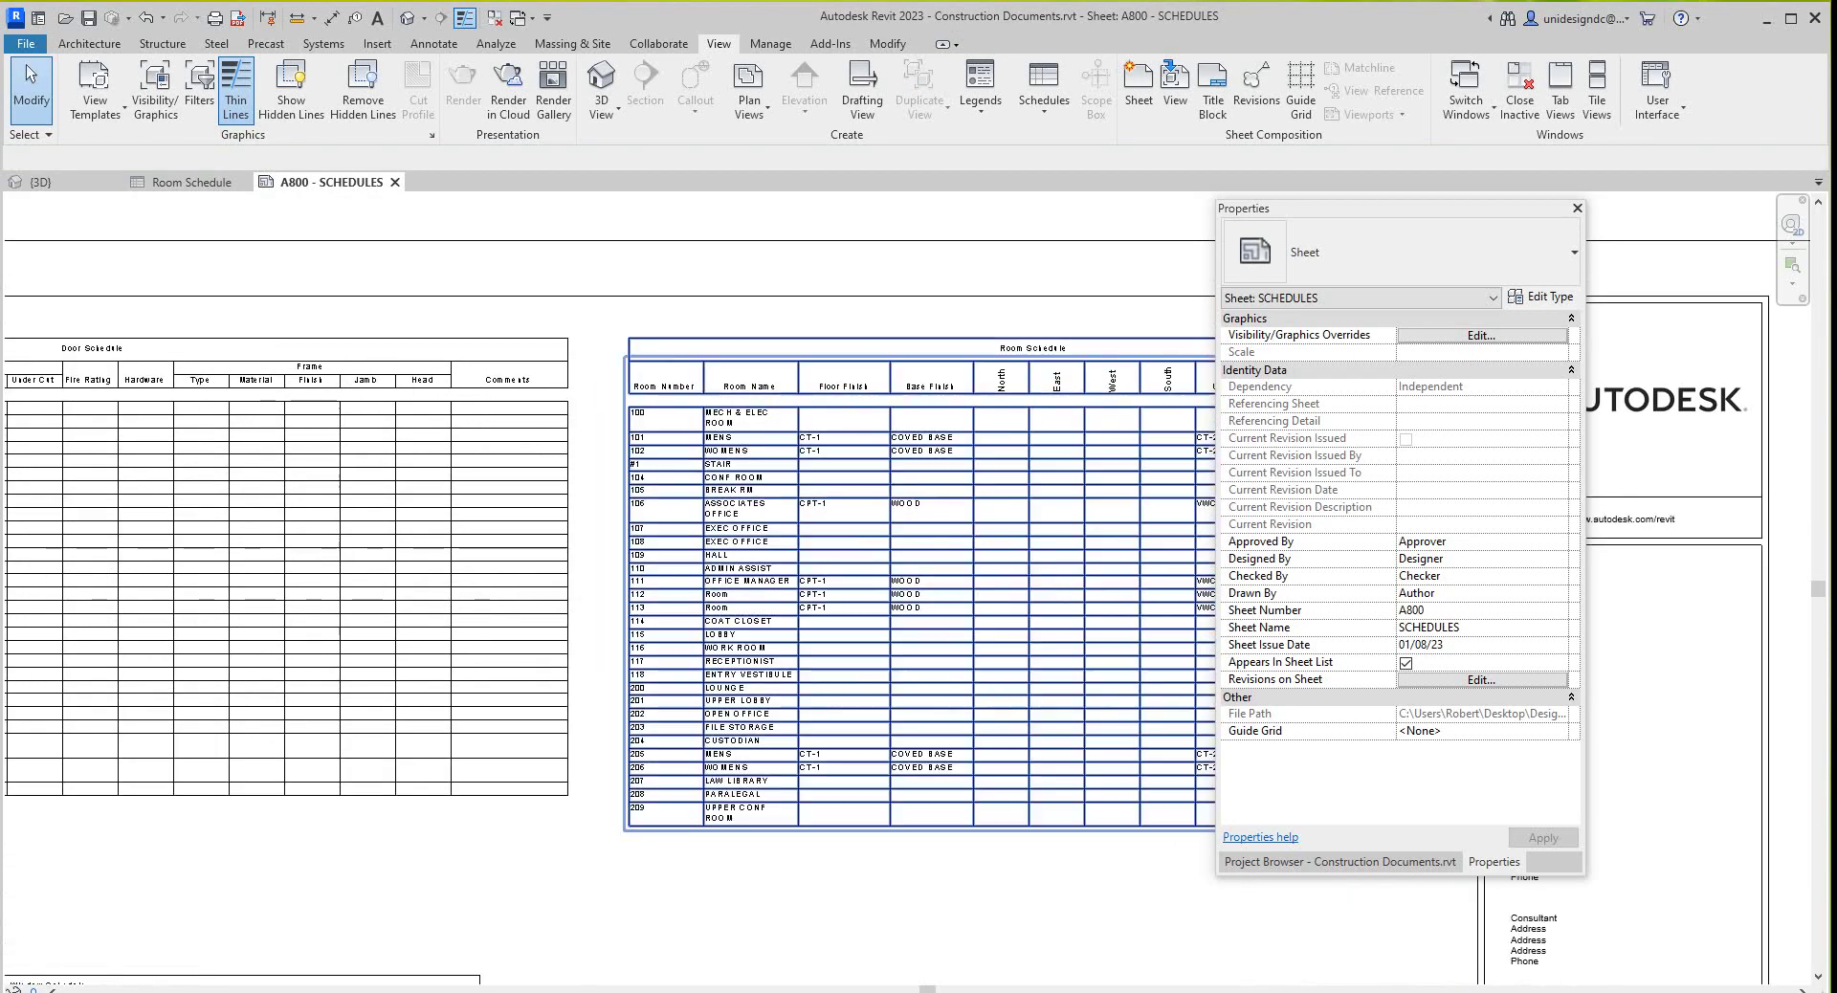
{"action": "scroll", "coordinate": [687, 443], "scroll_direction": "down", "scroll_amount": 5}
{"action": "scroll", "coordinate": [971, 472], "scroll_direction": "up", "scroll_amount": 4}
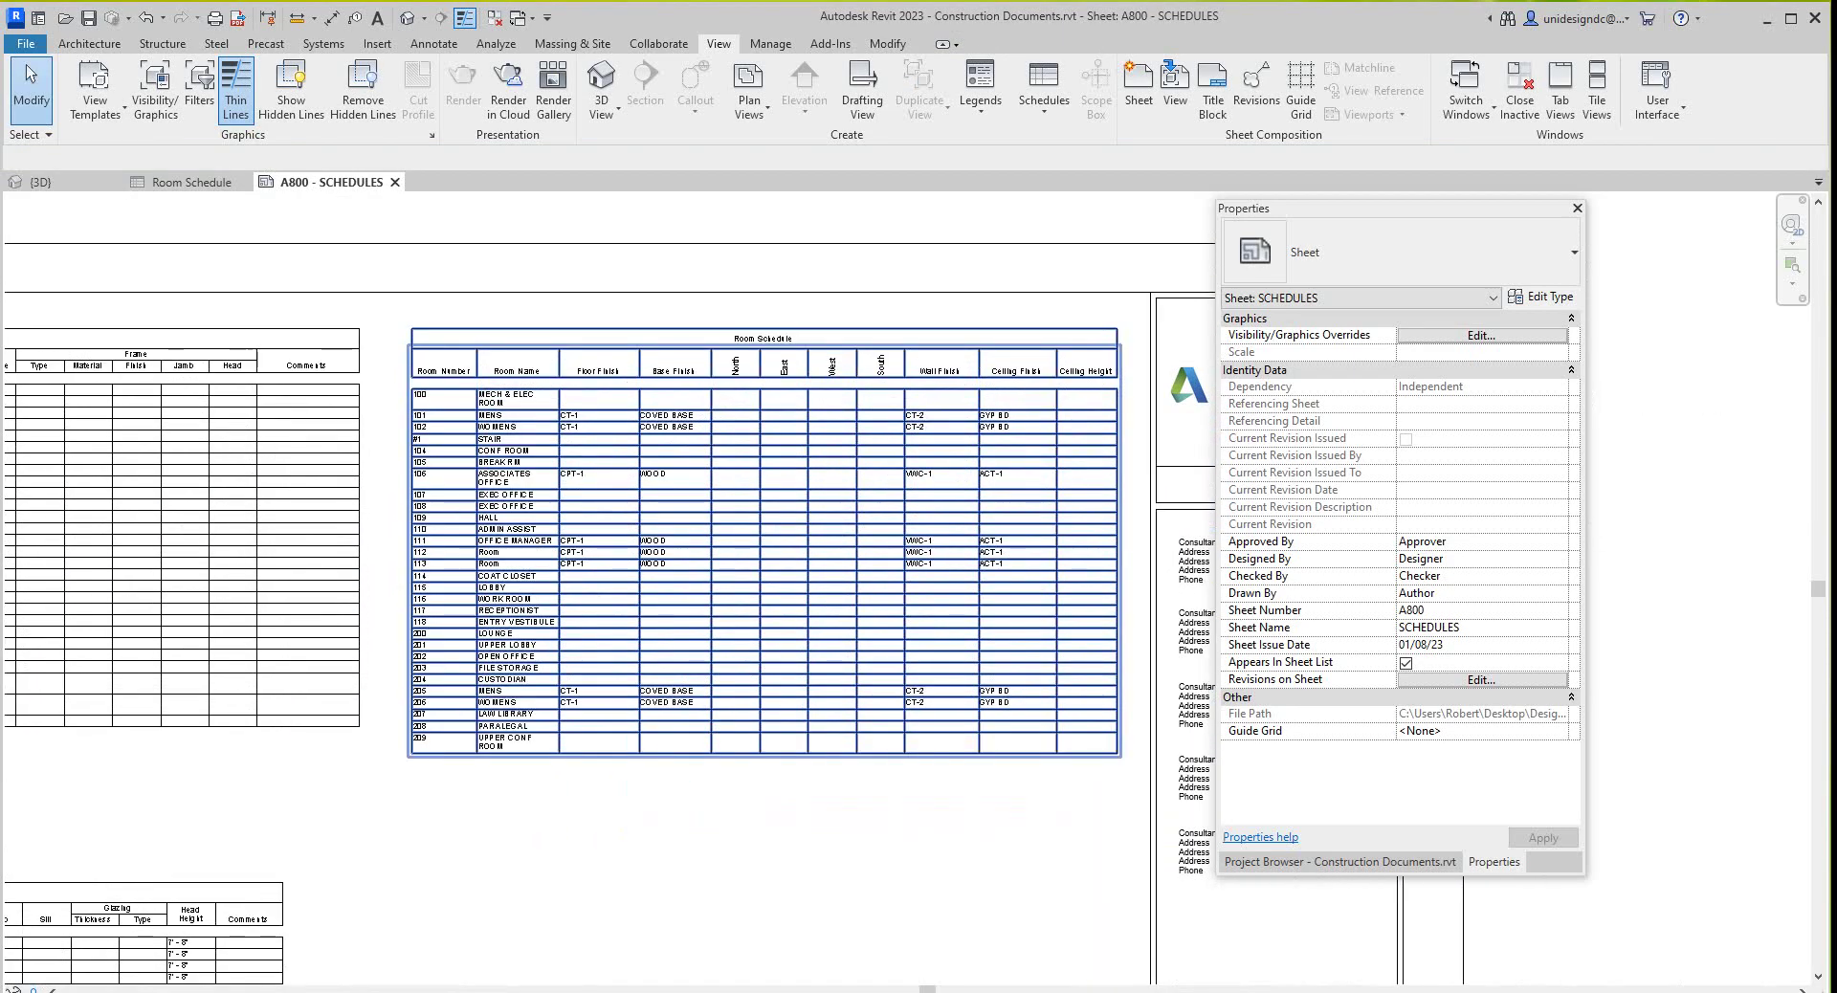
{"action": "scroll", "coordinate": [748, 453], "scroll_direction": "up", "scroll_amount": 1}
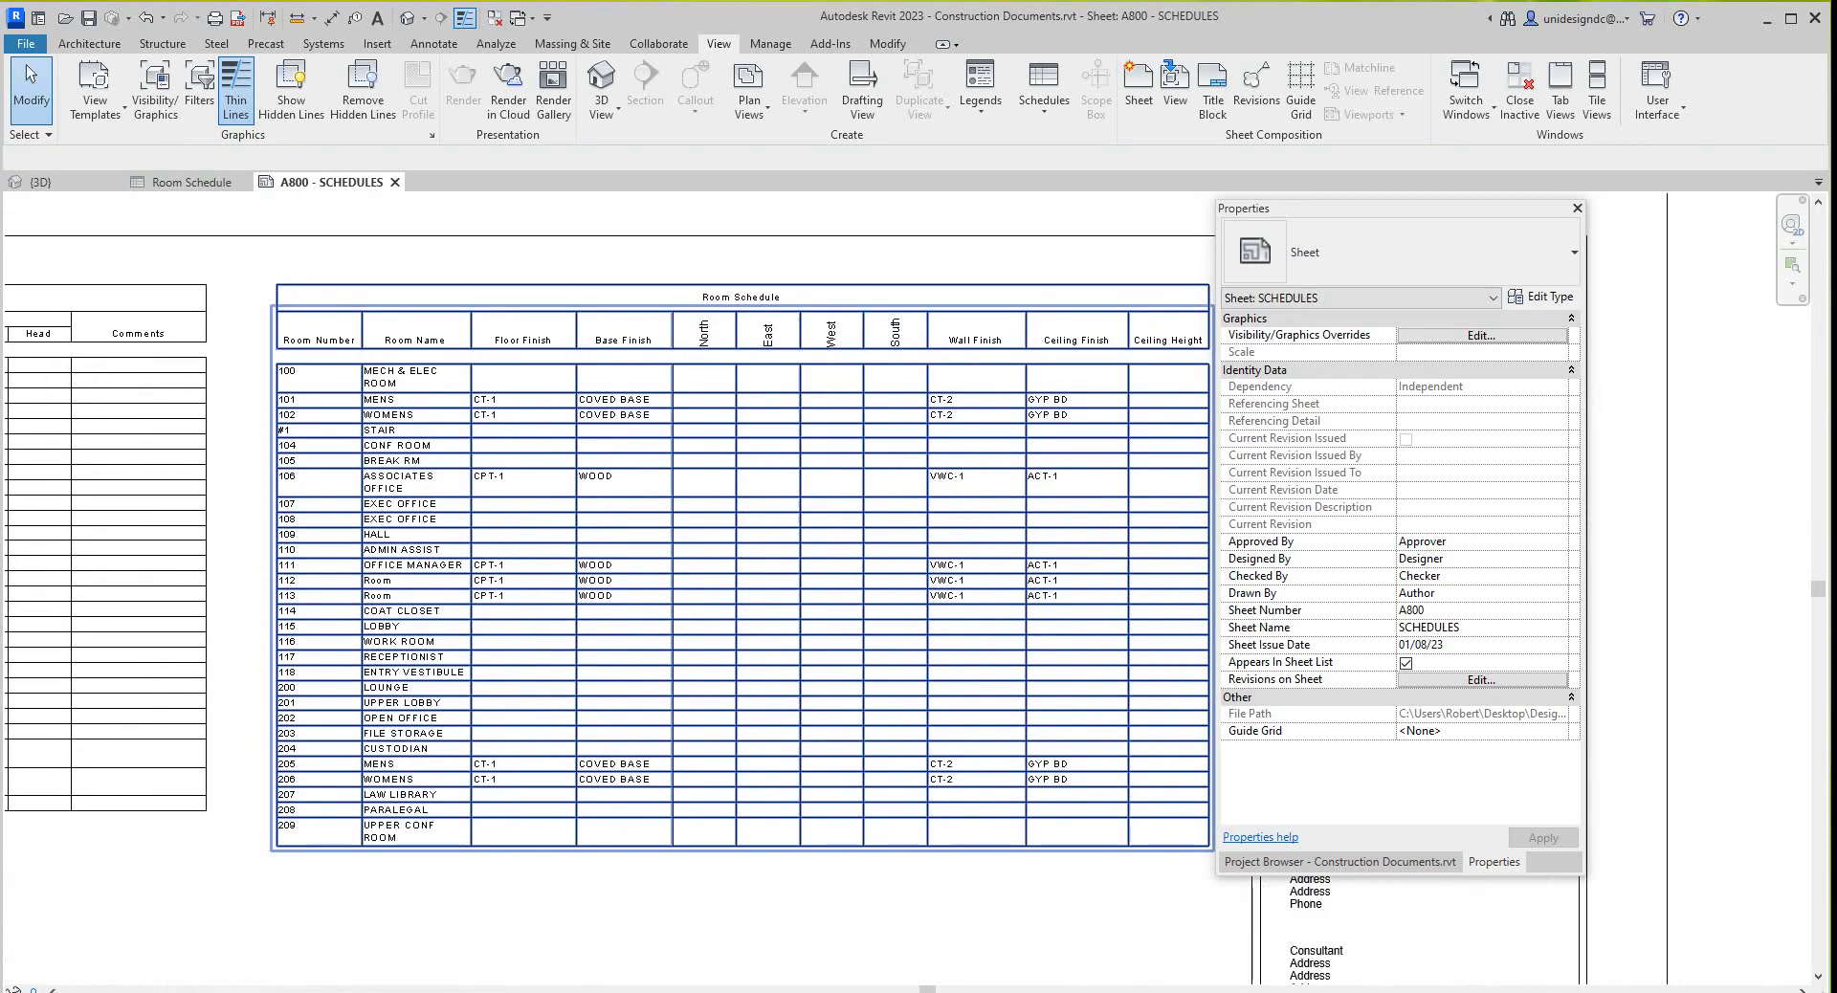
{"action": "scroll", "coordinate": [676, 437], "scroll_direction": "down", "scroll_amount": 4}
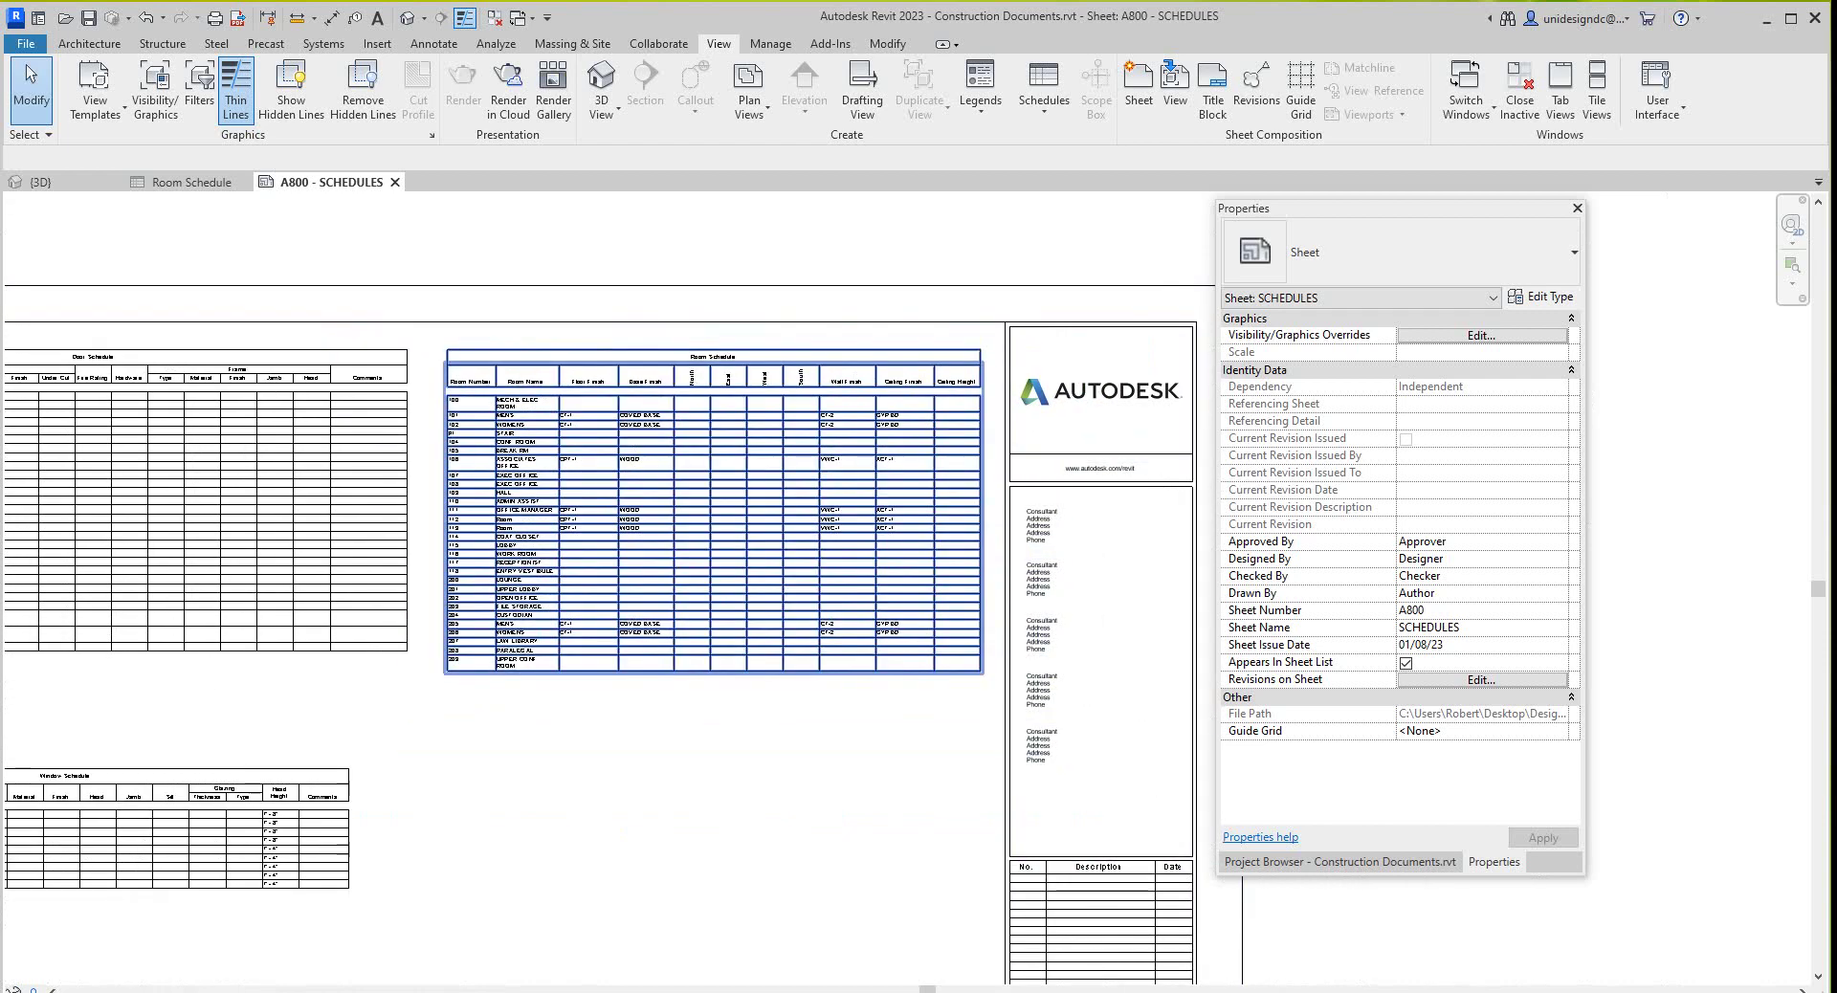
{"action": "scroll", "coordinate": [1009, 356], "scroll_direction": "up", "scroll_amount": 1}
{"action": "scroll", "coordinate": [524, 414], "scroll_direction": "up", "scroll_amount": 1}
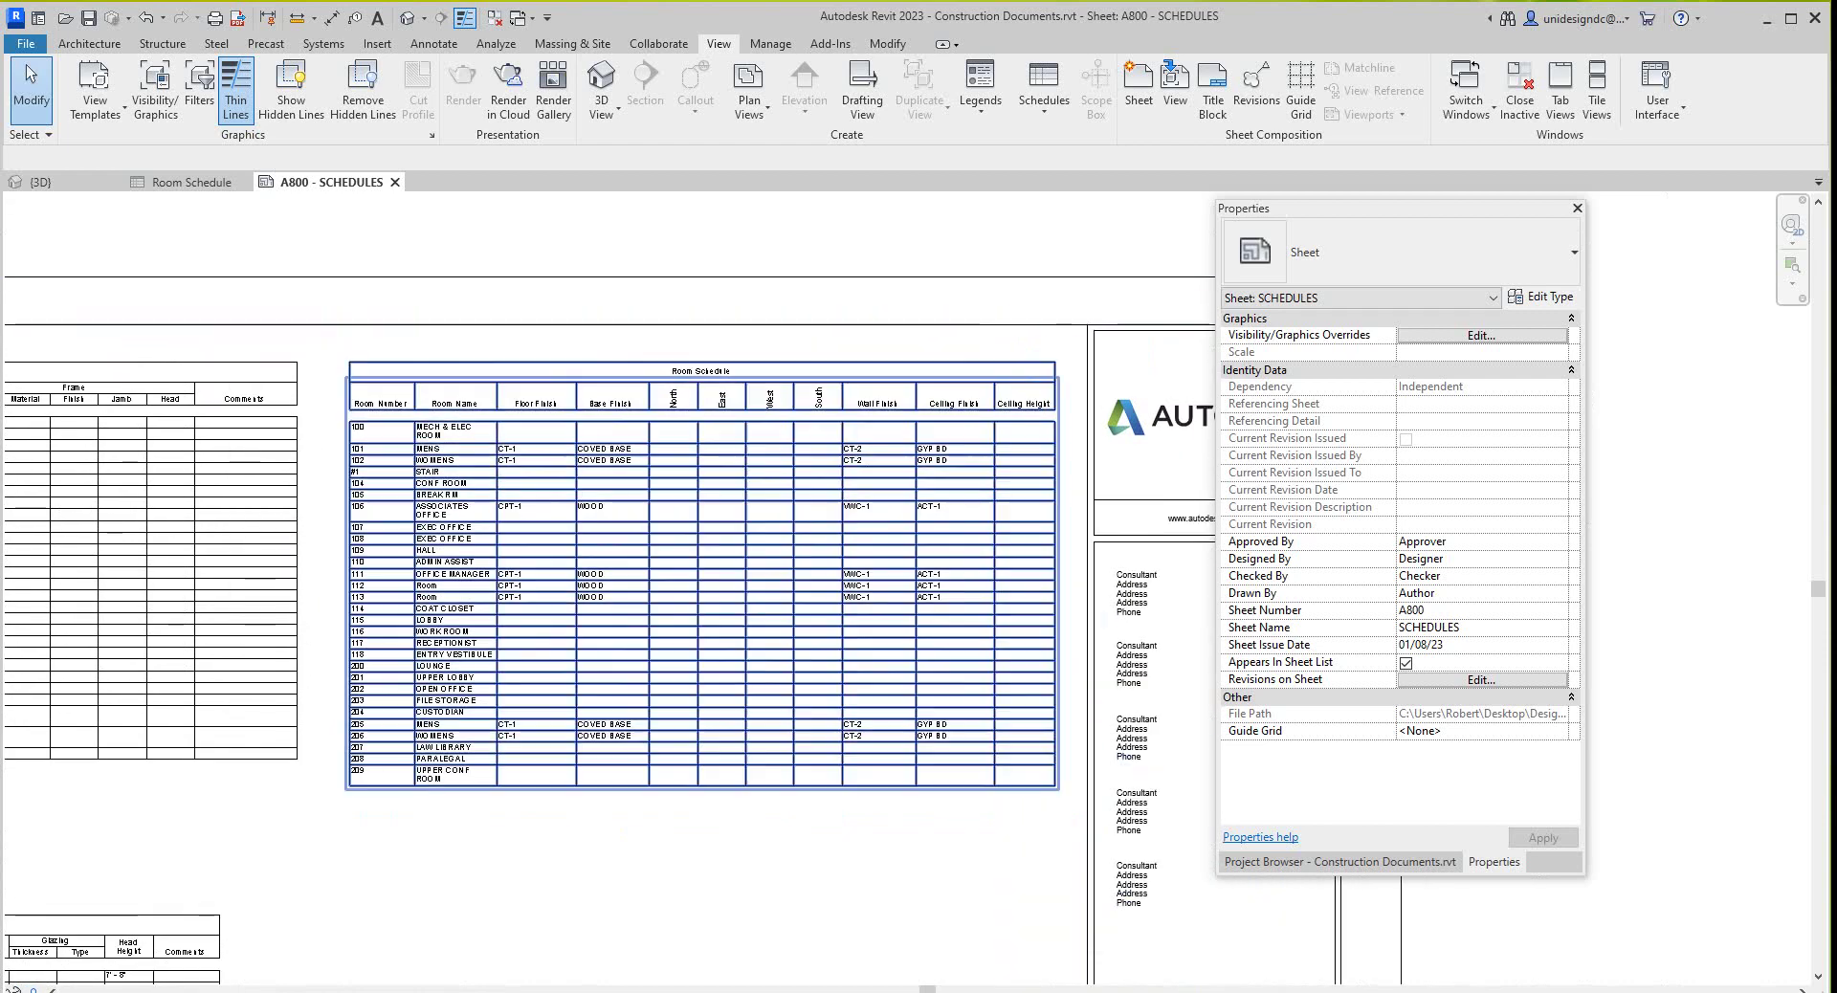
{"action": "scroll", "coordinate": [524, 414], "scroll_direction": "up", "scroll_amount": 1}
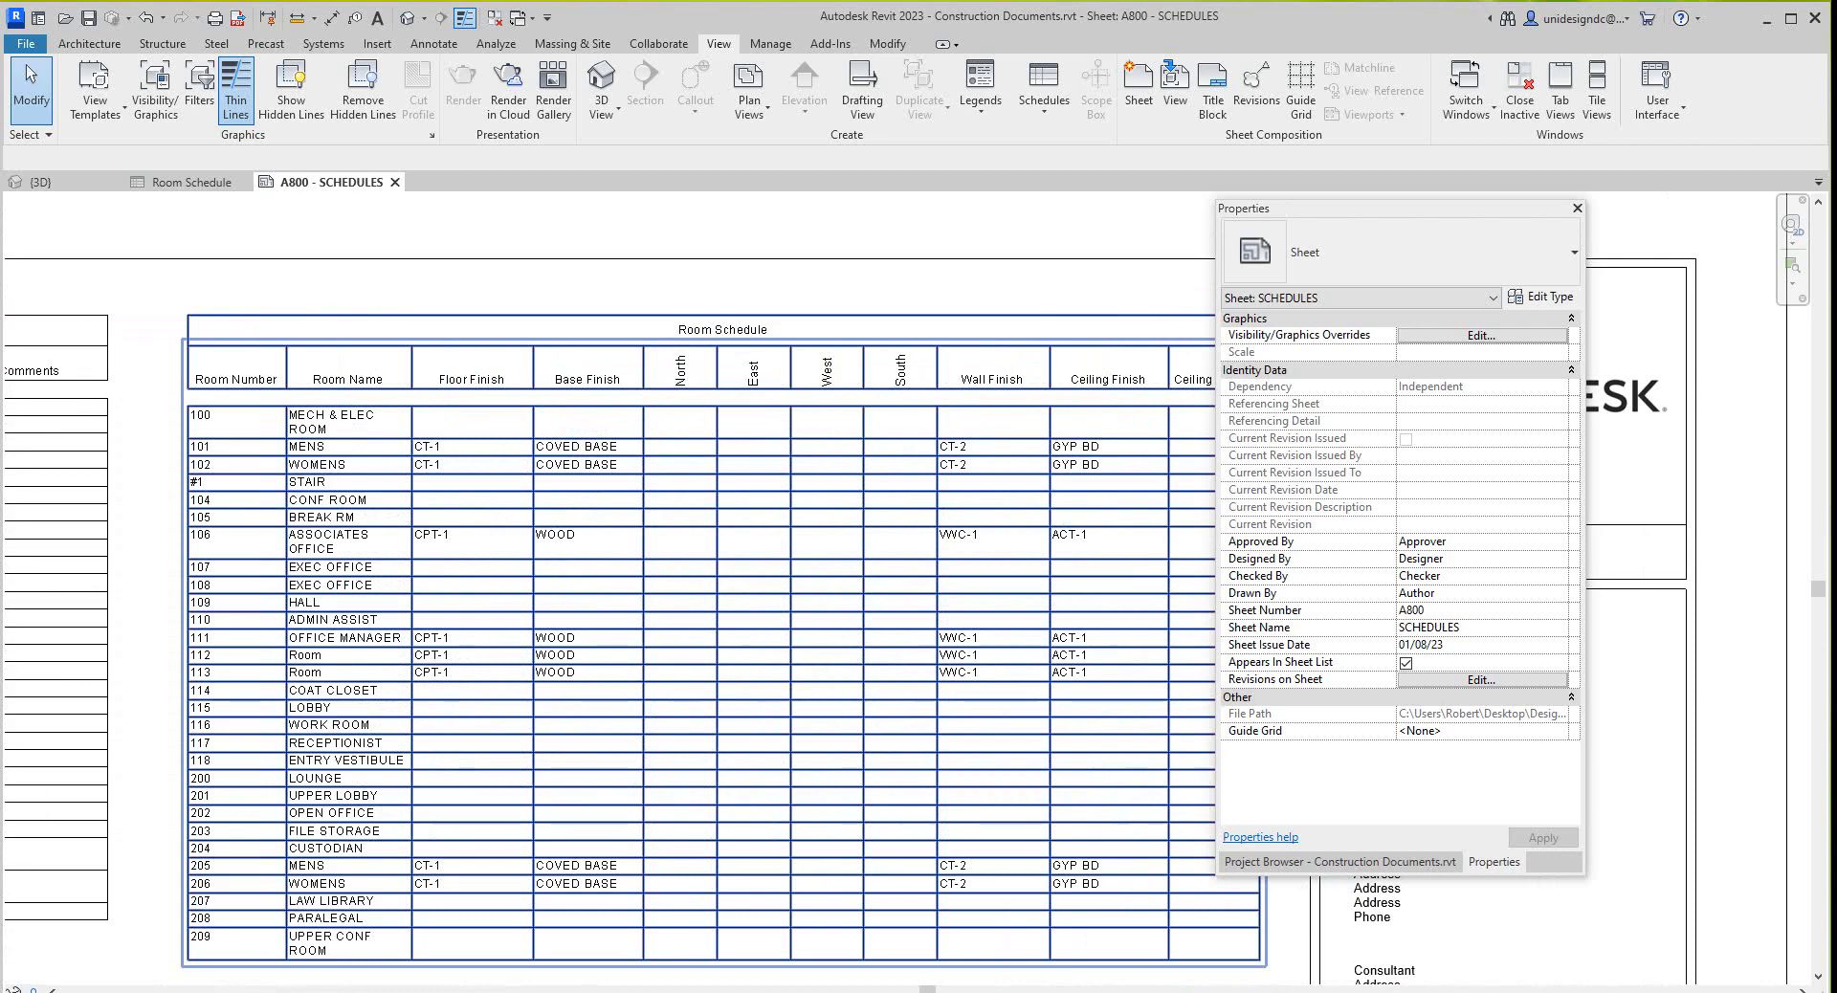
{"action": "key", "text": "Escape"}
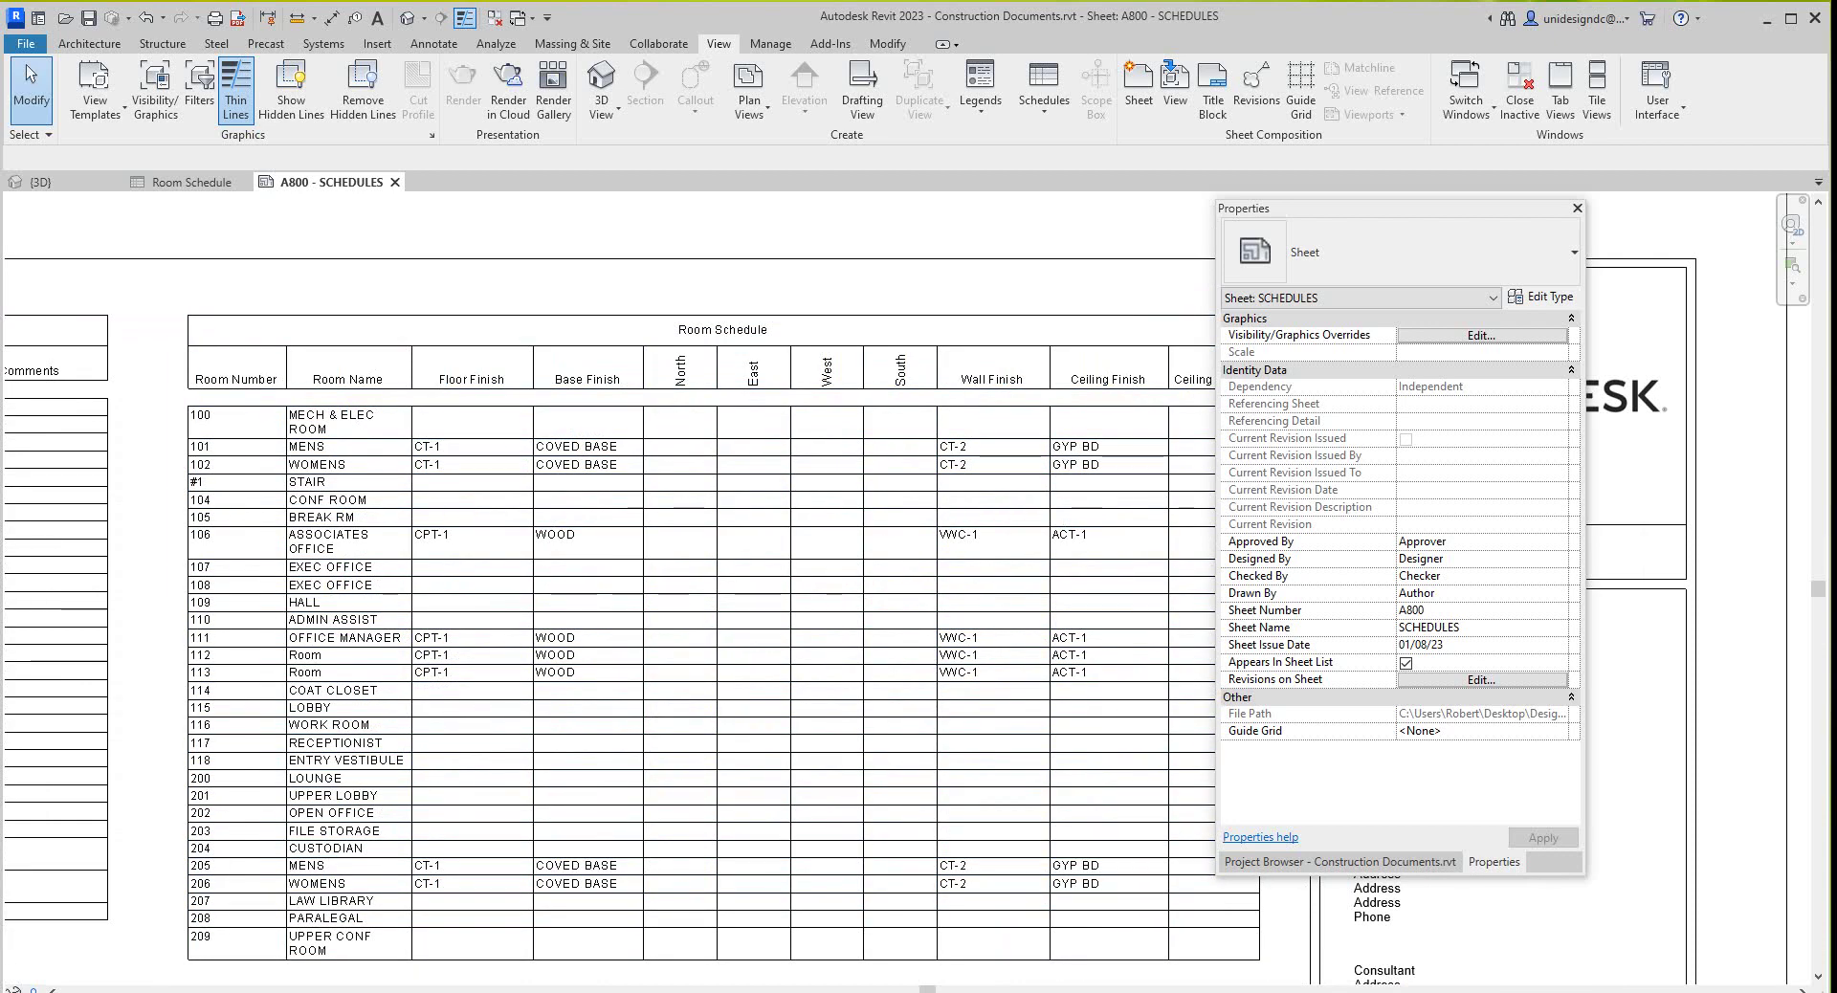
{"action": "scroll", "coordinate": [850, 390], "scroll_direction": "down", "scroll_amount": 1}
{"action": "left_click", "coordinate": [849, 390]}
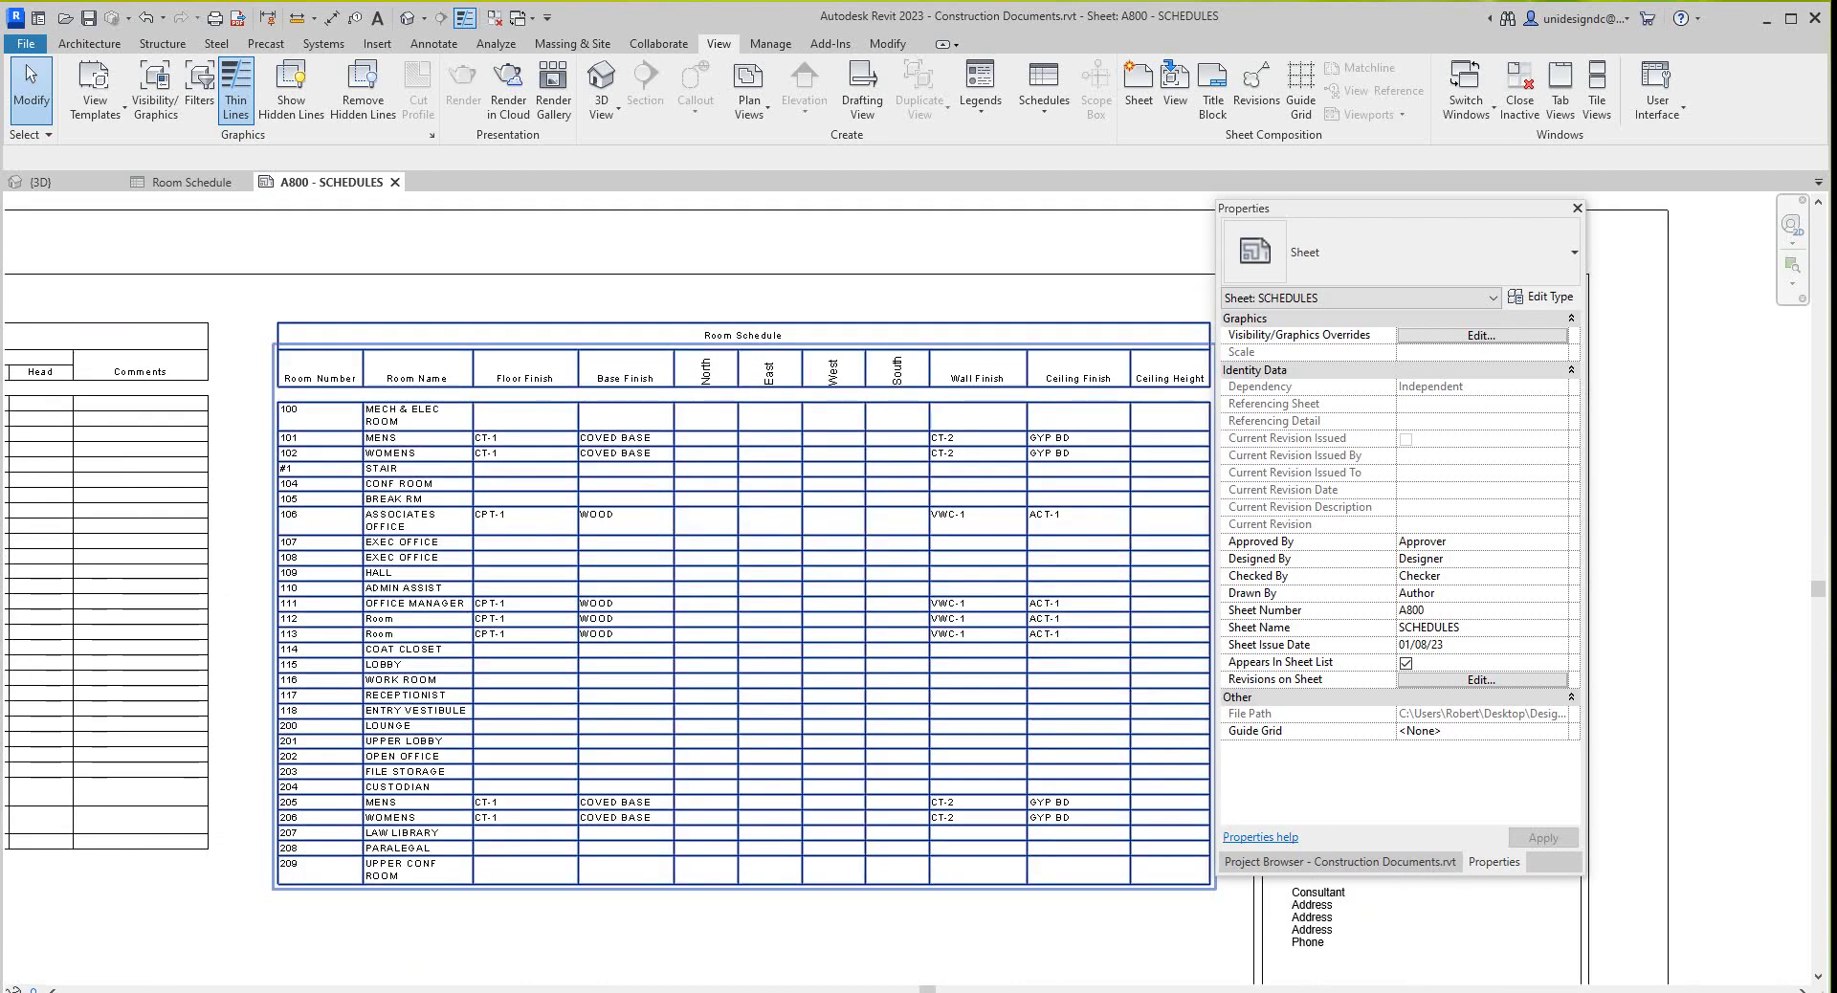
{"action": "scroll", "coordinate": [850, 391], "scroll_direction": "down", "scroll_amount": 1}
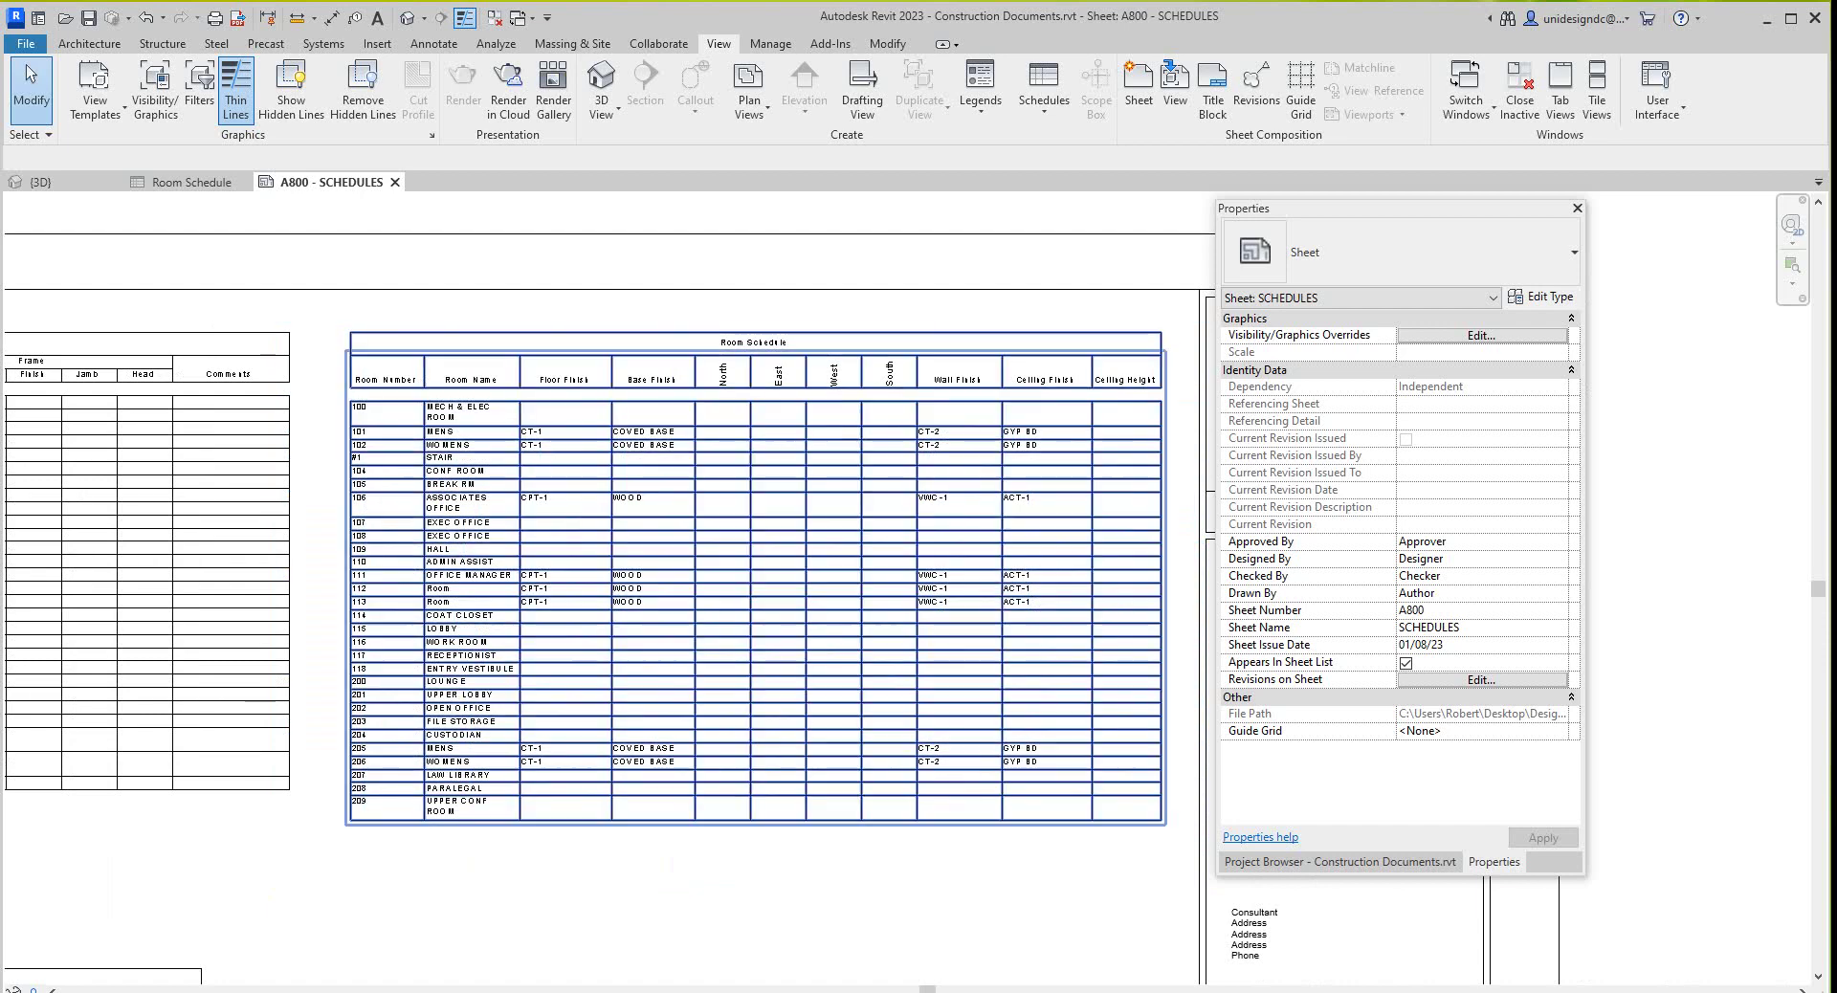
{"action": "key", "text": "Escape"}
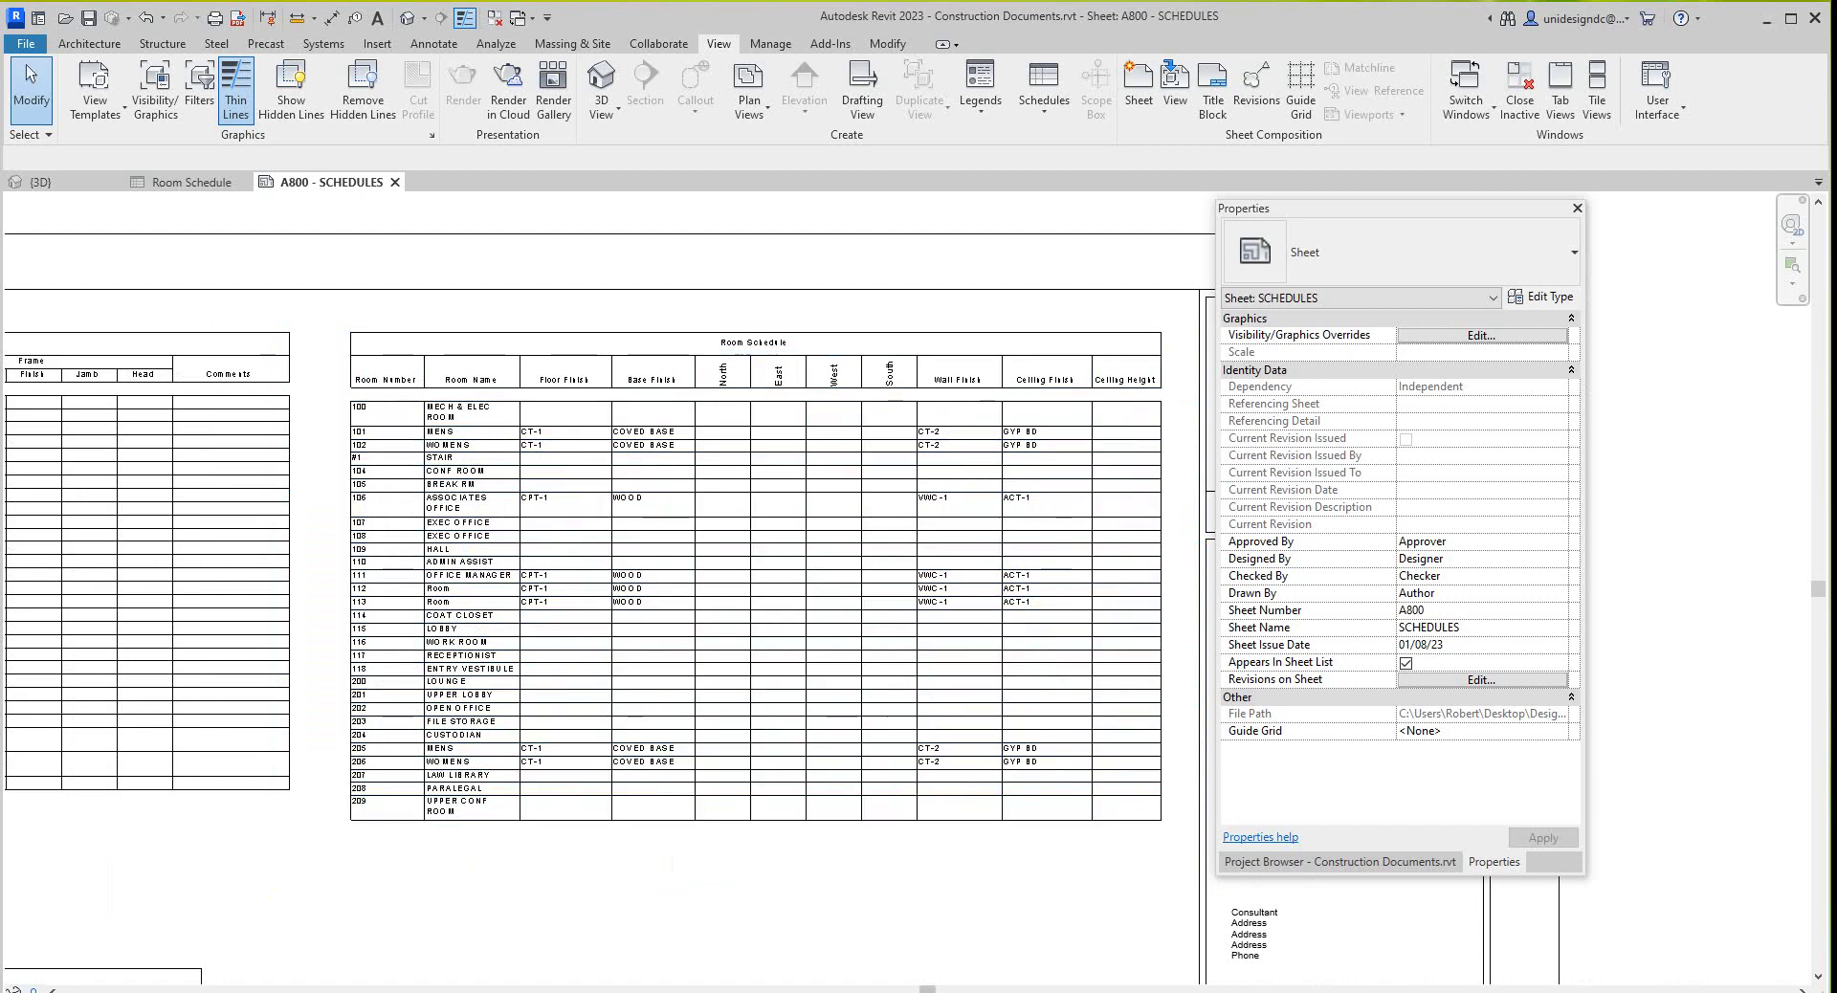